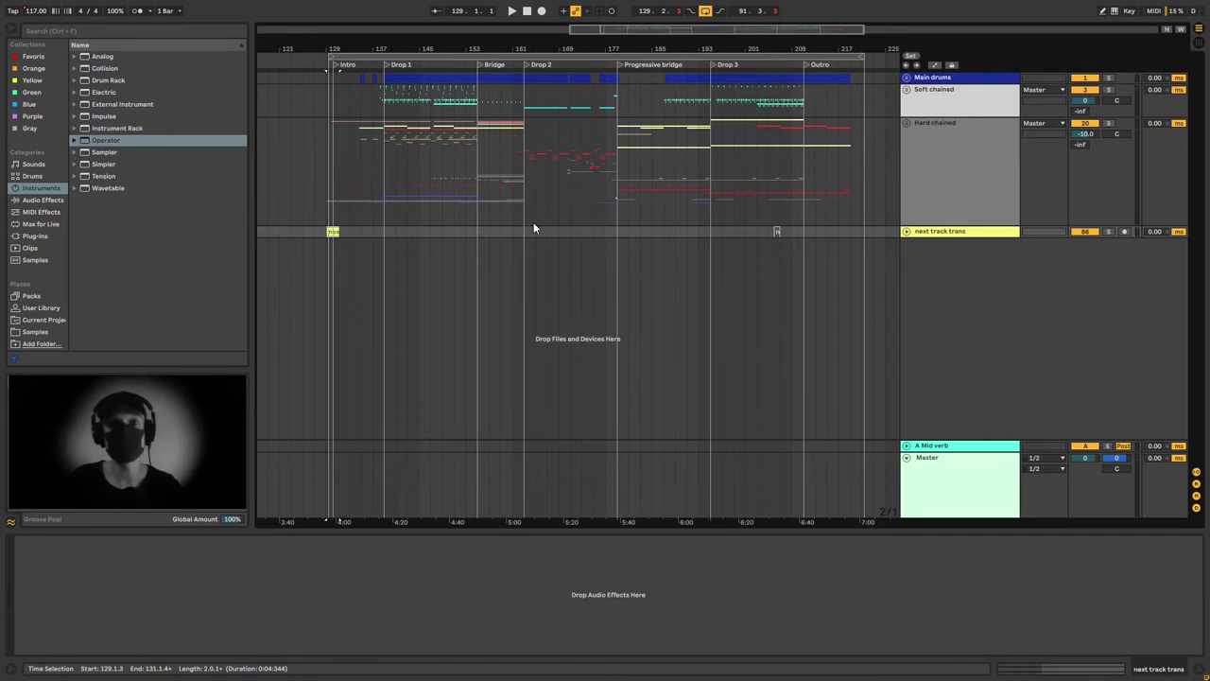
Play the arrangement from the beginning of the Intro section into Drop 1.
left_click_drag(594, 29, 594, 45)
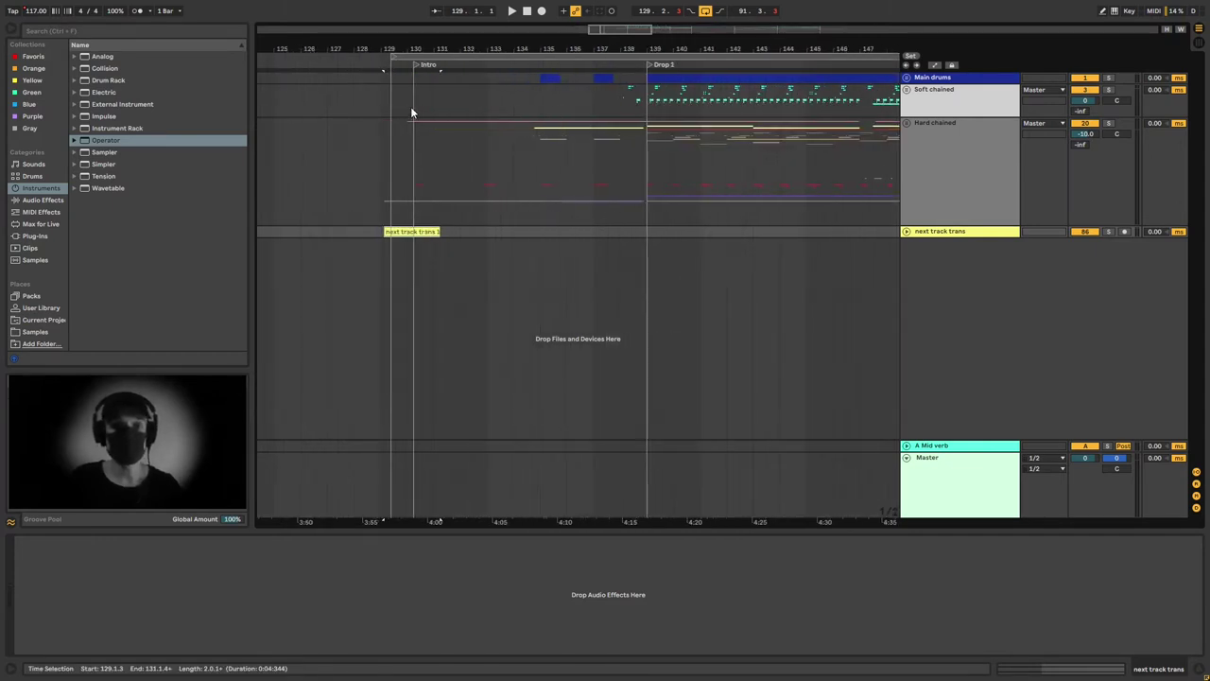
left_click(413, 111)
scroll(514, 113, "up", 2)
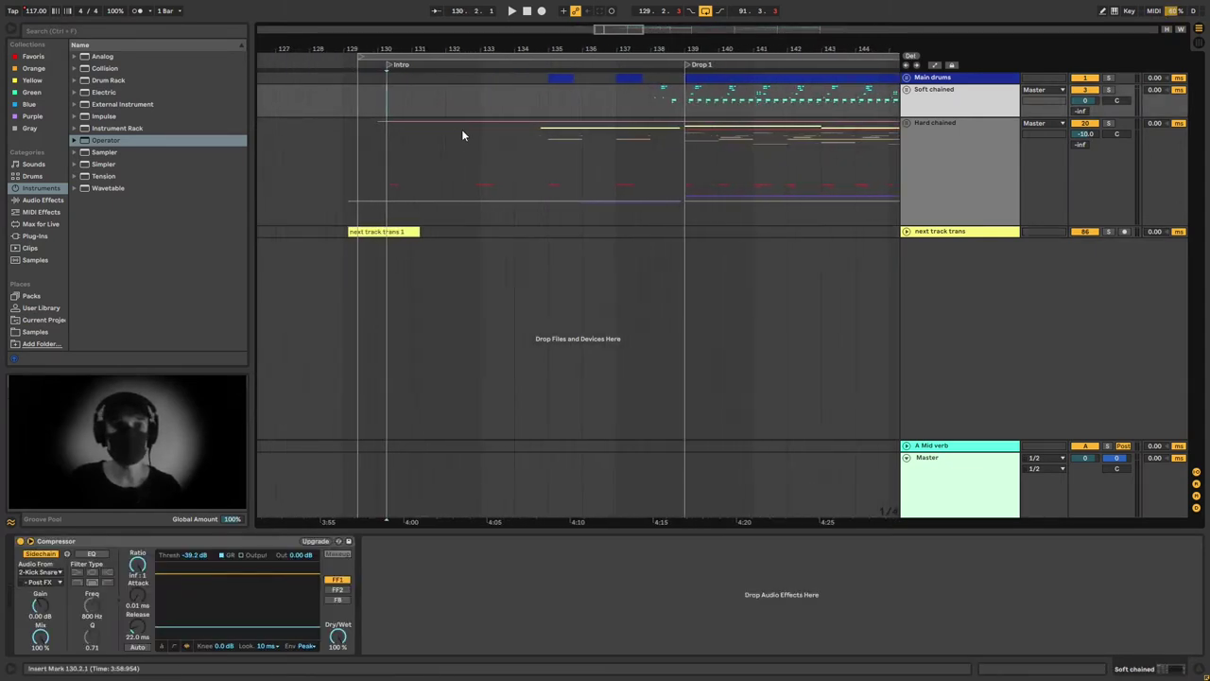
key("space")
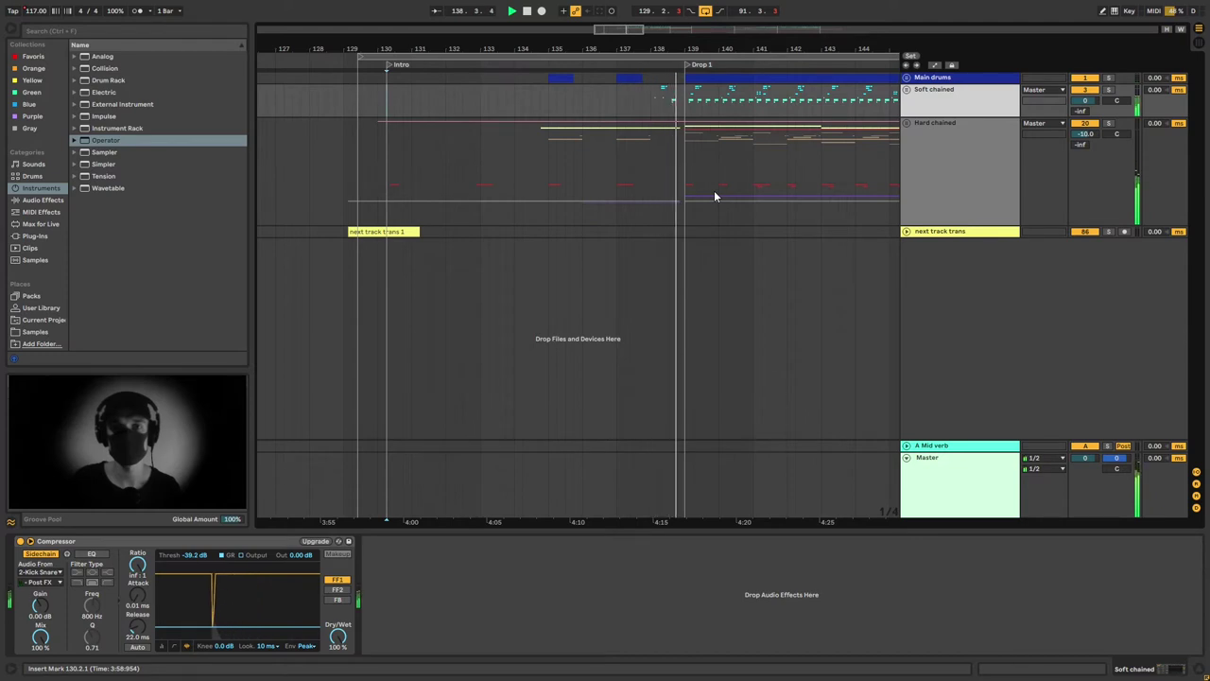
Unfold the Hard chained and Synths groups and unfreeze the Main Vox Chords track numbered 23.
left_click(905, 123)
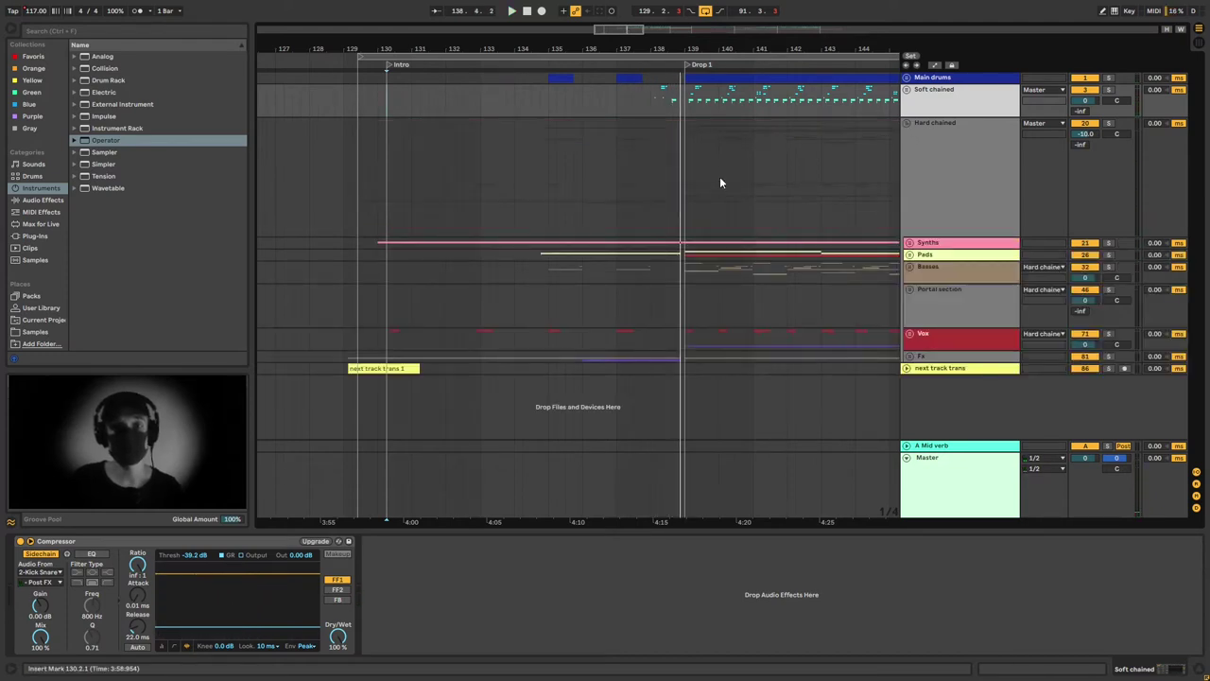
left_click(910, 243)
scroll(851, 262, "down", 1)
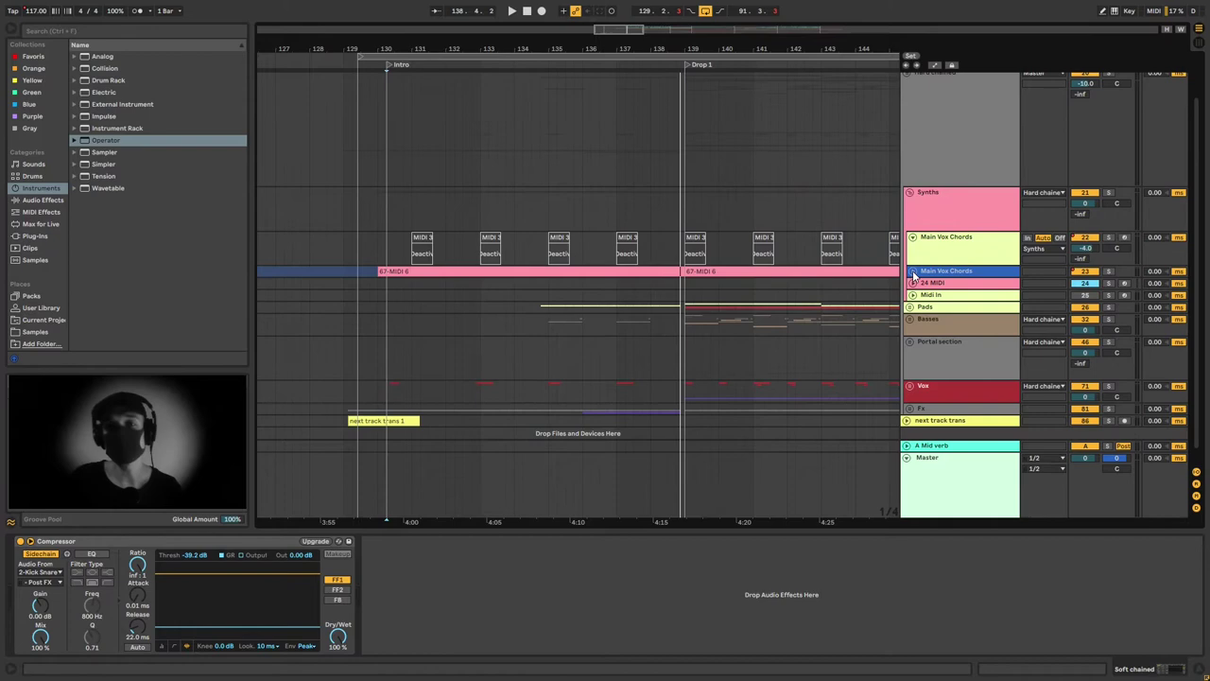
left_click(913, 272)
left_click(506, 274)
right_click(945, 279)
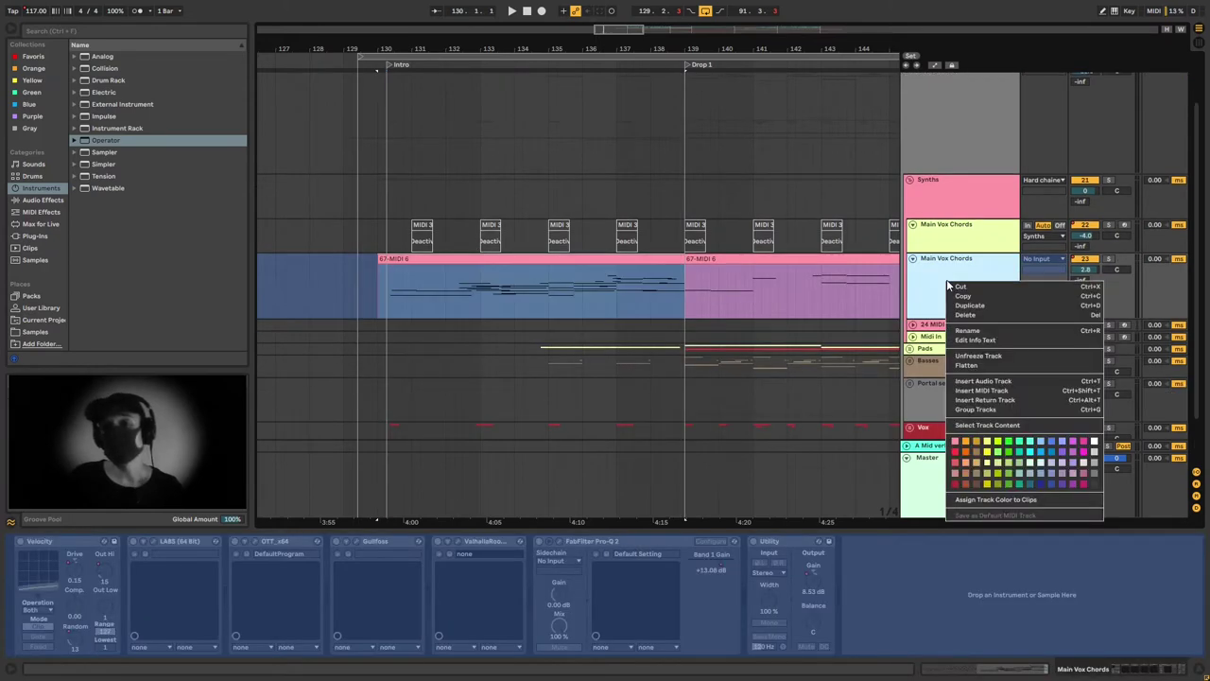
left_click(965, 356)
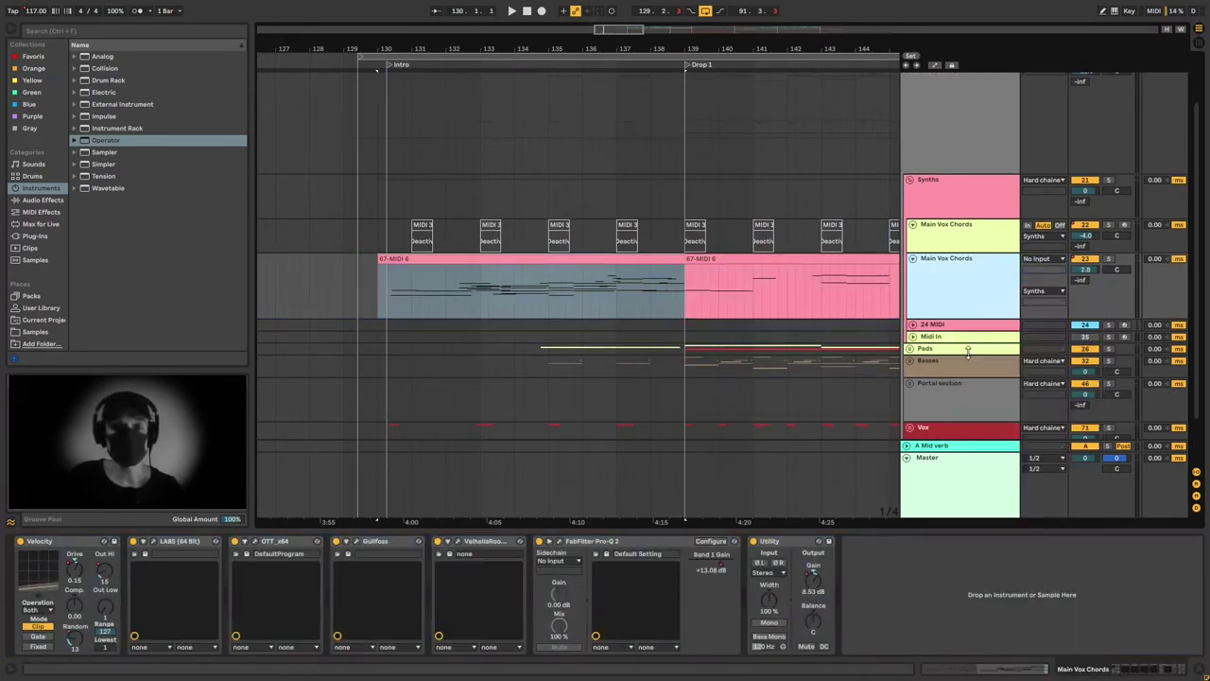
Examine the LABS instrument and its preset list on the Main Vox Chords track, and close its window.
left_click(400, 294)
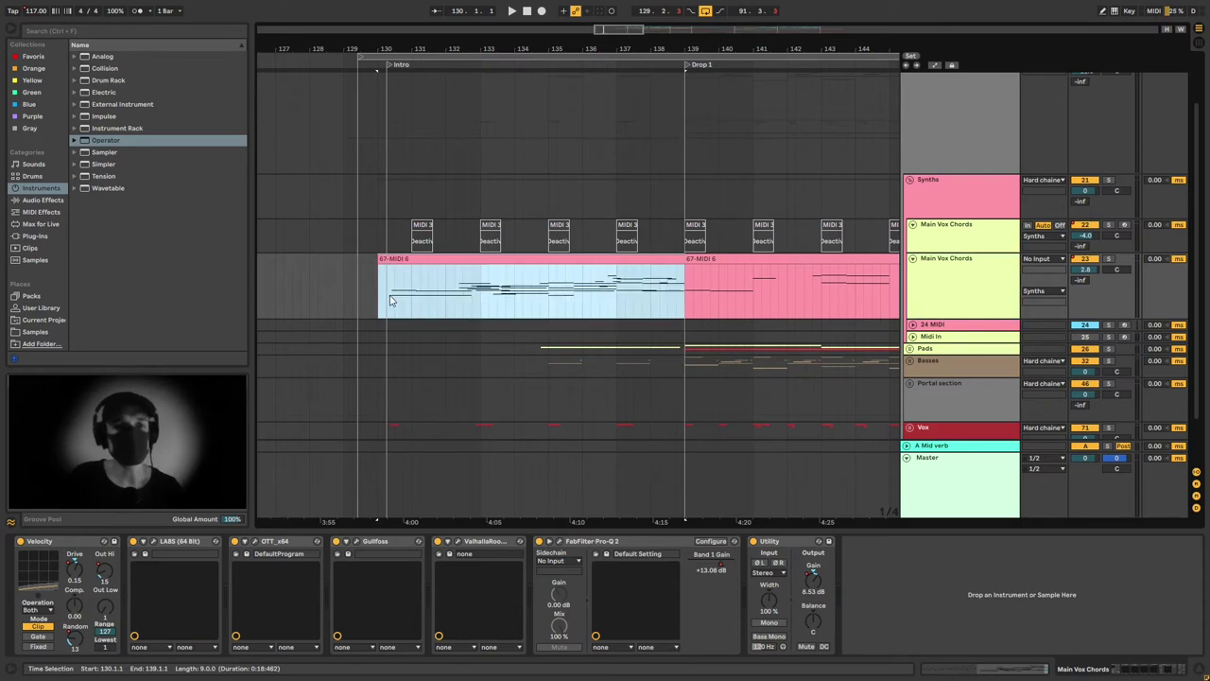
left_click(153, 543)
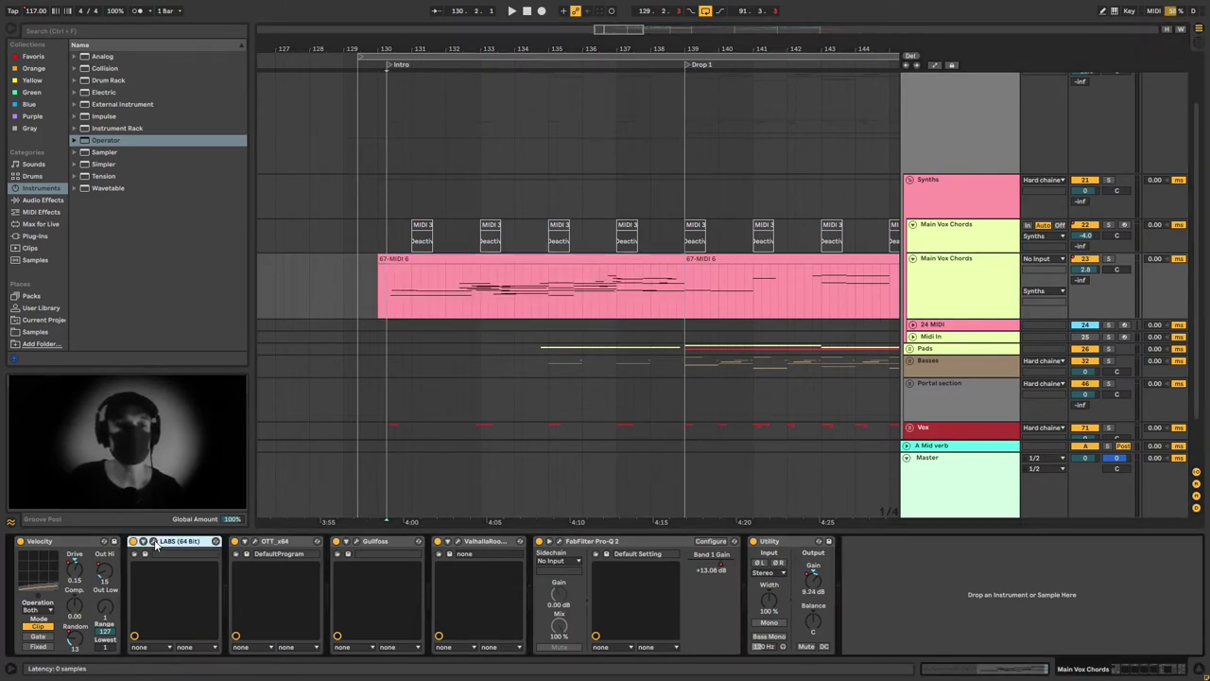
left_click_drag(582, 159, 692, 115)
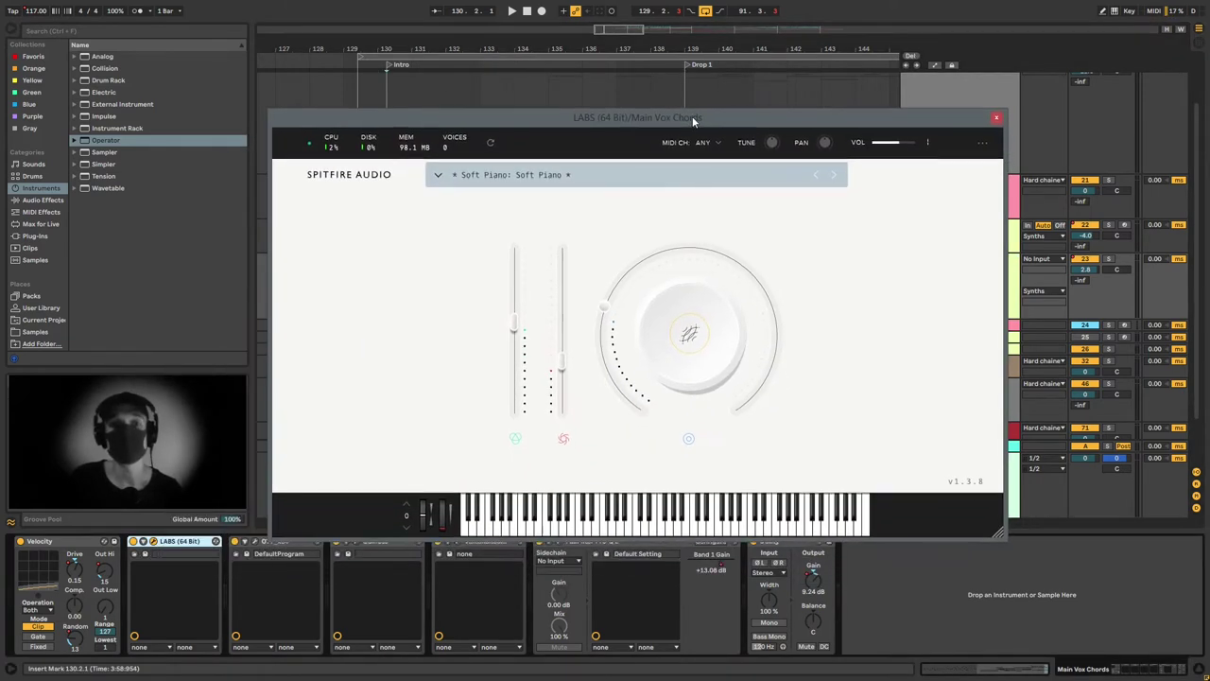
left_click(461, 172)
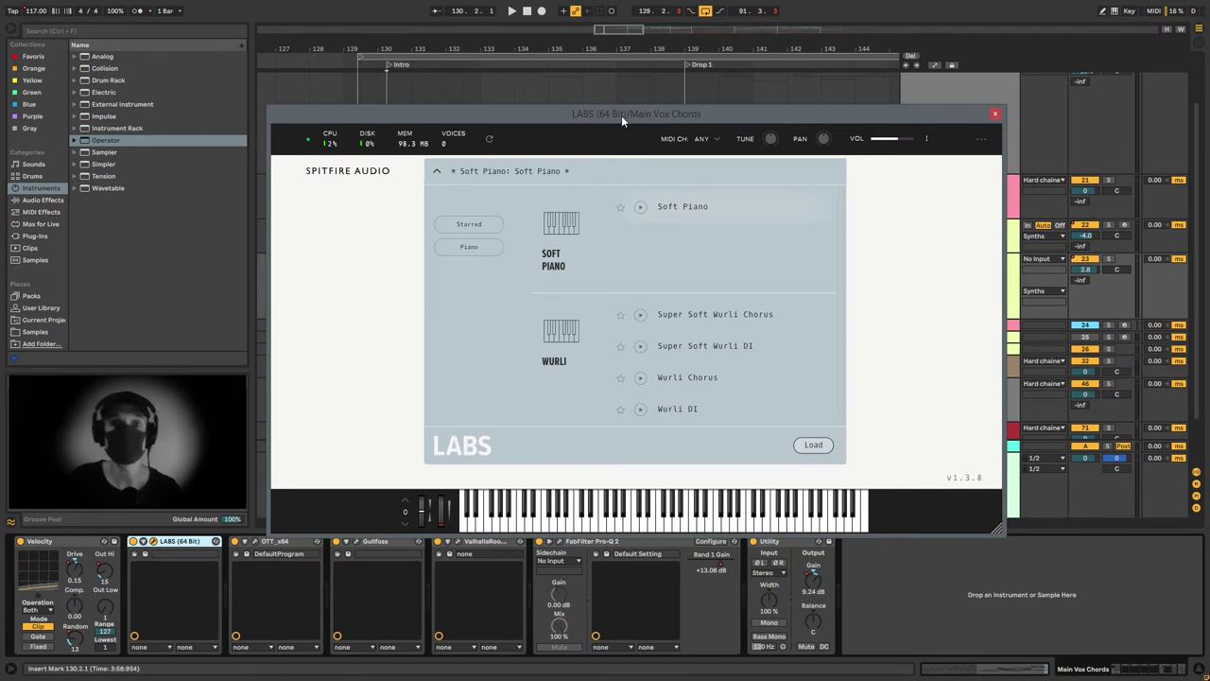
left_click(995, 114)
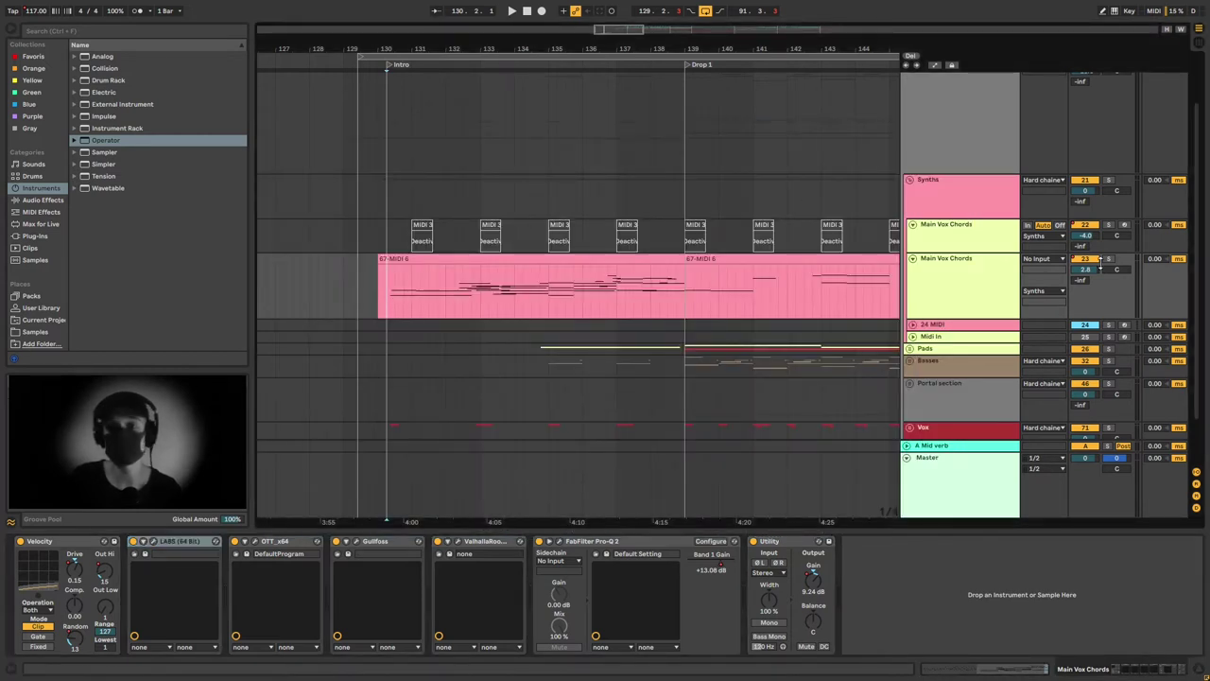
Listen to the Main Vox Chords track in solo from bar 134 and turn its solo off.
left_click(1111, 258)
left_click(565, 293)
key("space")
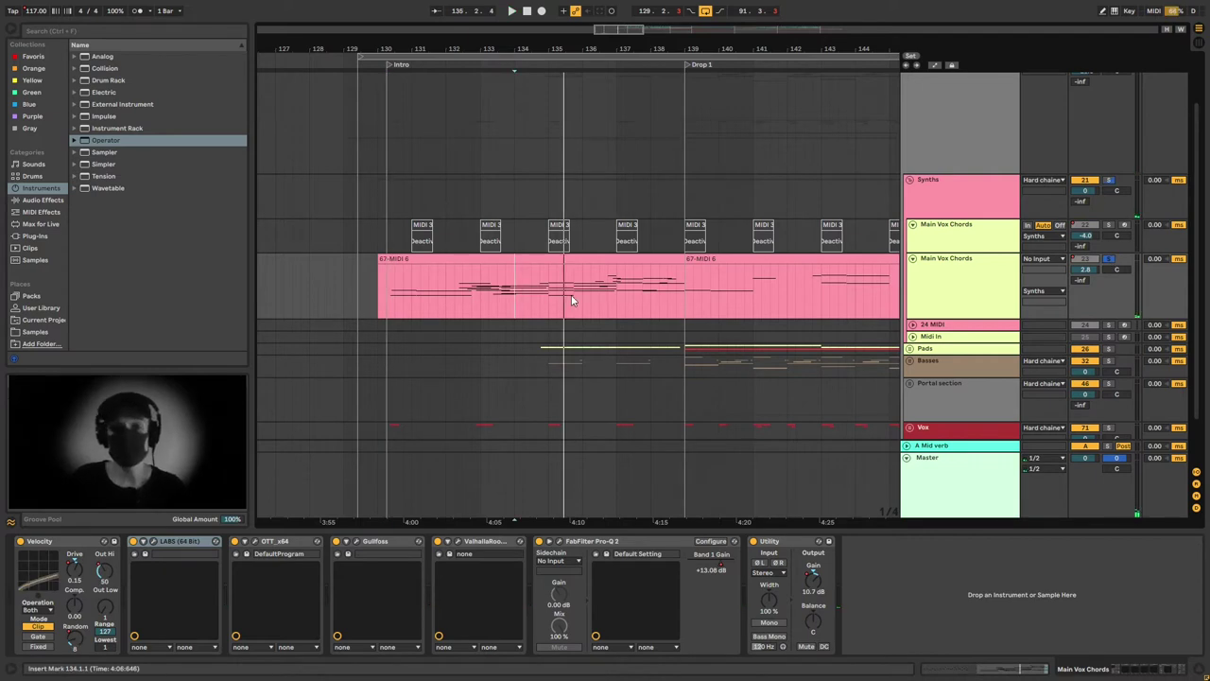
left_click(1110, 260)
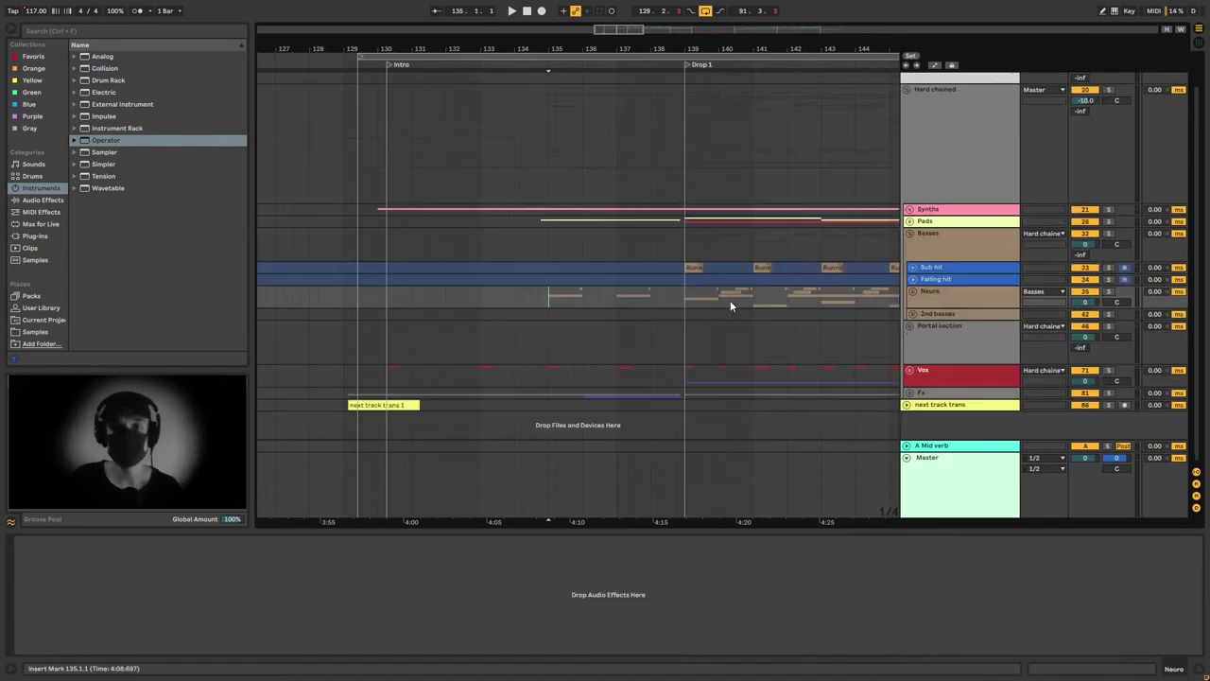
Solo the Neuro group inside Basses and play it from bar 135.
scroll(738, 274, "up", 2)
scroll(753, 265, "down", 2)
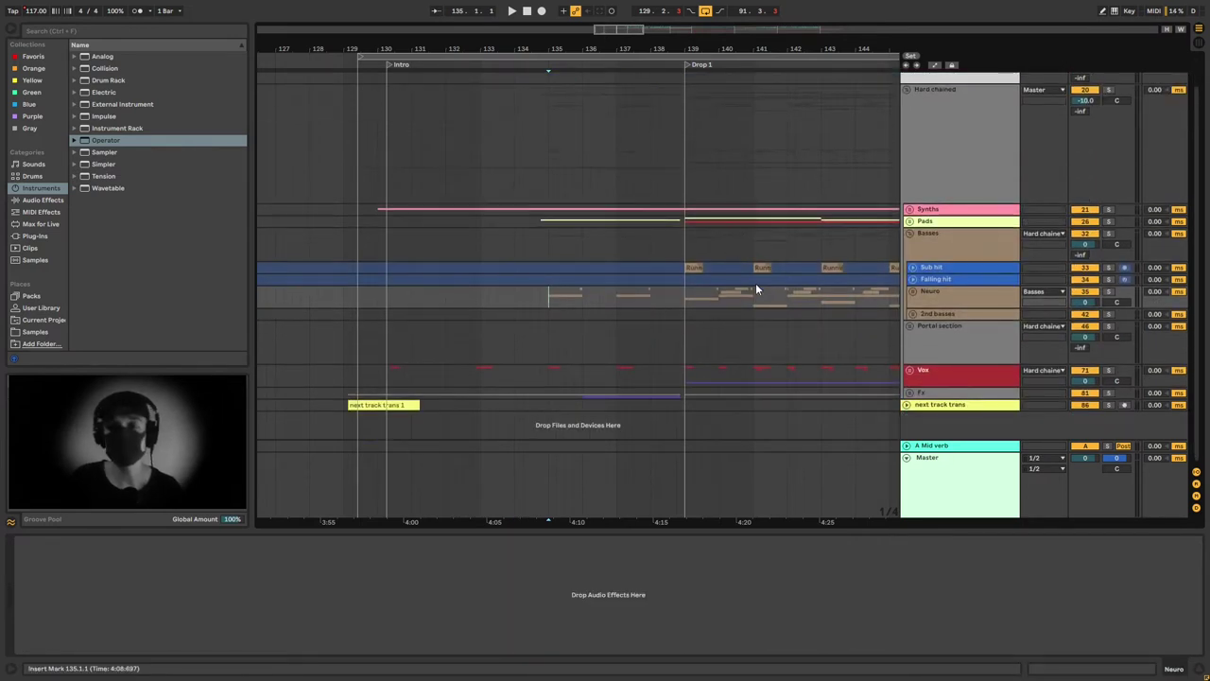
left_click(1109, 292)
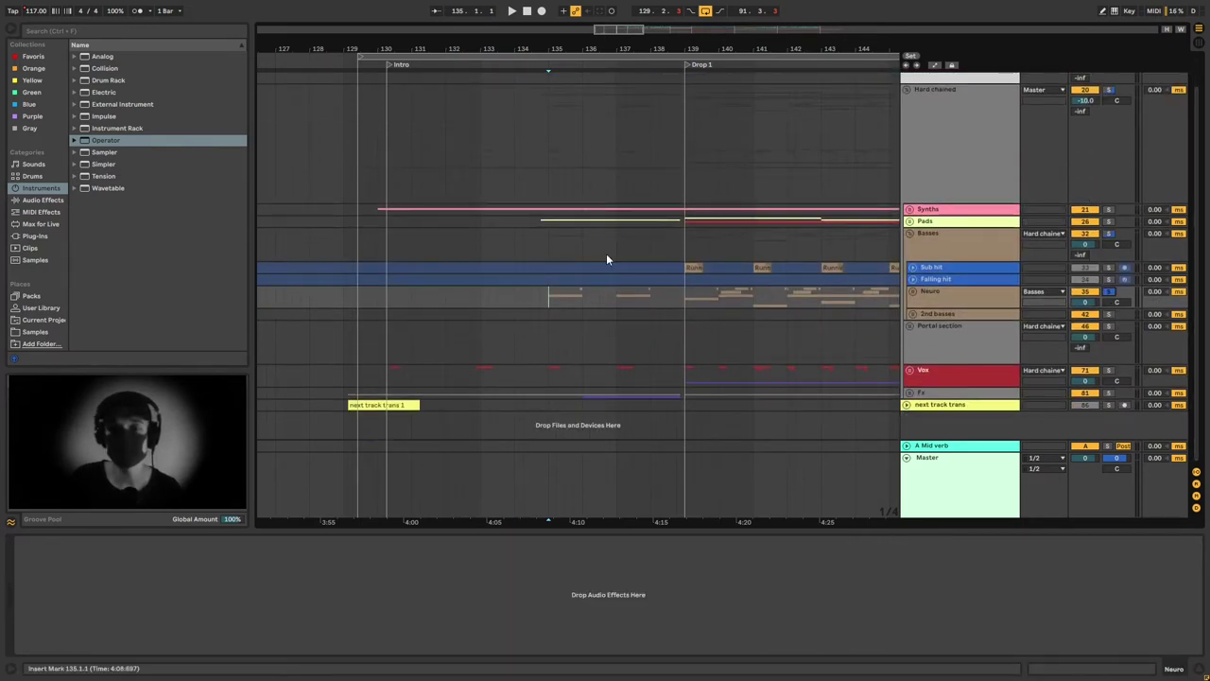
key("space")
Unfold the Neuro group and unfreeze its 38 Operator track to show the device chain.
left_click(914, 292)
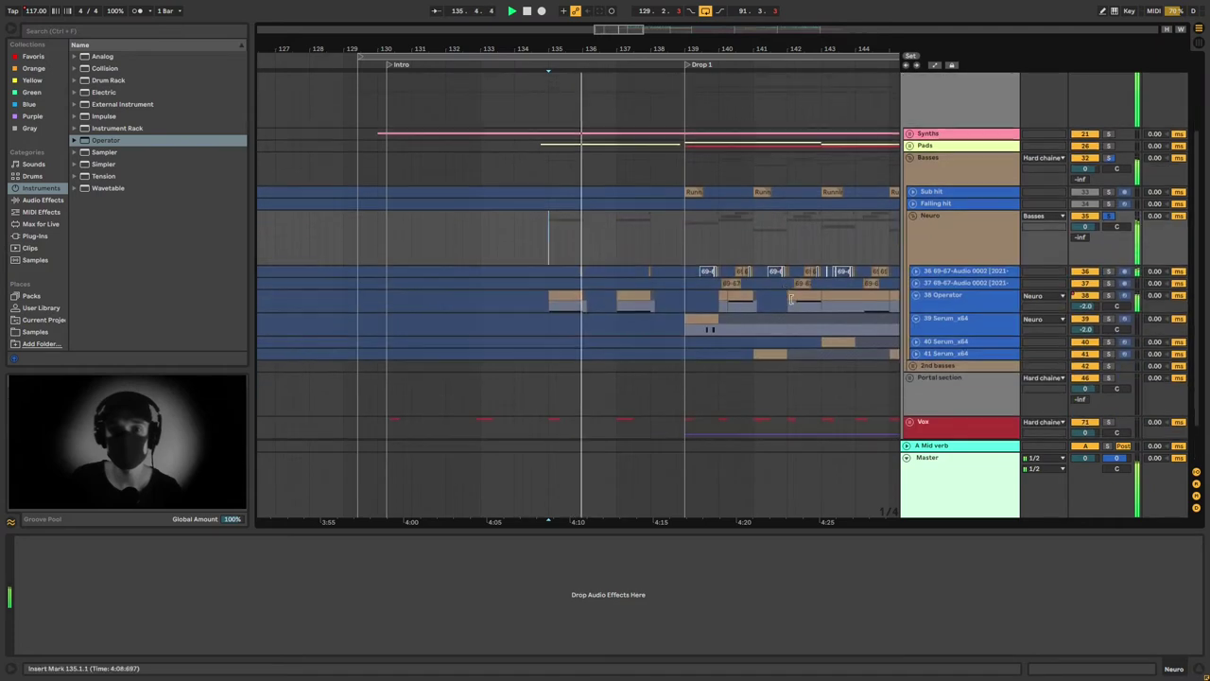
left_click(951, 299)
scroll(951, 299, "down", 6)
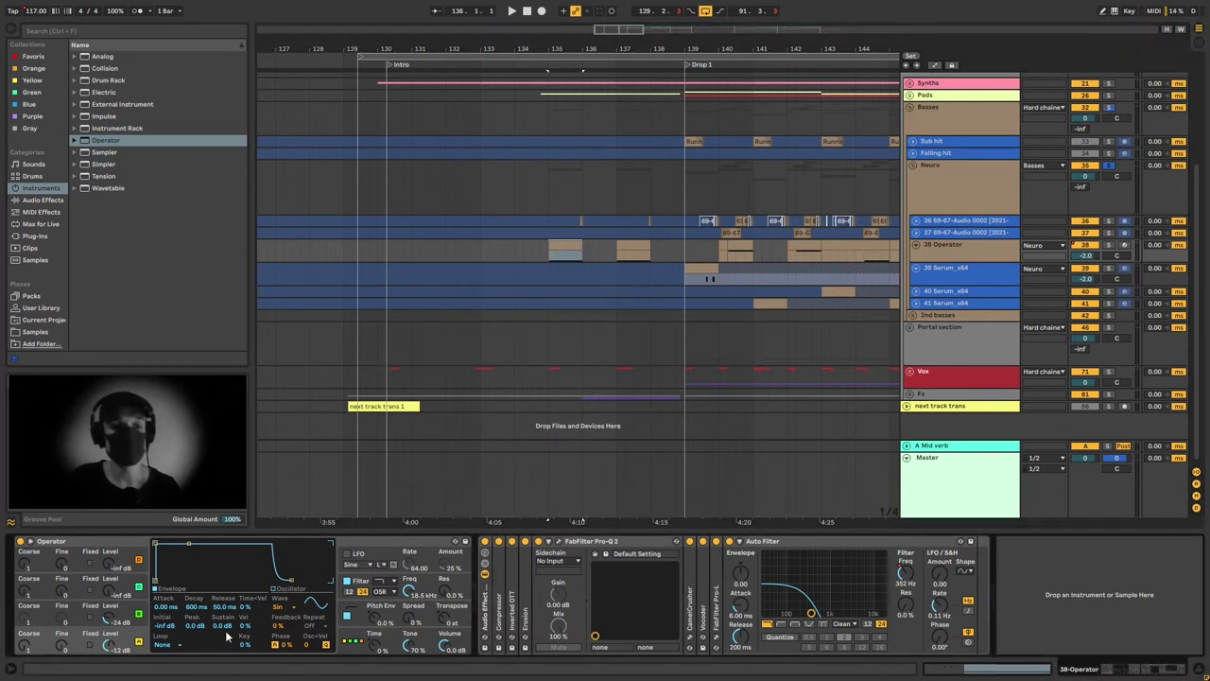
Examine Operator's oscillator B settings and the expanded Compressor and Inverted OTT effects, folding the effects again.
left_click(128, 618)
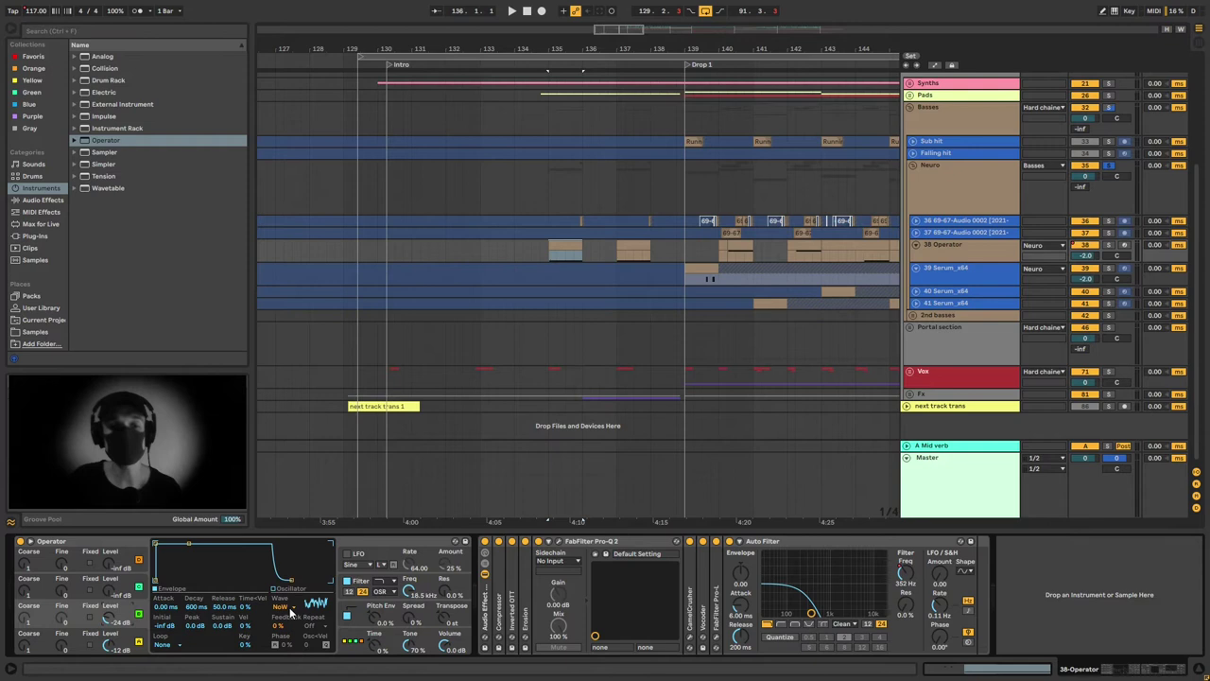
double_click(500, 605)
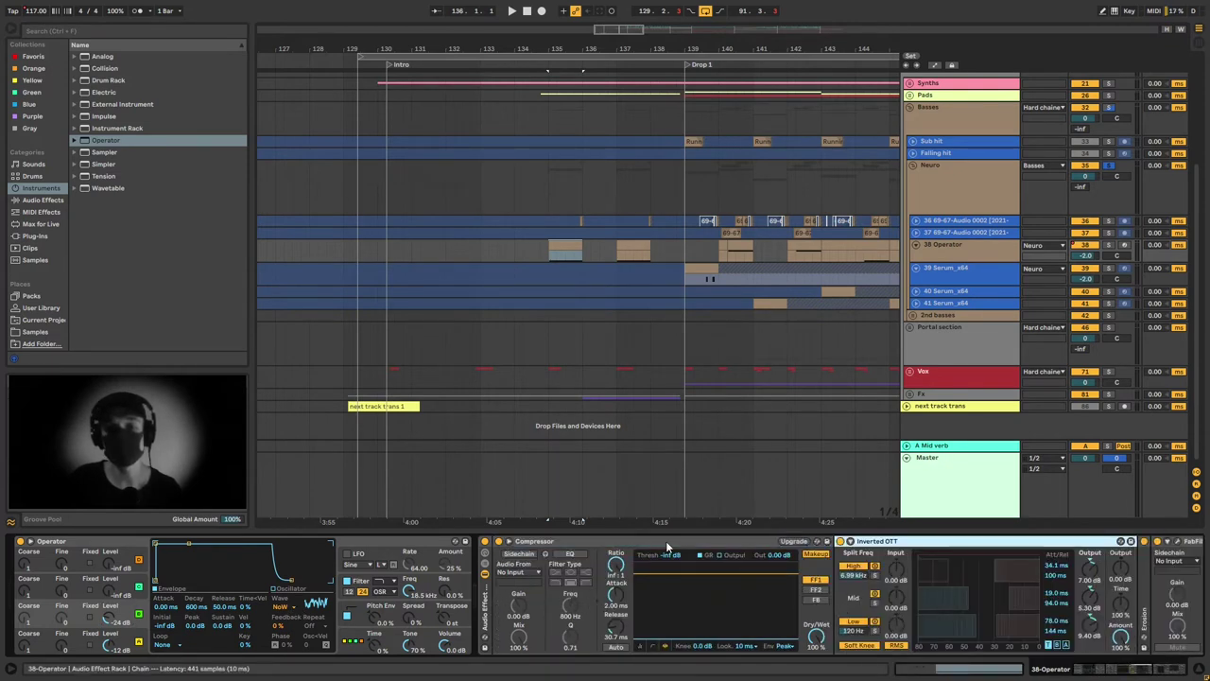
double_click(485, 546)
Bypass the effects following Operator on the 38 Operator track and play the dry bass sound.
left_click(485, 543)
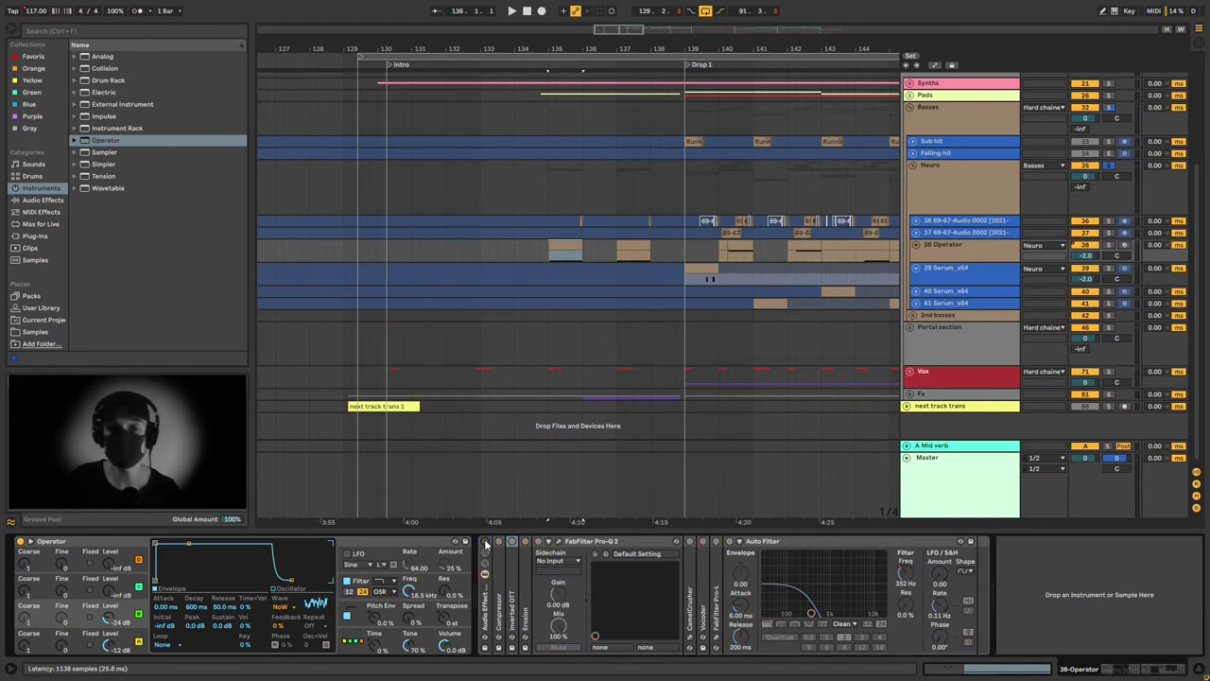
key("space")
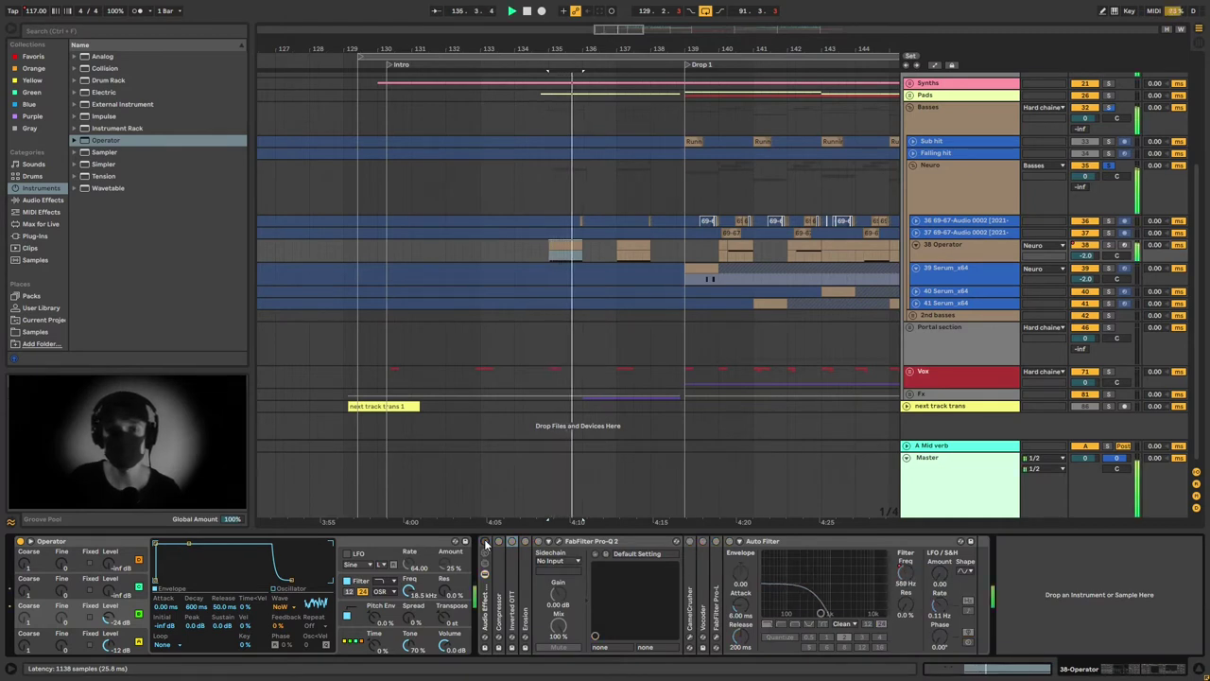
key("space")
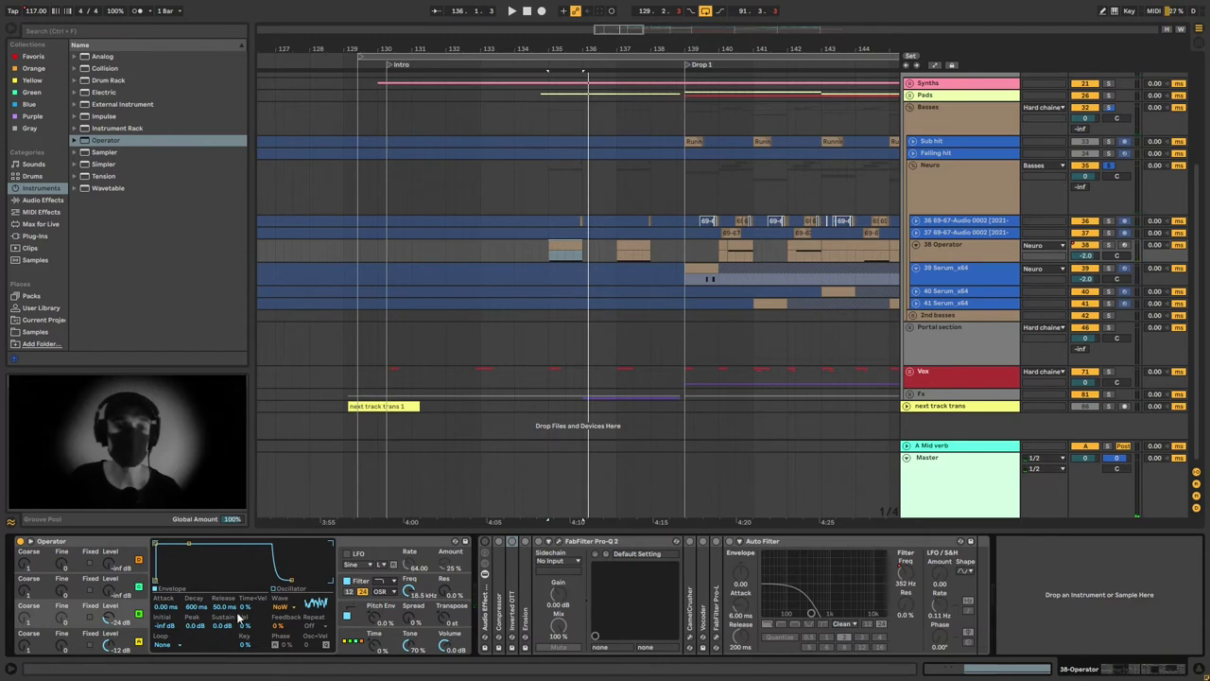
Examine Operator's filter settings and its circuit choices, keeping the OSR circuit type.
left_click(360, 581)
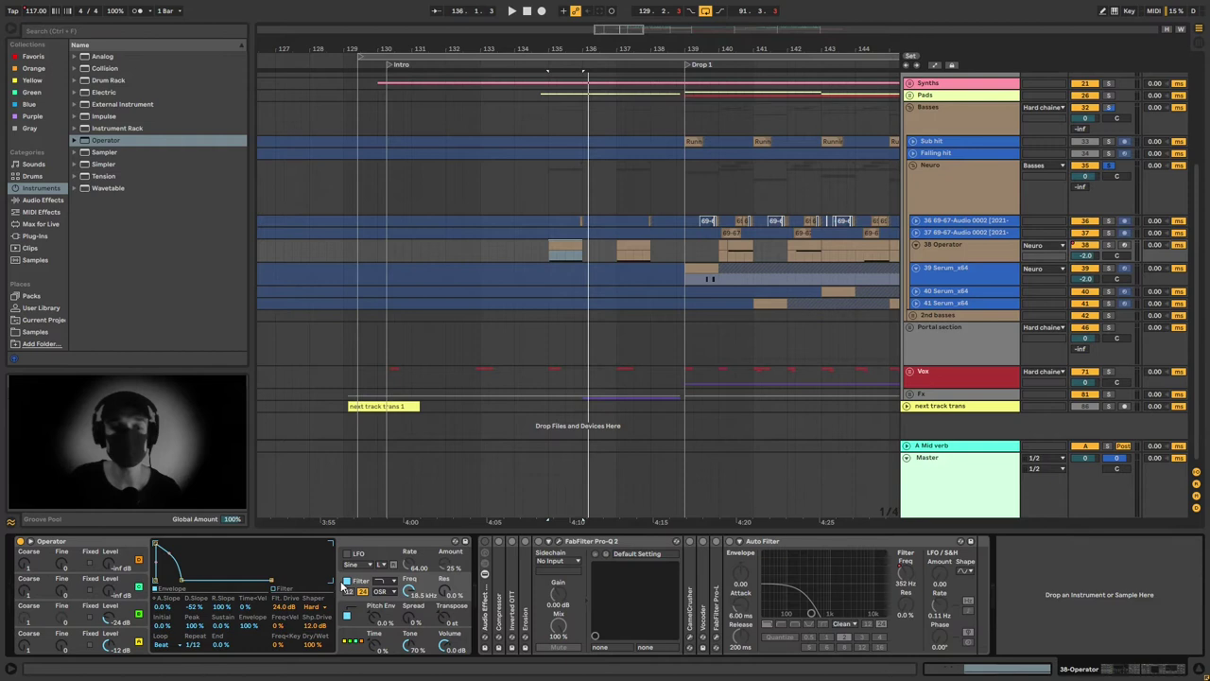
left_click(381, 592)
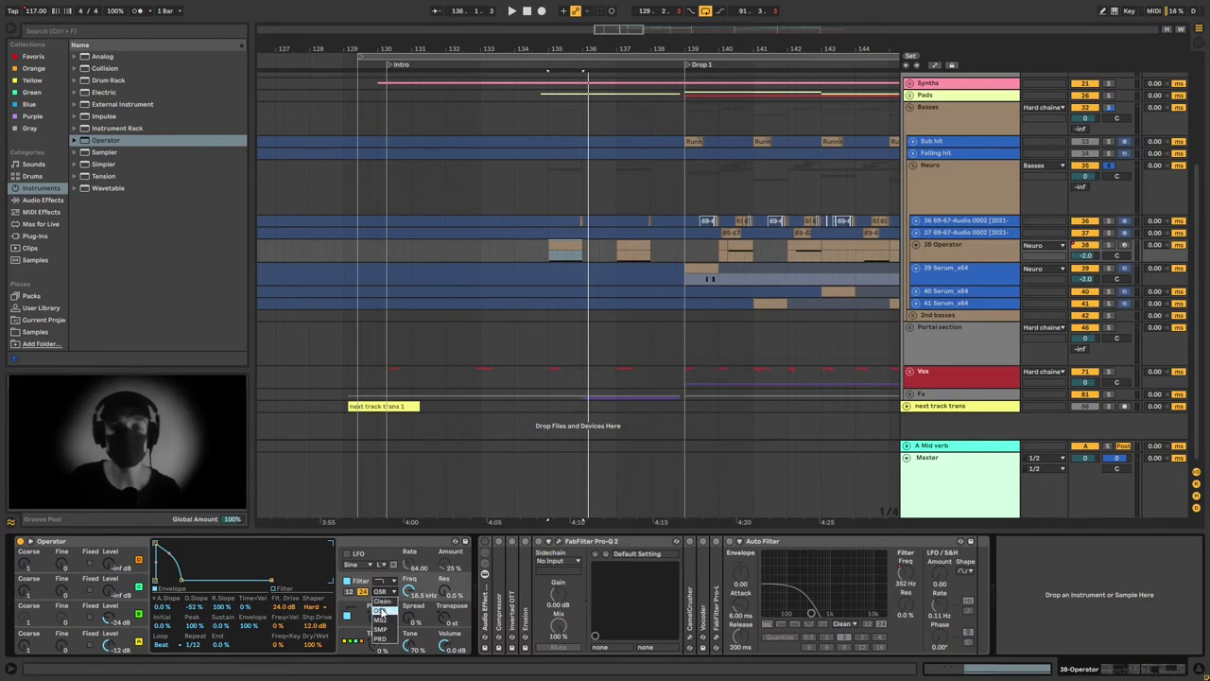
left_click(382, 610)
left_click(289, 607)
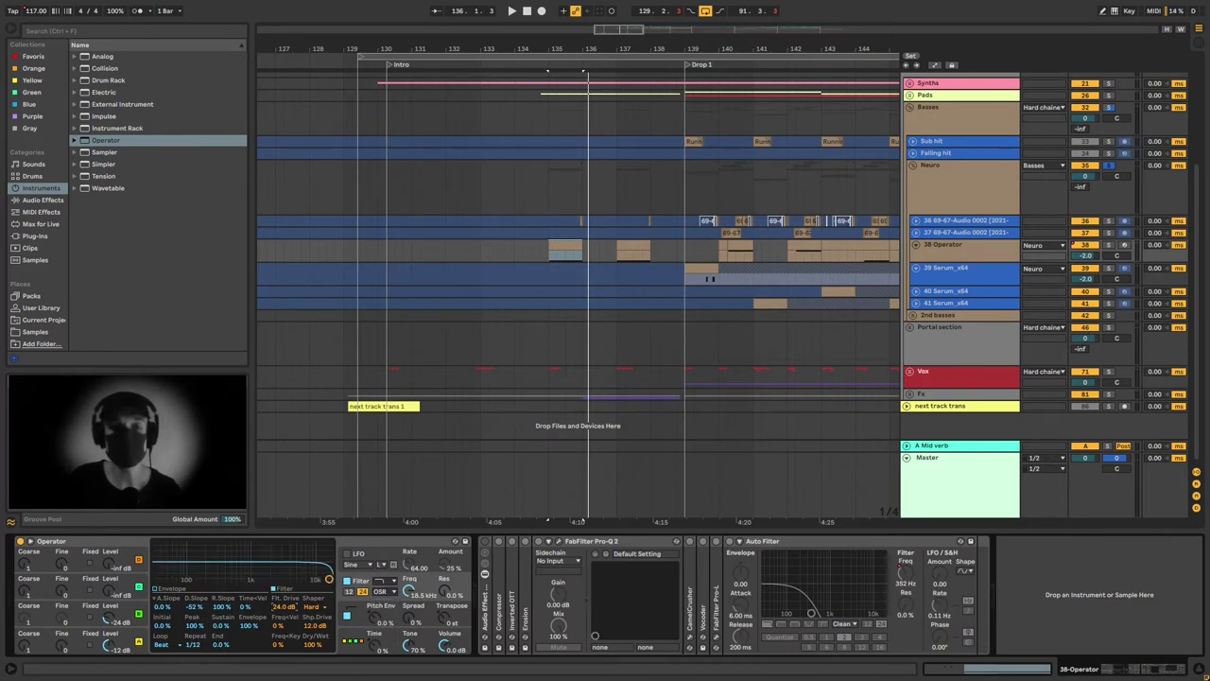
Reset Operator's filter drive and shaper drive to 0.00 dB and play the undriven bass.
double_click(323, 627)
key("space")
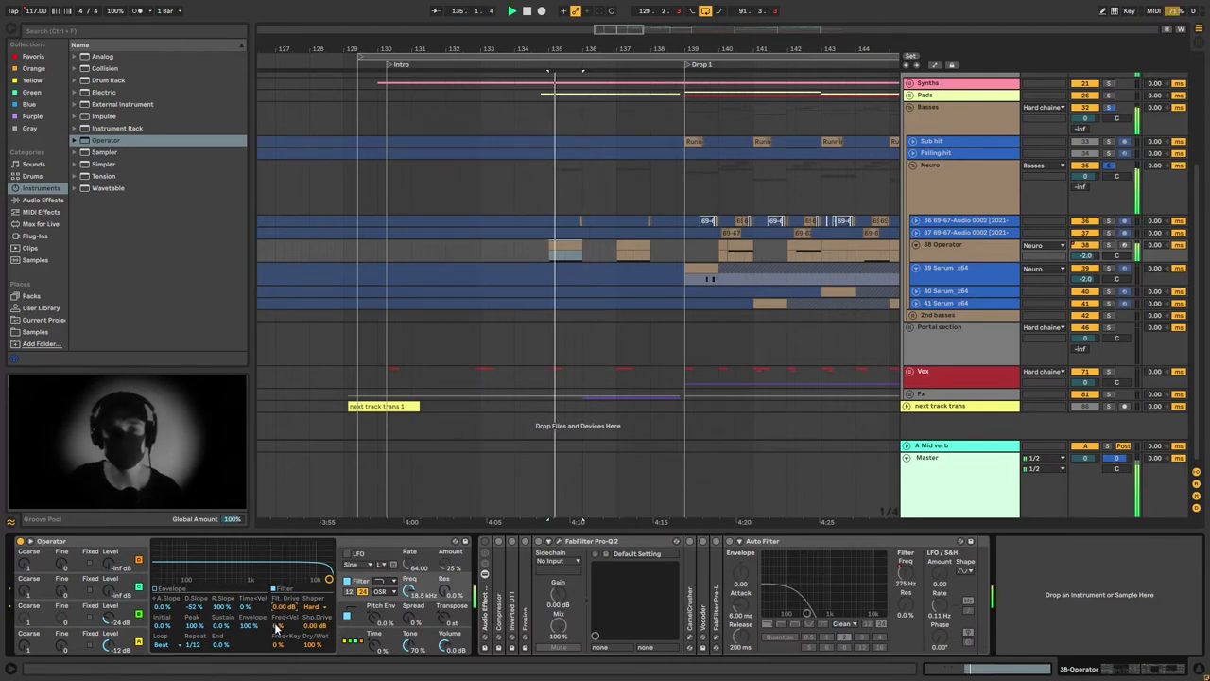
key("space")
Set Operator's filter drive to 24.0 dB and shaper drive to 12.0 dB, and play the driven bass.
left_click_drag(283, 608, 283, 558)
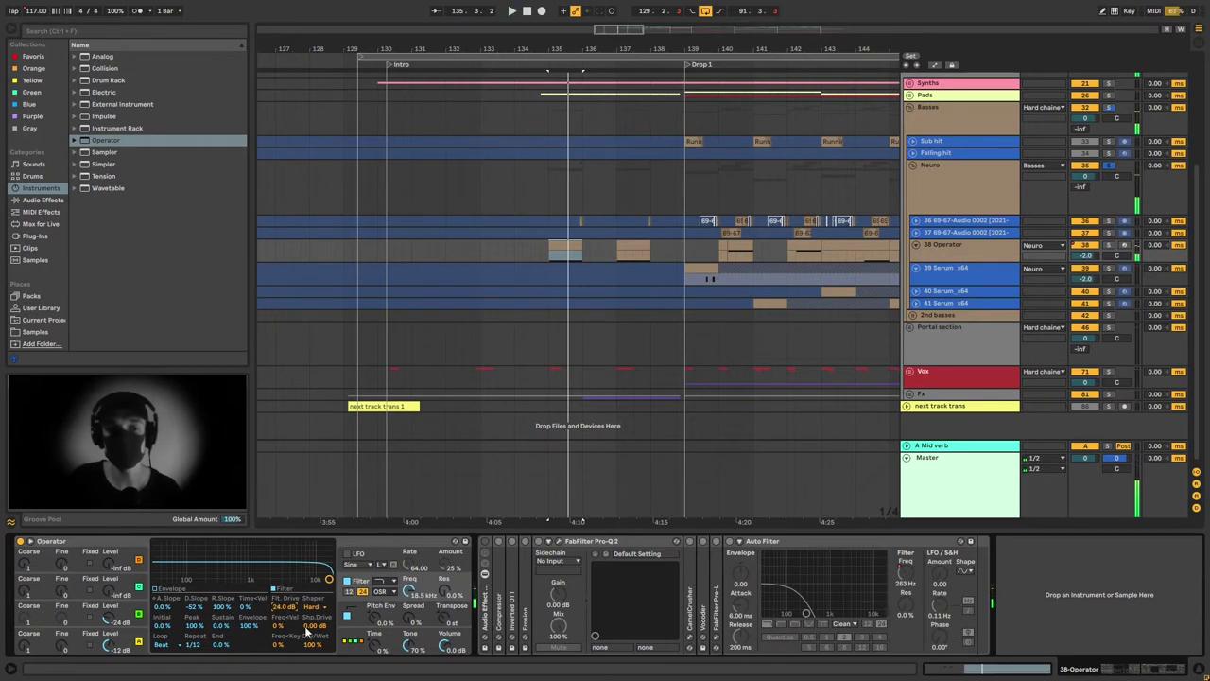
left_click_drag(306, 626, 305, 600)
key("space")
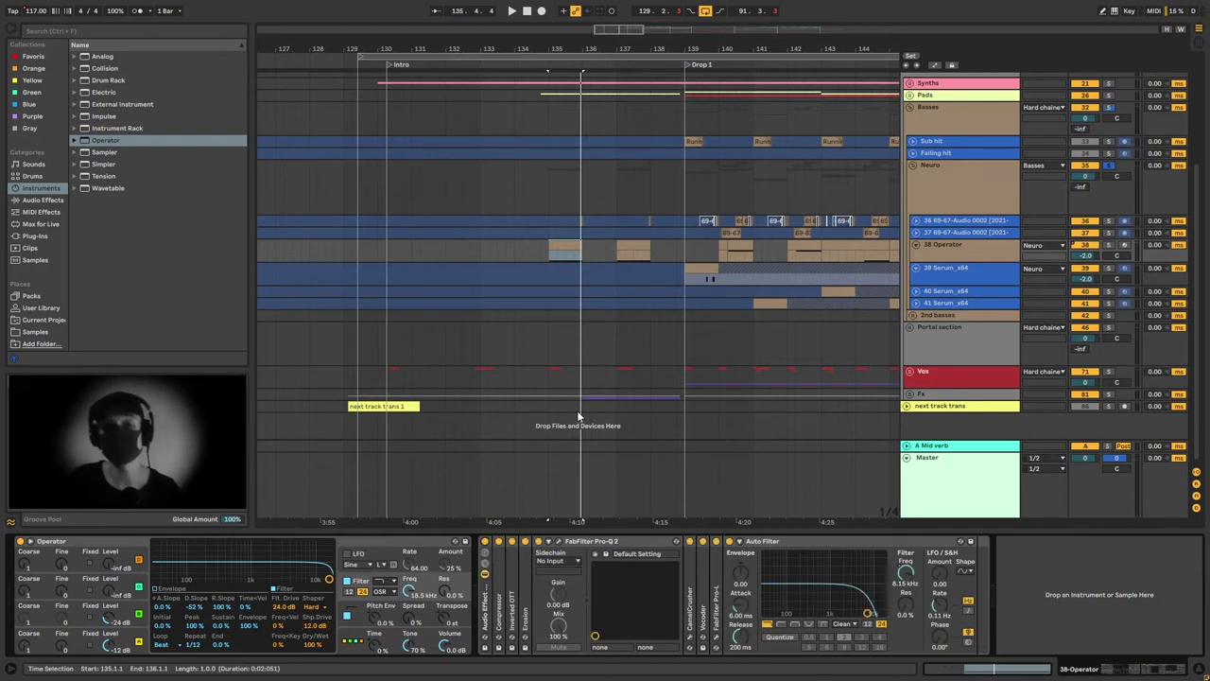
key("space")
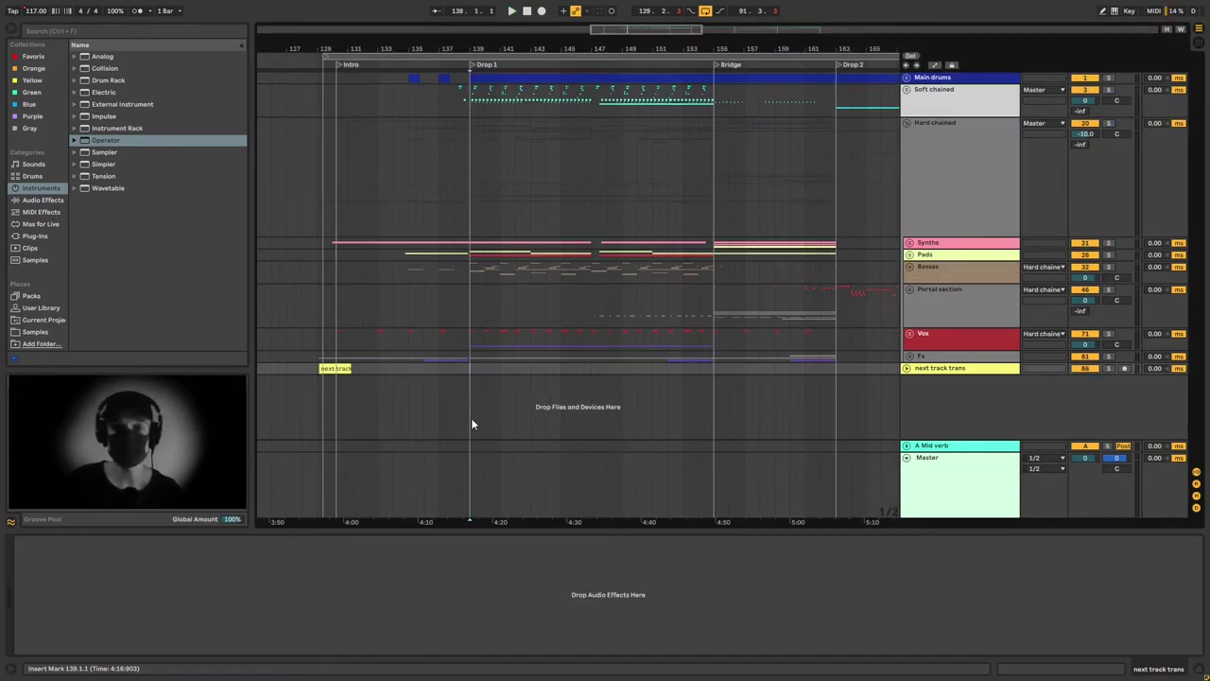
Play the full arrangement from the start of Drop 1 at bar 139.
key("space")
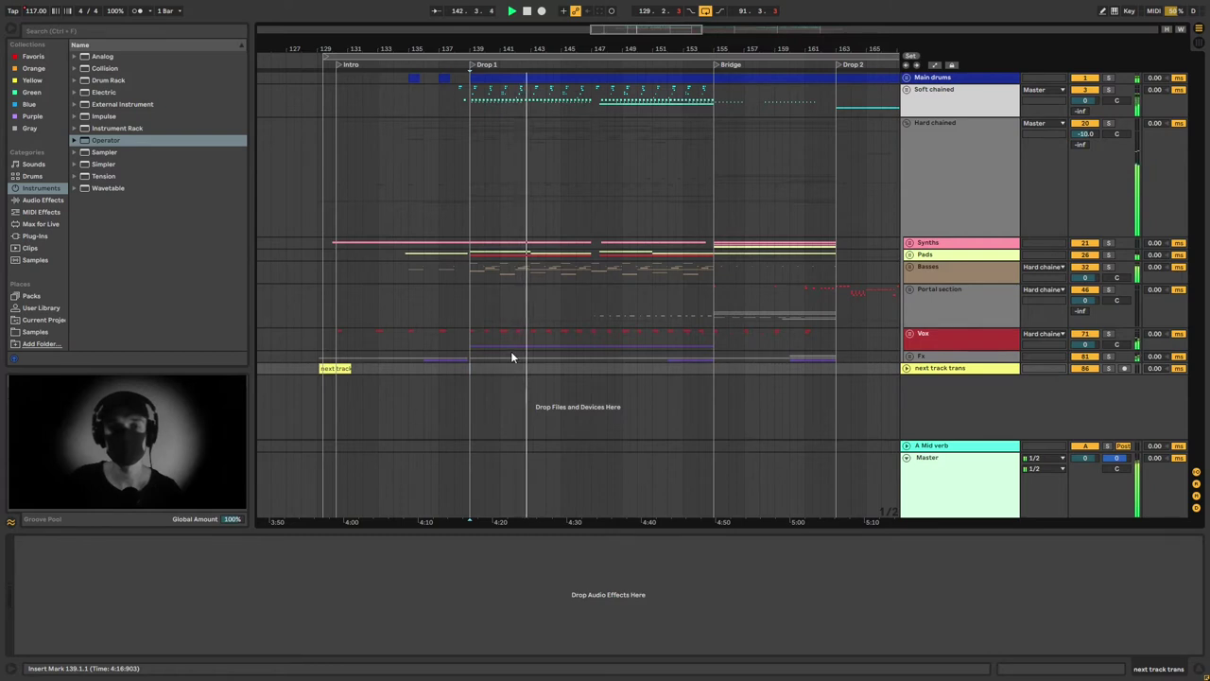
key("space")
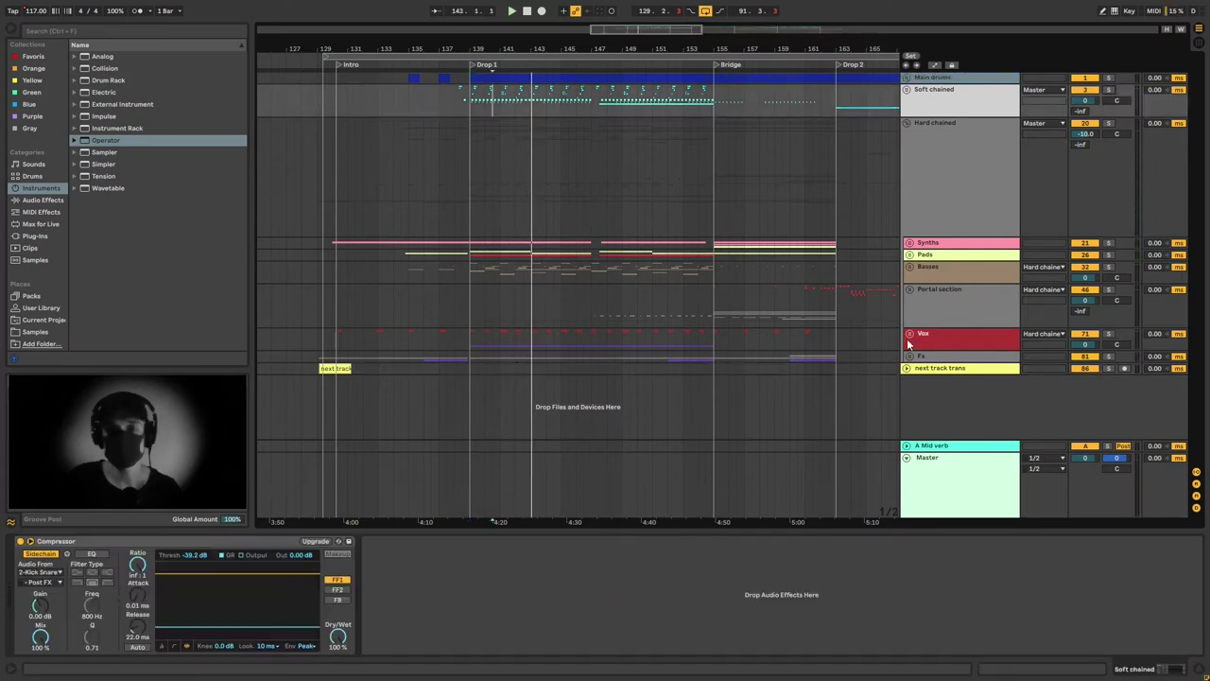
Unfold and solo the Vox group, select the 72 Running snippet track and play from the start of Drop 1.
left_click(909, 334)
scroll(755, 348, "down", 3)
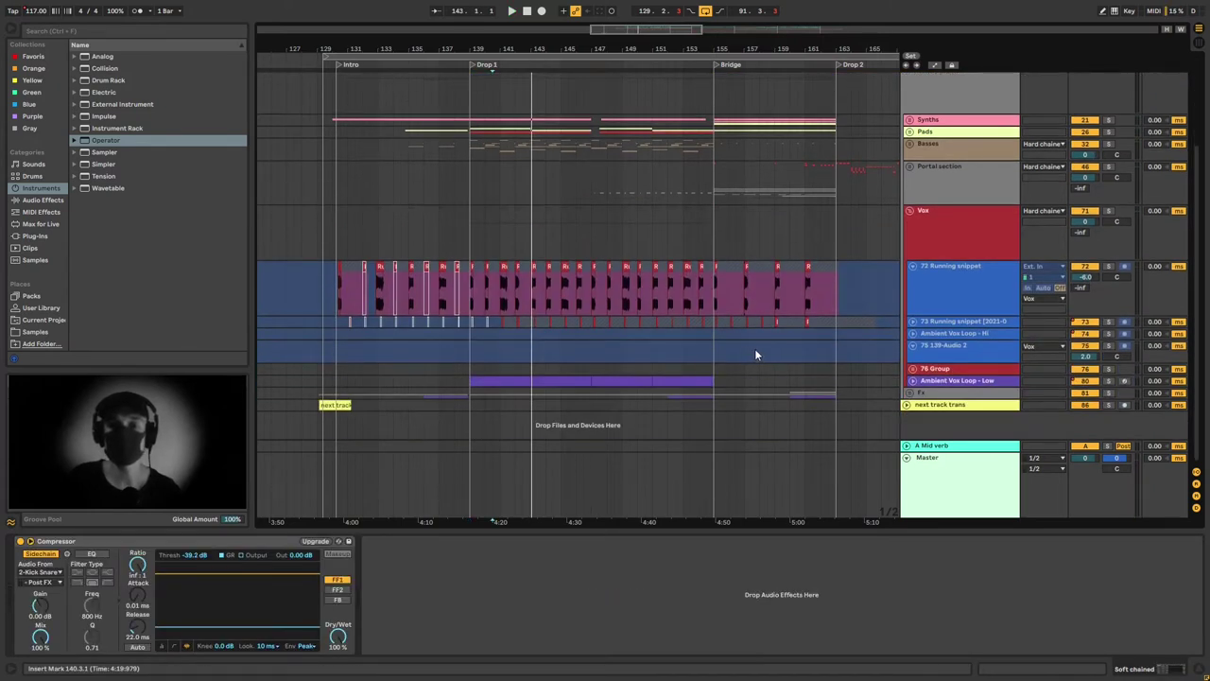
left_click(938, 284)
left_click(472, 284)
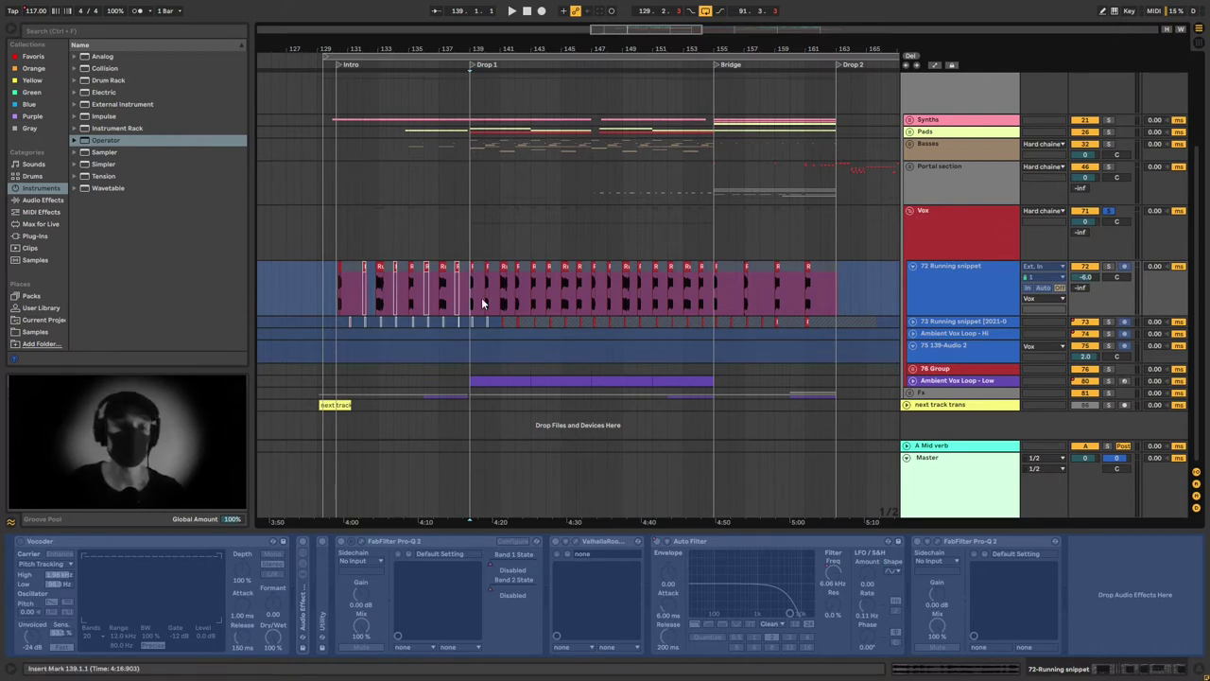
key("space")
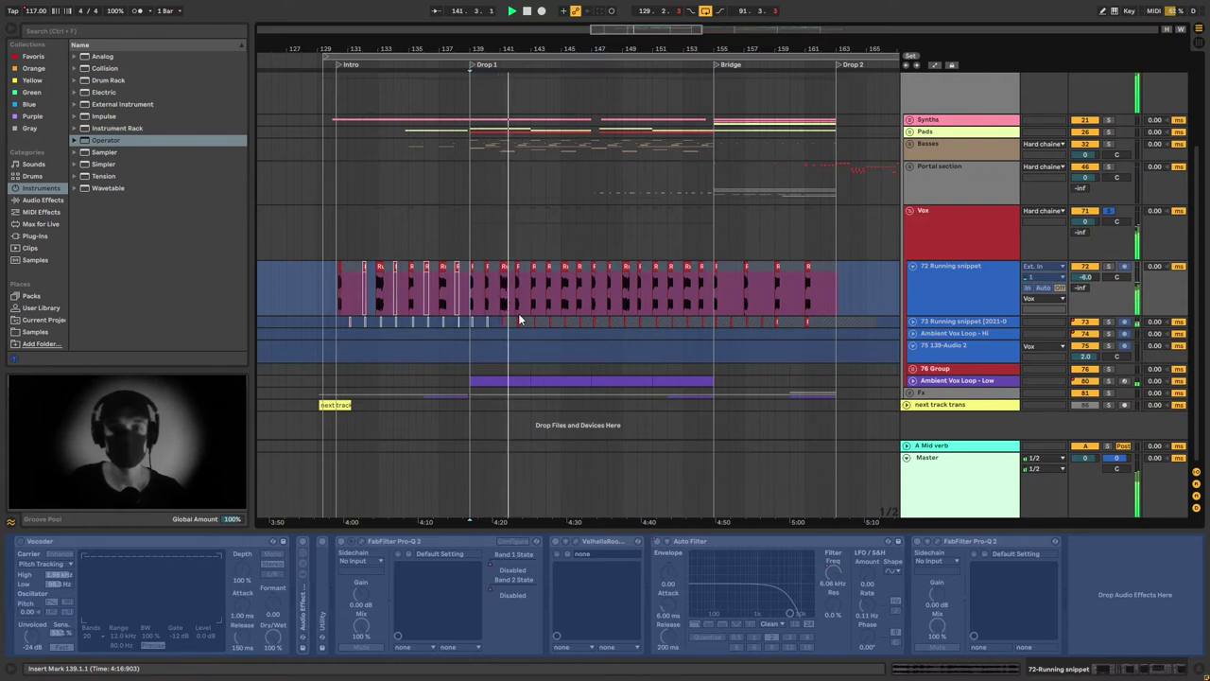
Stop playback, then unsolo and fold the Vox group.
key("space")
left_click(961, 312)
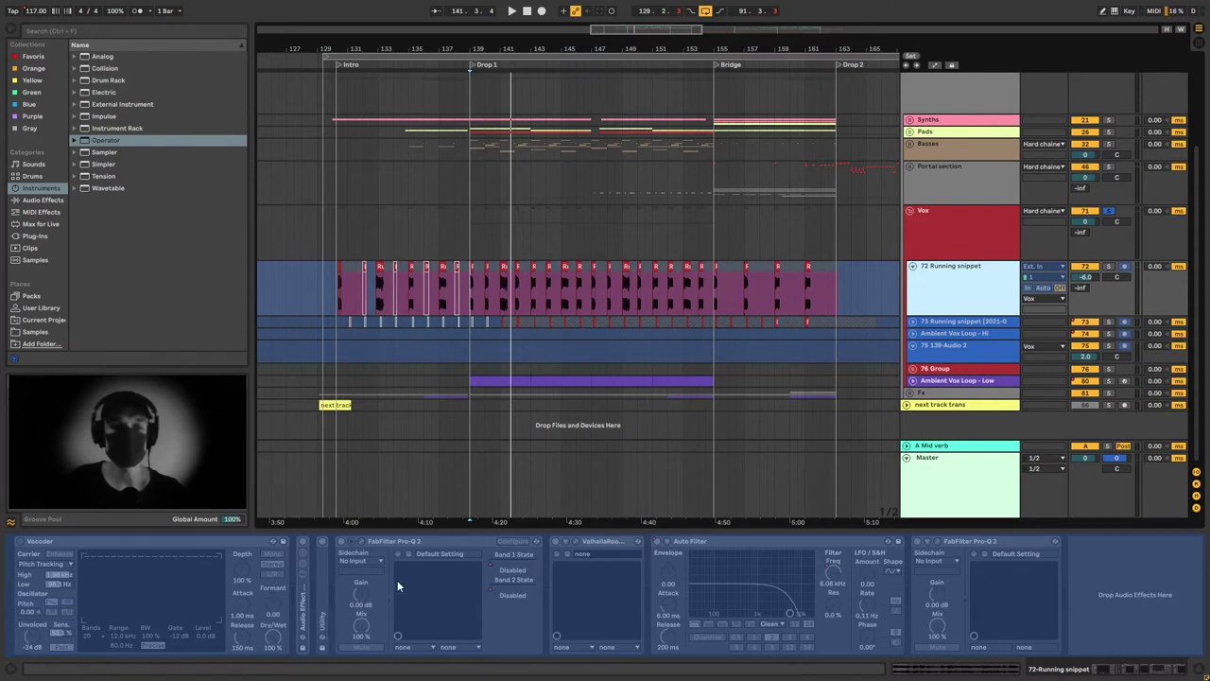
left_click(1111, 212)
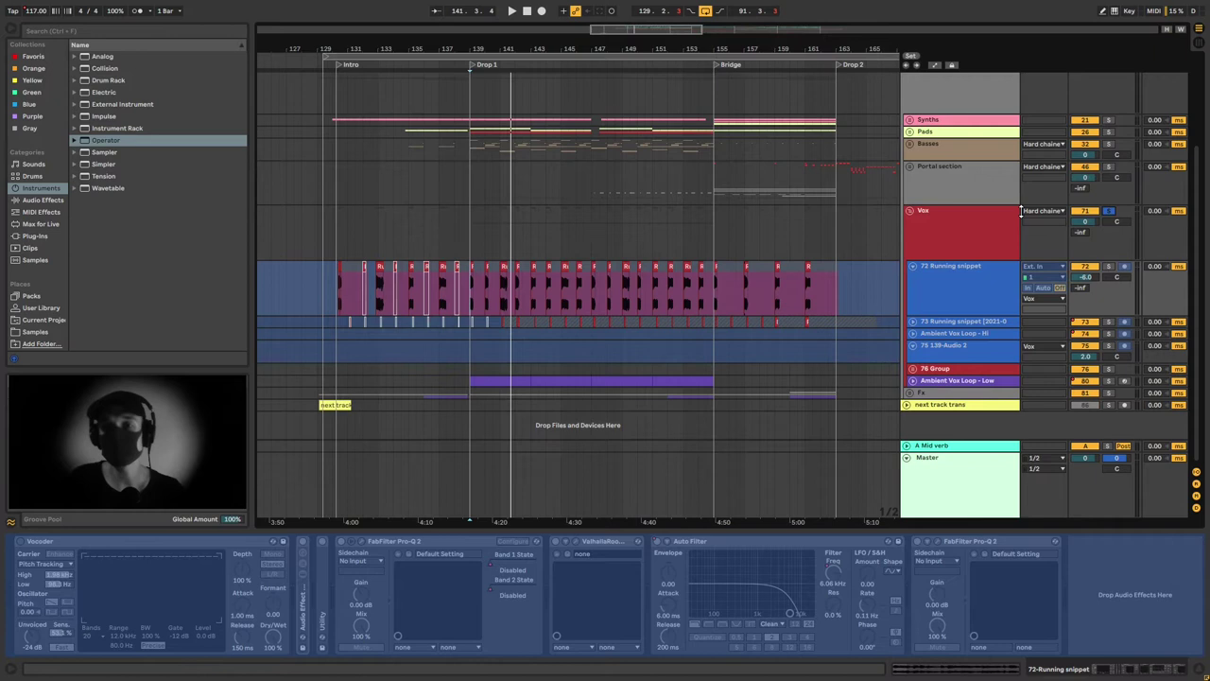
left_click(910, 210)
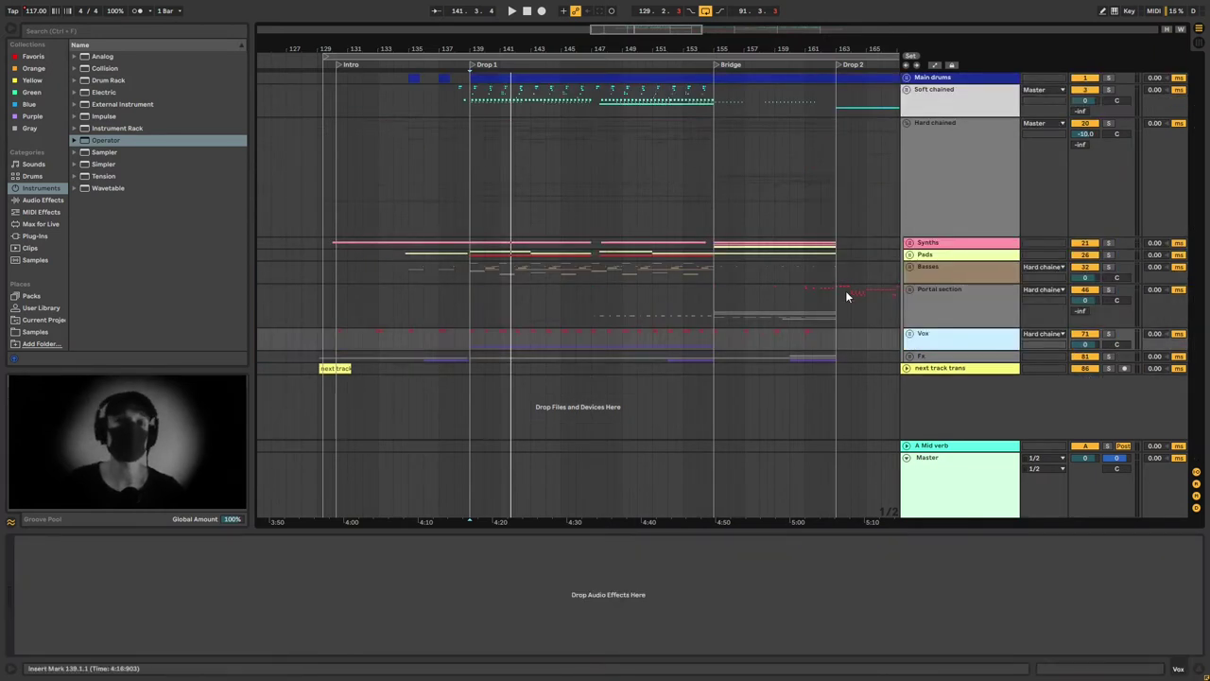
key("ctrl+z")
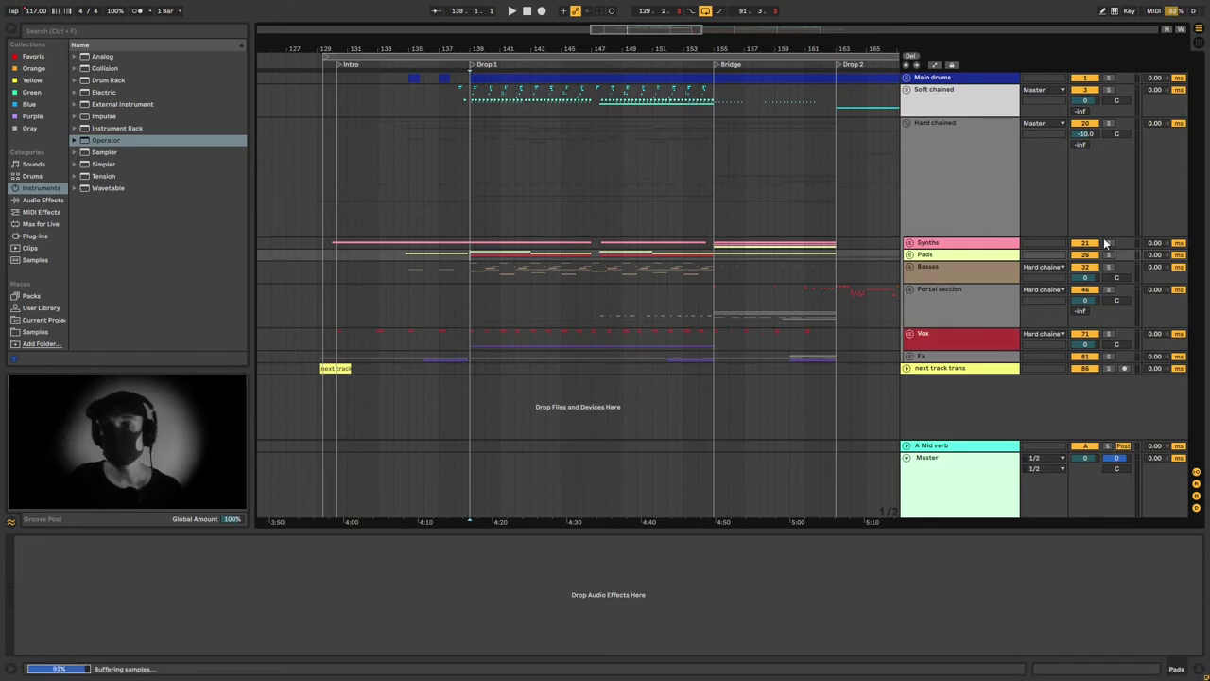
Unfold the Synths, Pads and Pads future groups and solo Pads future.
left_click(1108, 243)
left_click(908, 244)
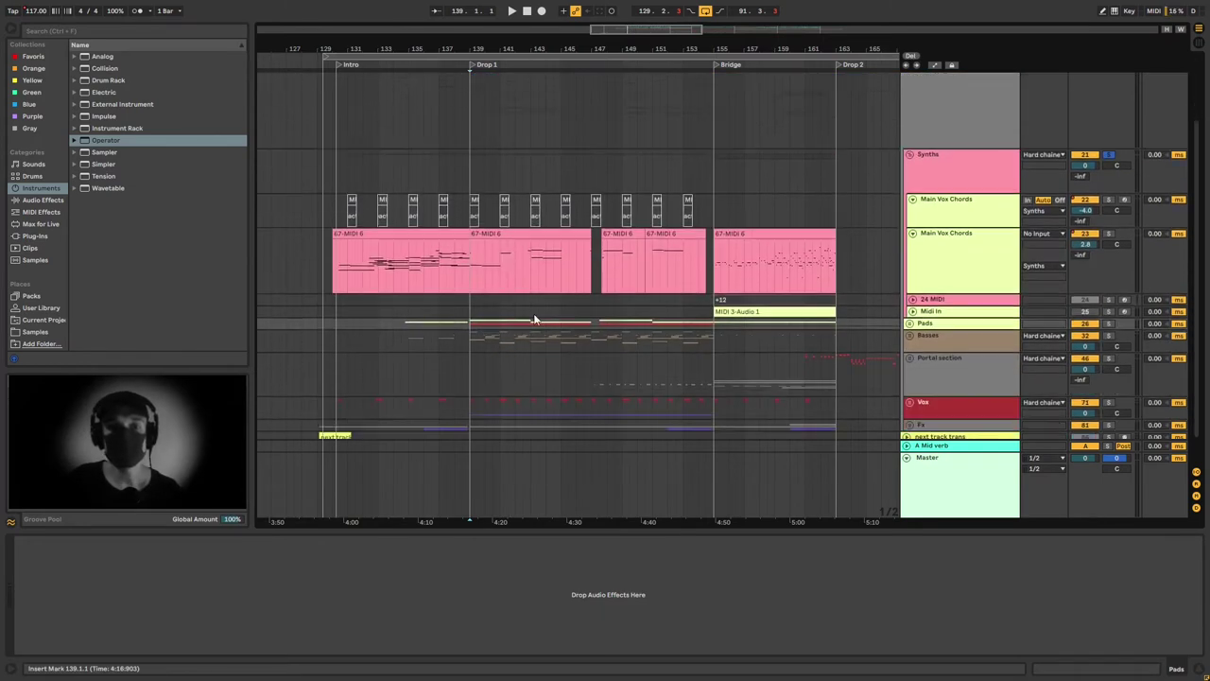
scroll(662, 317, "down", 1)
left_click(910, 310)
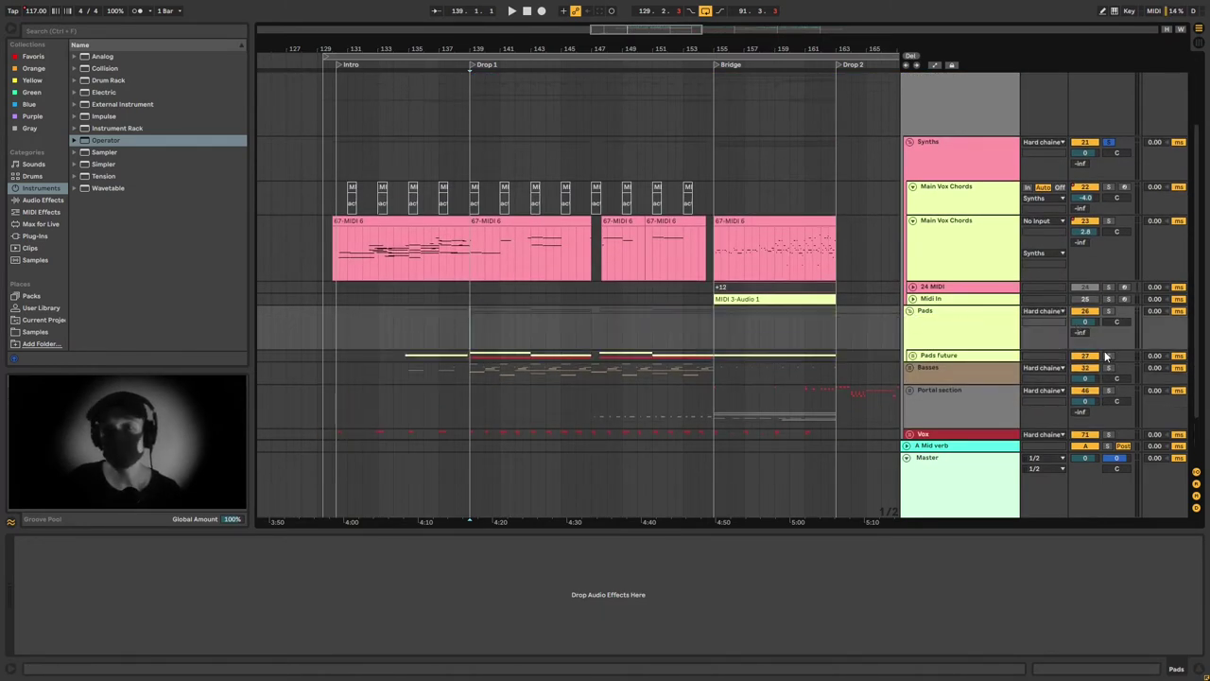
left_click(1108, 355)
left_click(913, 356)
scroll(964, 339, "down", 3)
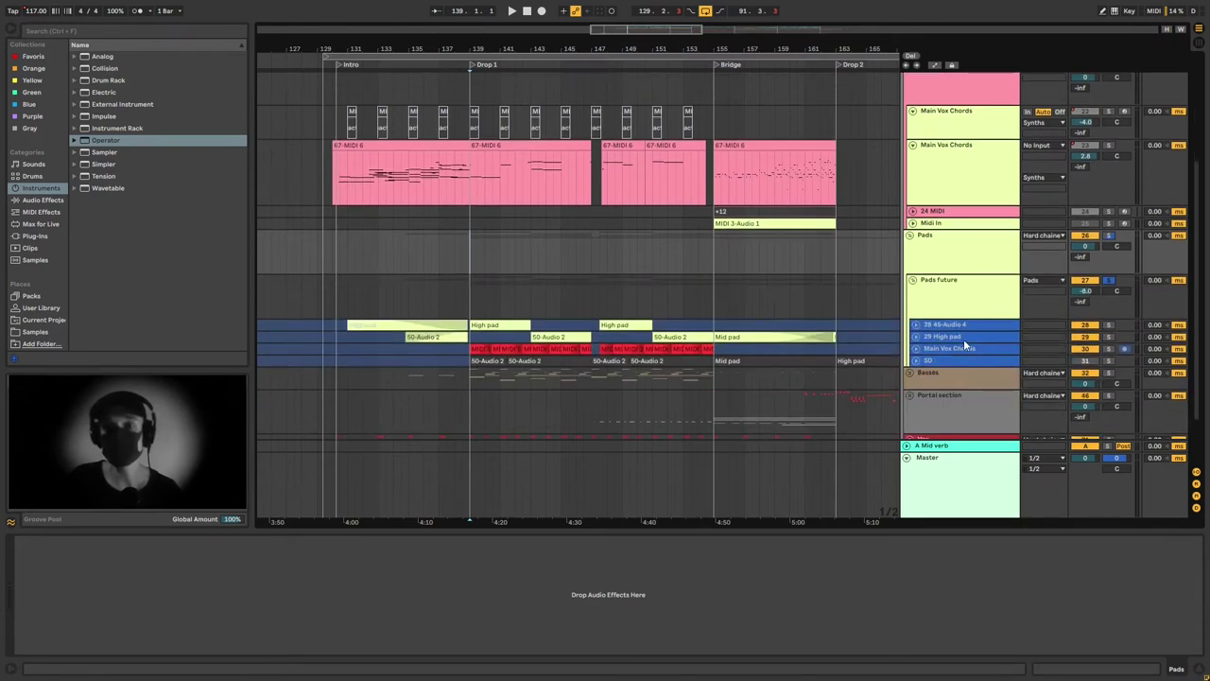
Play the soloed Pads future group from Drop 1 and unfold its 45-Audio 4, Main Vox Chords and SD tracks.
key("space")
scroll(708, 338, "down", 3)
left_click(916, 262)
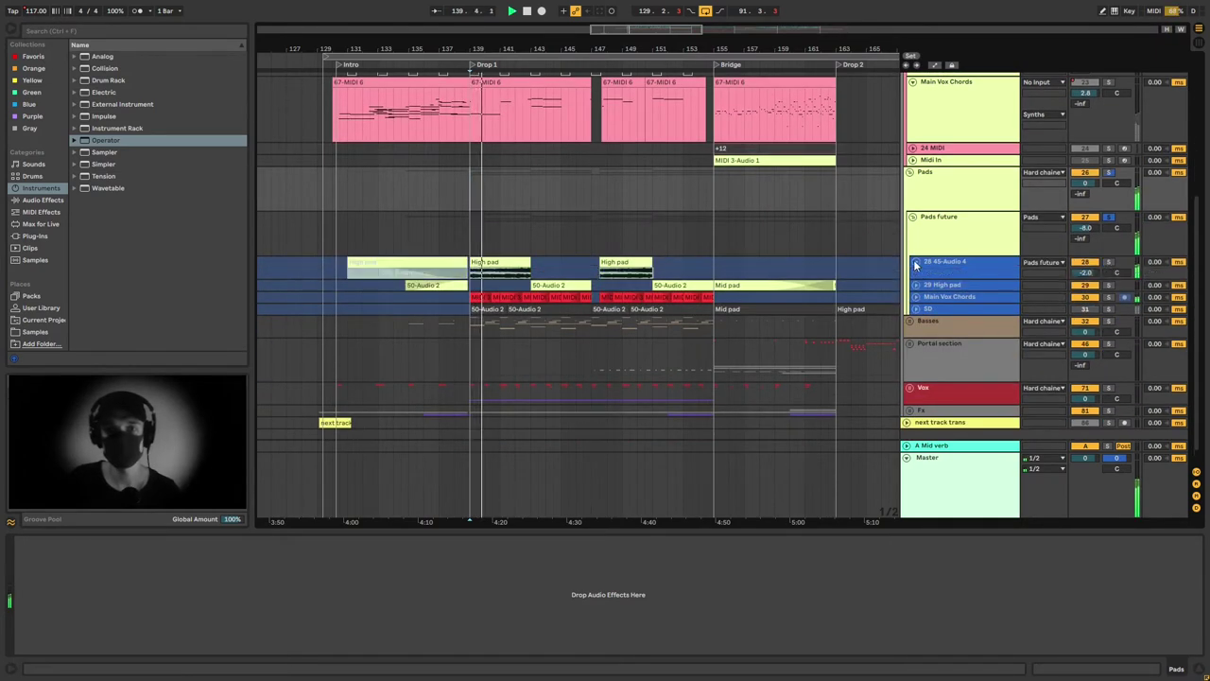
left_click(917, 298)
scroll(916, 295, "down", 2)
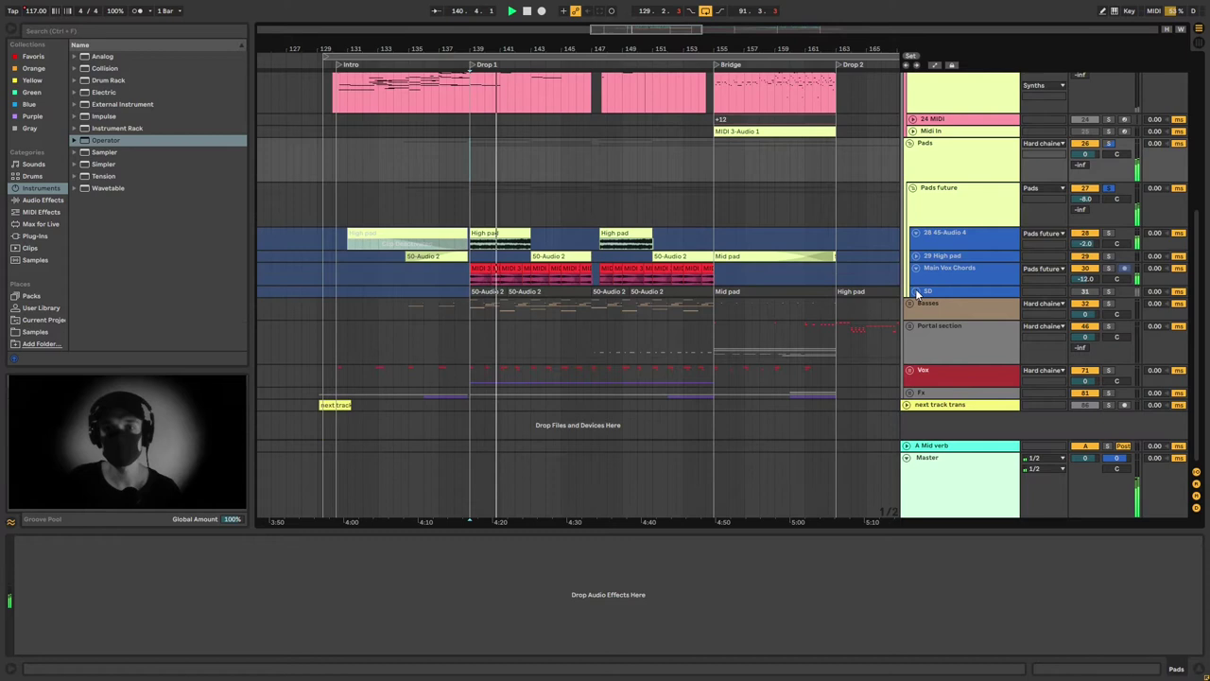
left_click(916, 291)
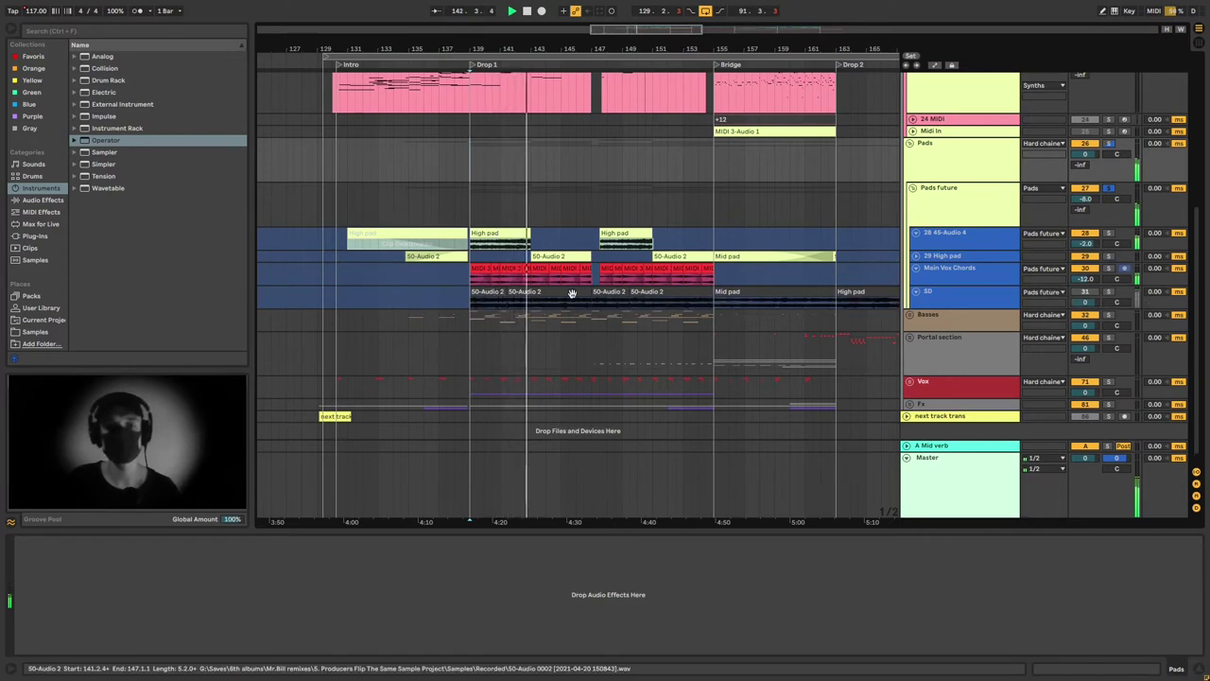
Unfreeze the SD track and extend its first 50-Audio 2 clip back to start at 138.2.1.
scroll(492, 287, "up", 5)
scroll(678, 289, "down", 3)
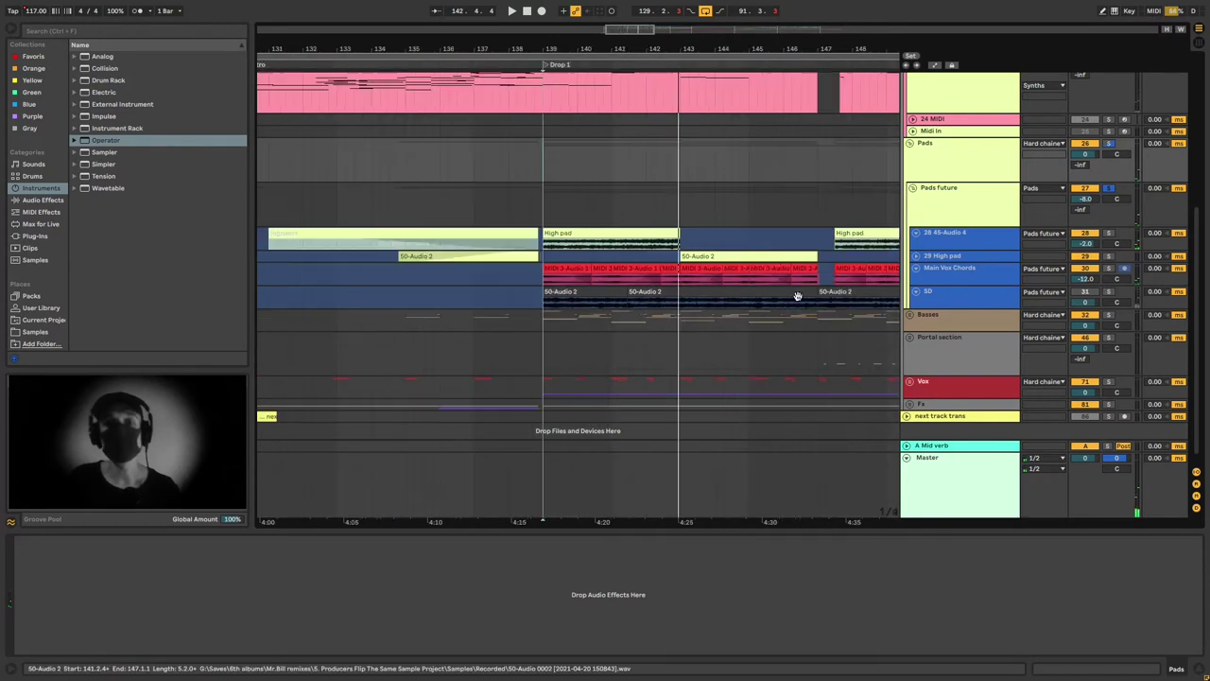
left_click(951, 297)
right_click(951, 297)
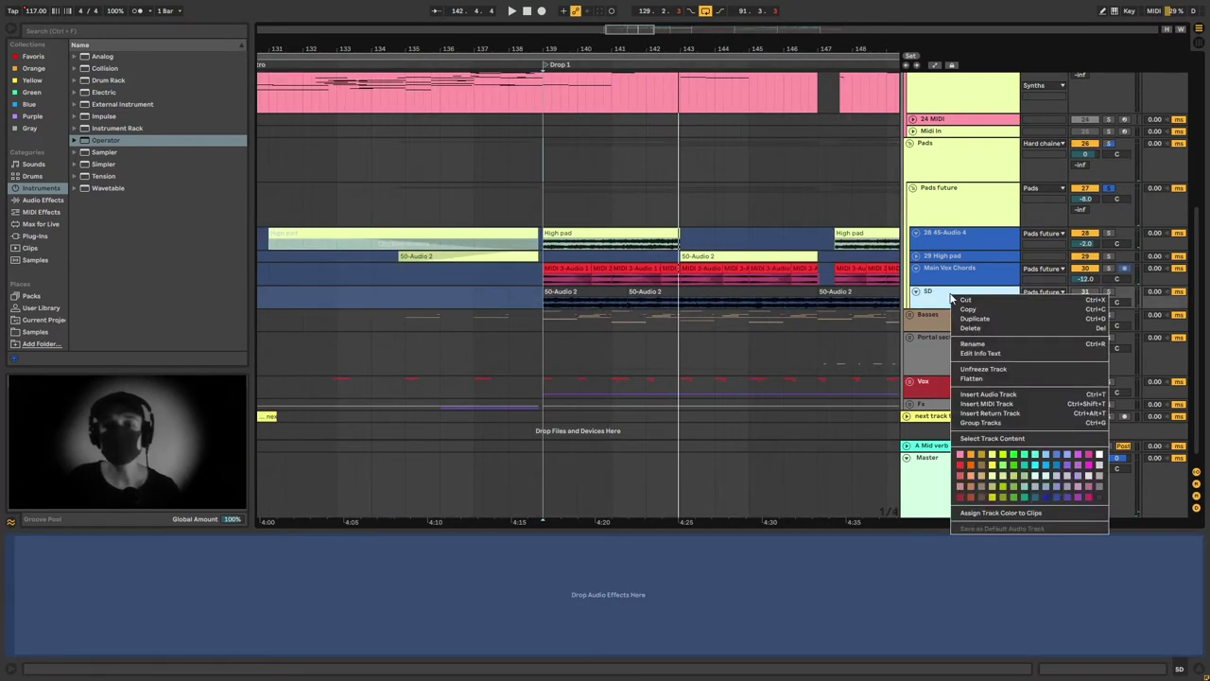
left_click(988, 369)
left_click_drag(522, 293, 517, 292)
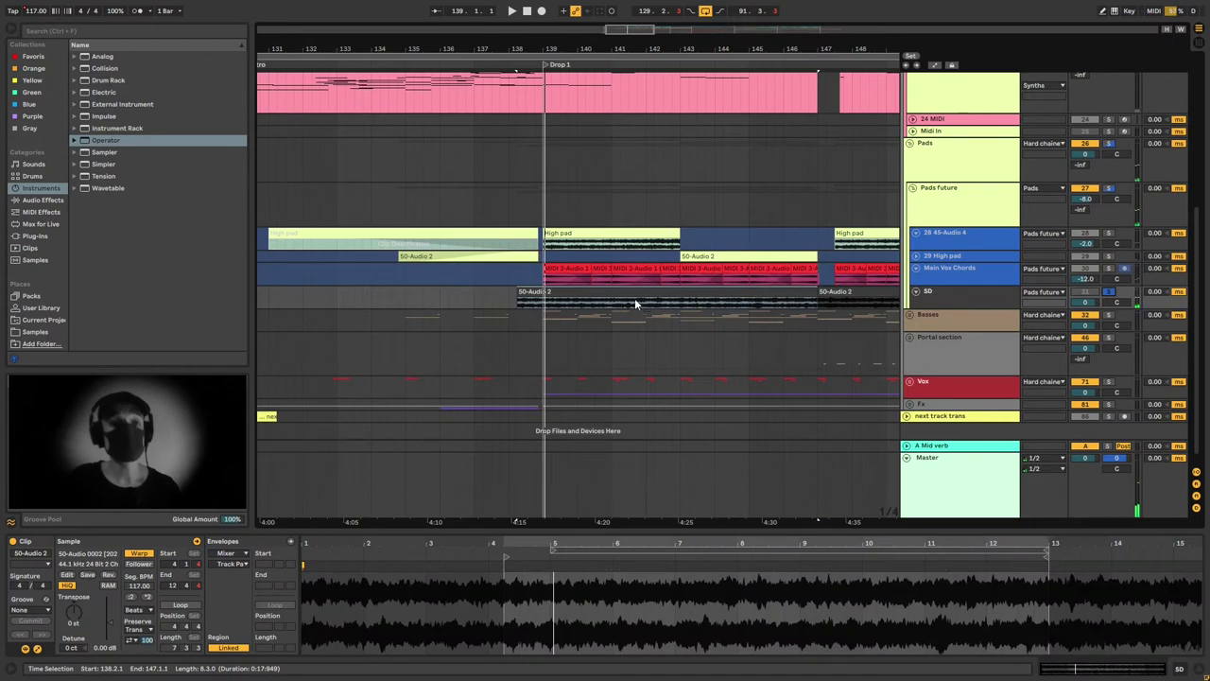
Search the plug-ins for "paul" and load PaulXStretch onto the SD track.
left_click(30, 236)
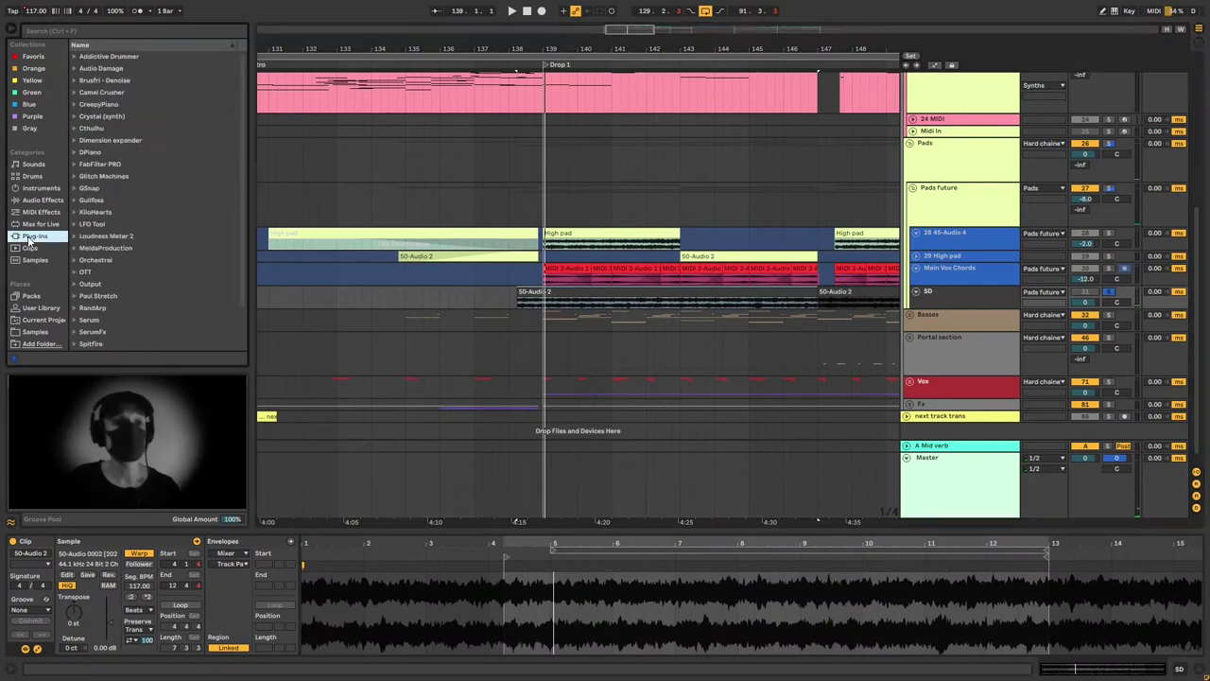
left_click(104, 34)
type("paul")
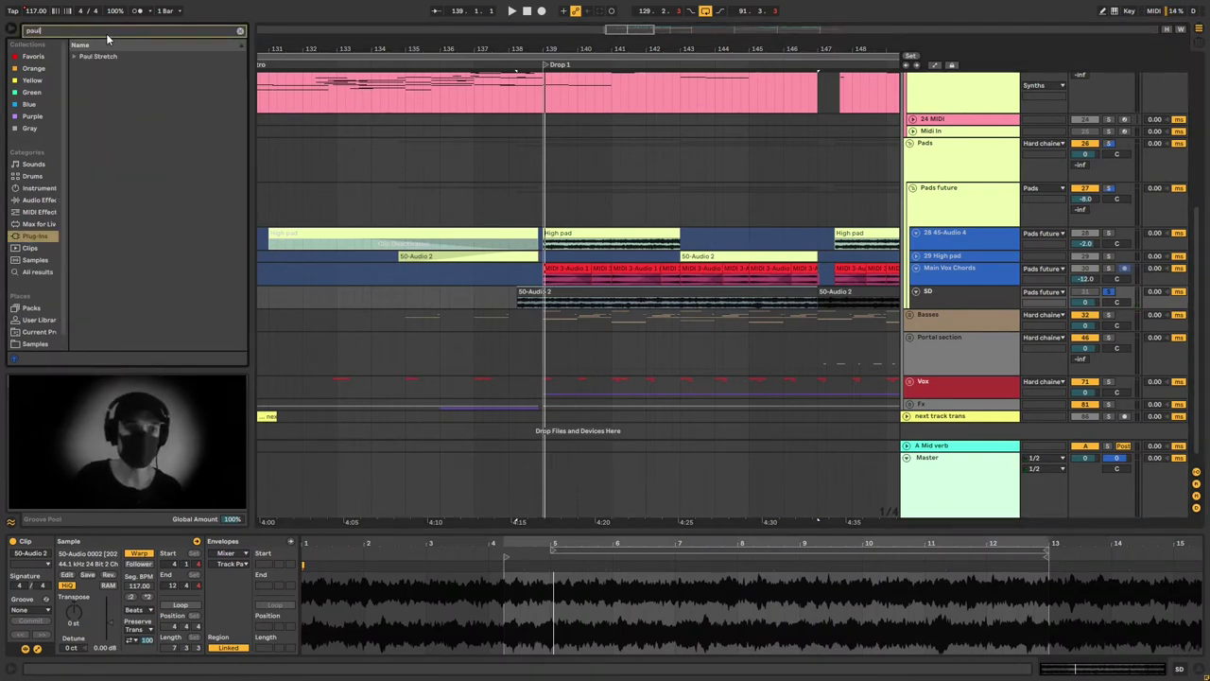
left_click(79, 55)
left_click(102, 68)
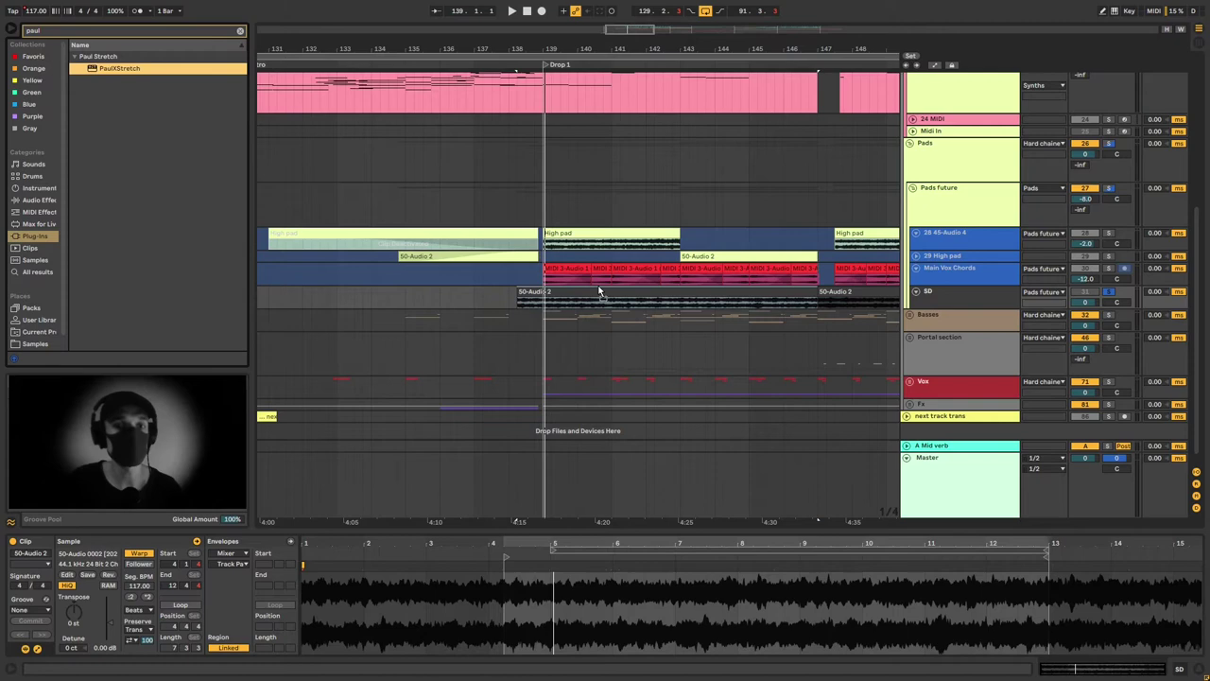
left_click_drag(612, 300, 611, 295)
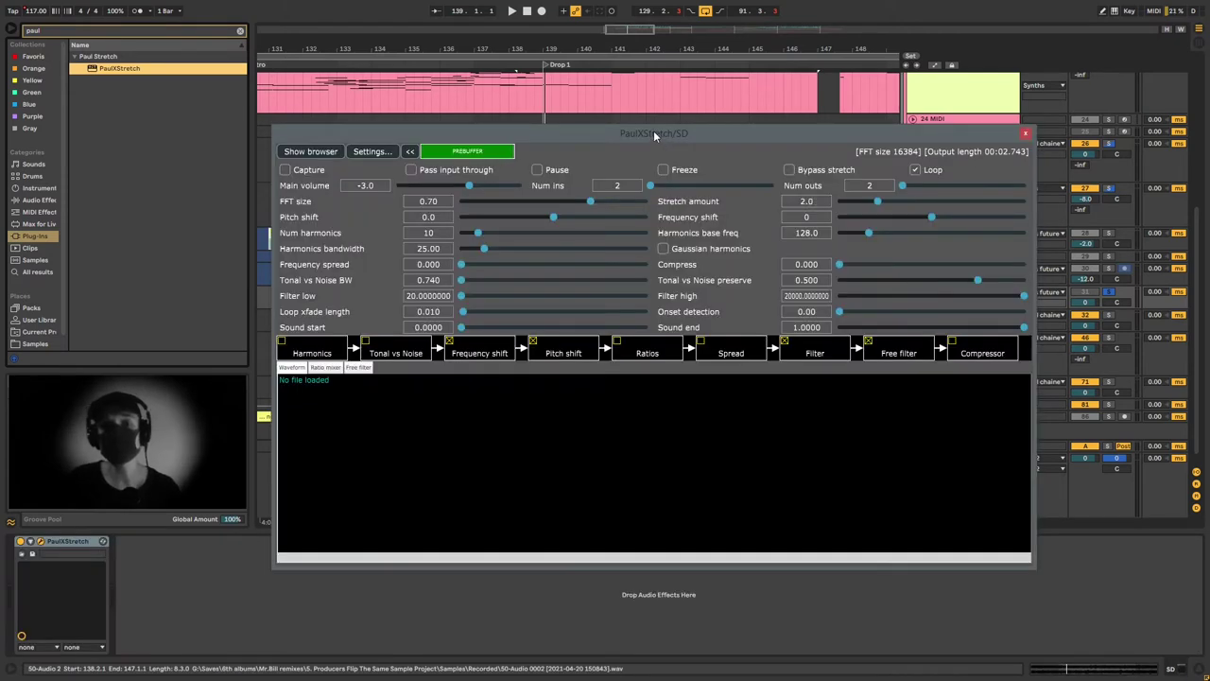
Examine PaulXStretch's FFT size and stretch amount controls, then close its window and remove the plug-in from the SD track.
left_click_drag(656, 132, 650, 90)
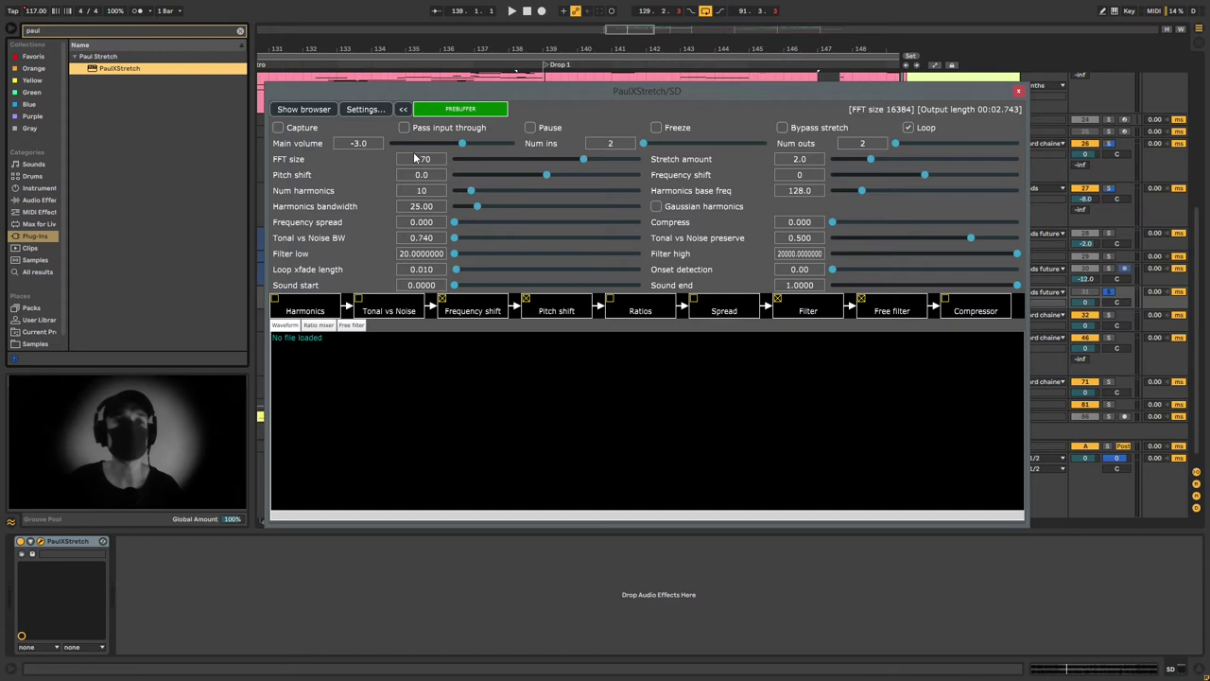
scroll(62, 332, "down", 1)
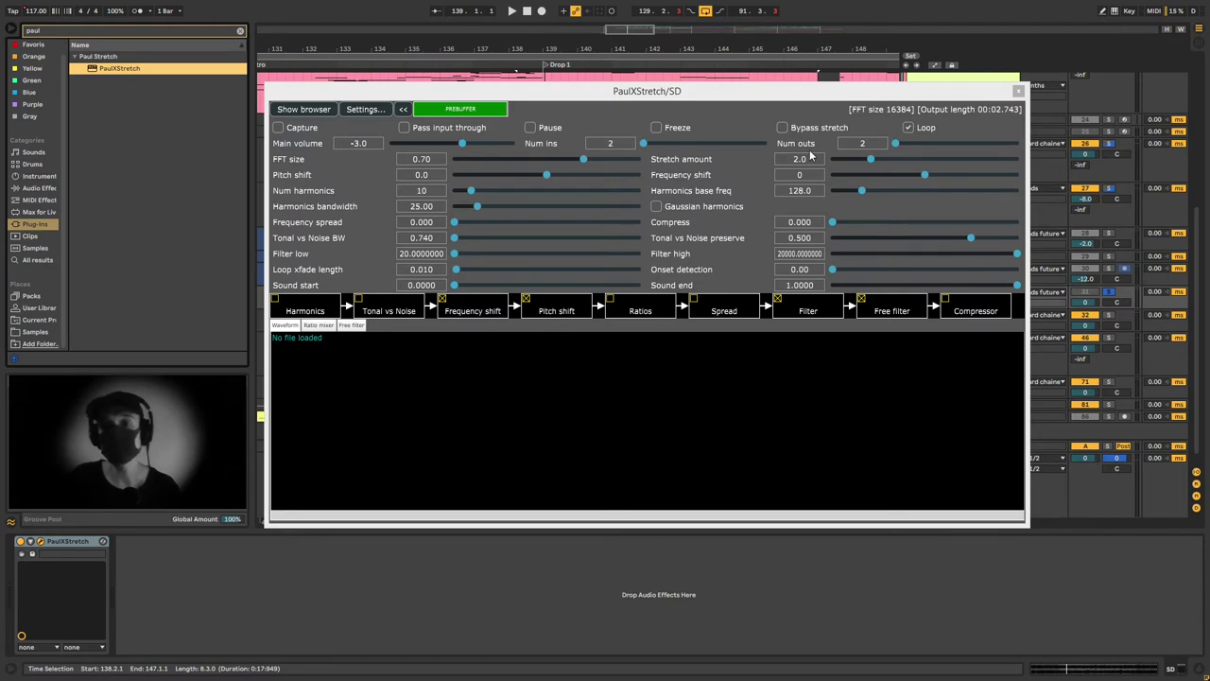
left_click(1018, 91)
left_click(79, 543)
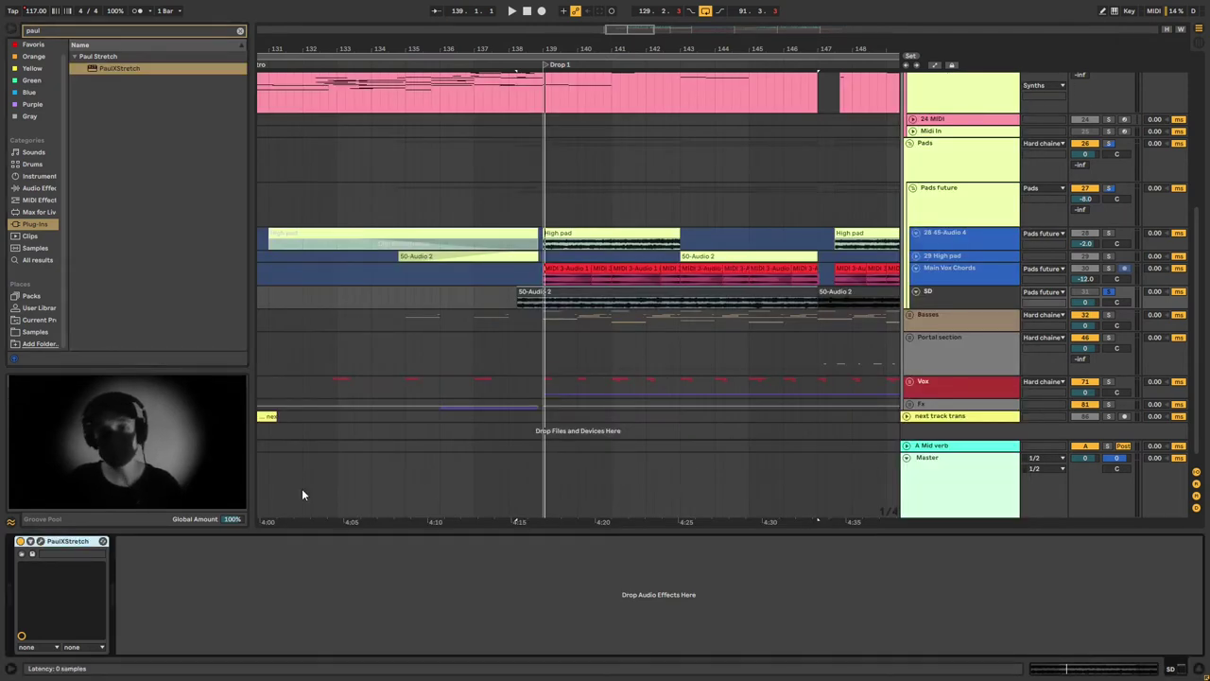
Play the soloed SD pad from 138.2.1 and from bar 146.
left_click(648, 304)
key("space")
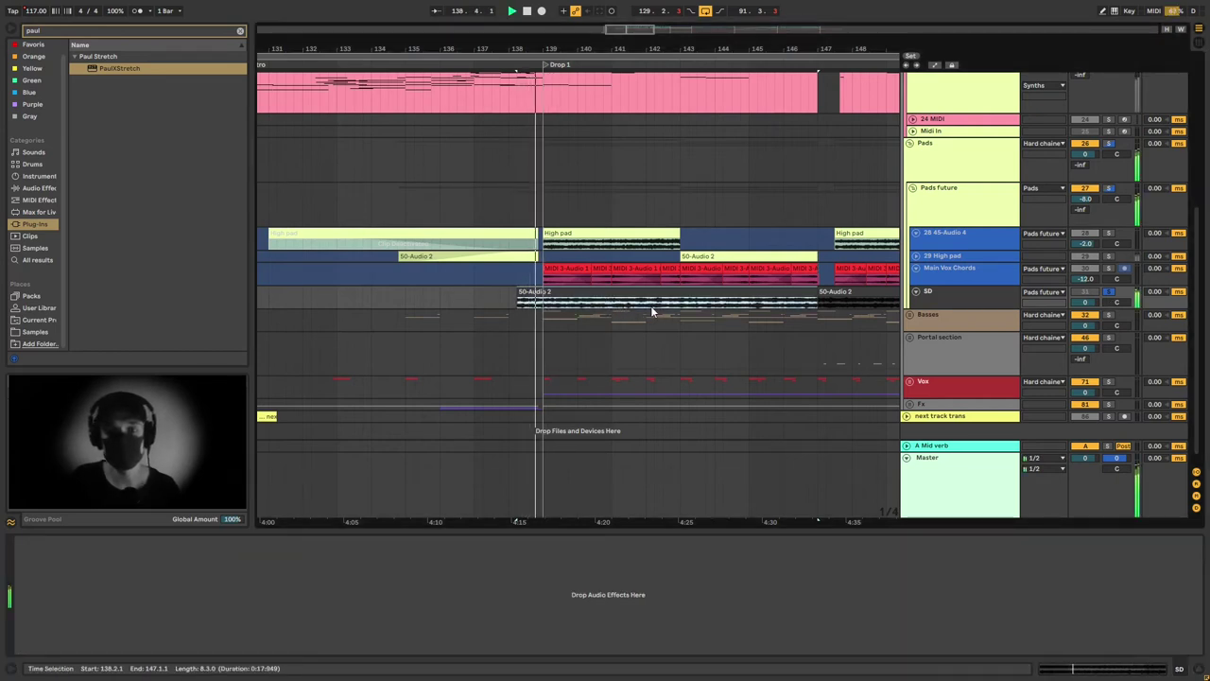
left_click(785, 305)
scroll(837, 305, "down", 2)
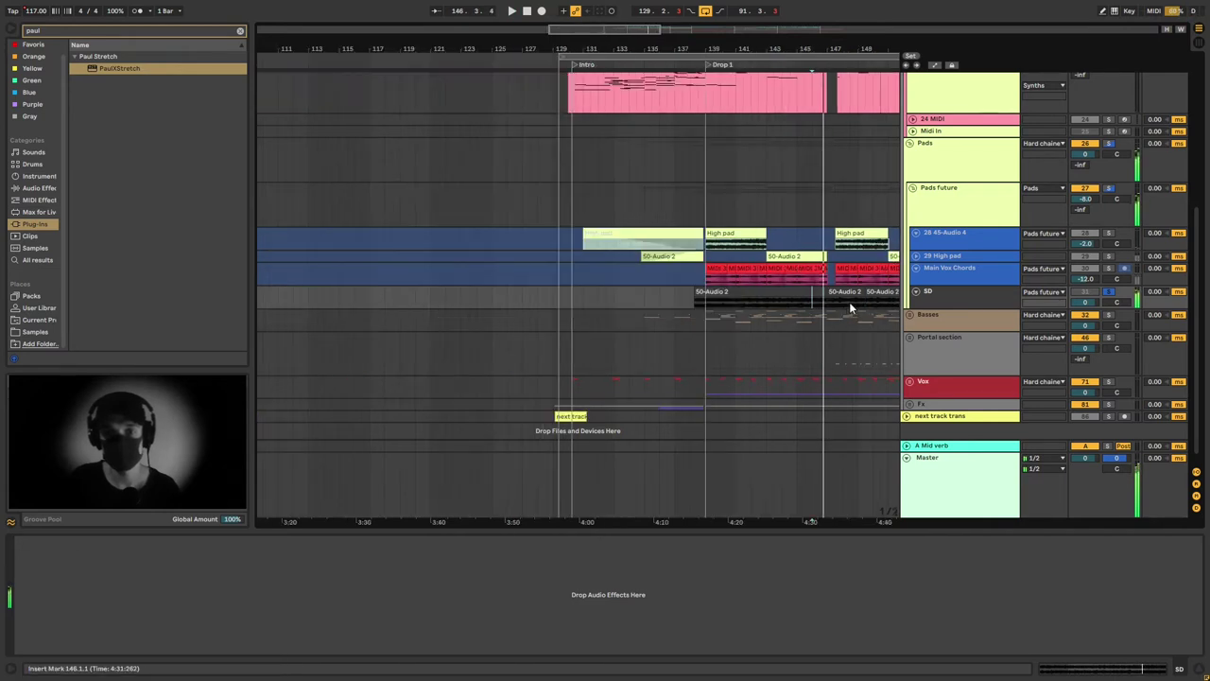
Audition the soloed SD pad from bar 159 in the Bridge and from 165.3.1 in Drop 2.
left_click(849, 303)
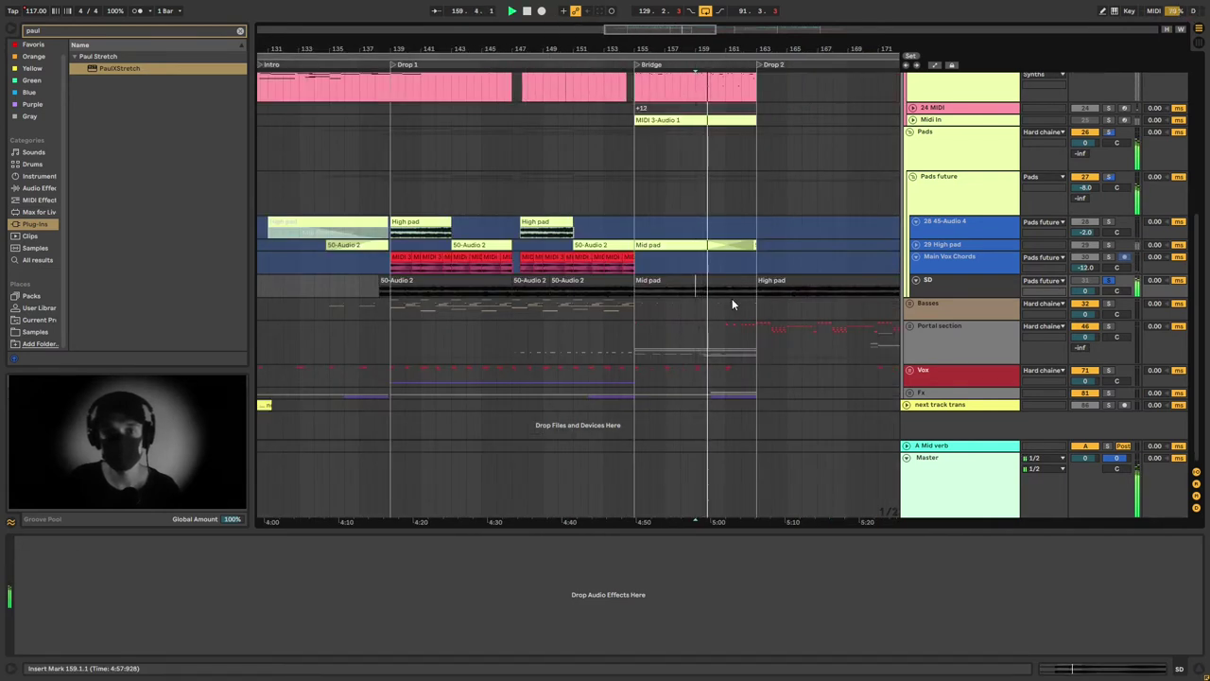
scroll(737, 303, "up", 3)
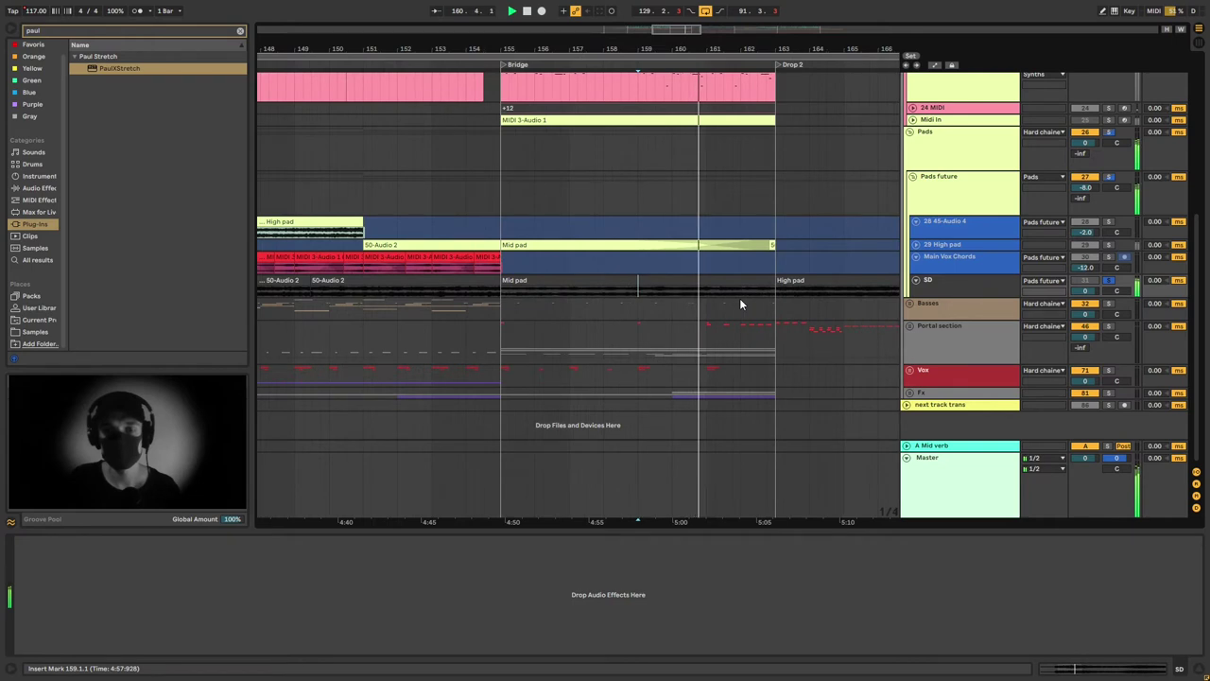
scroll(739, 298, "right", 1)
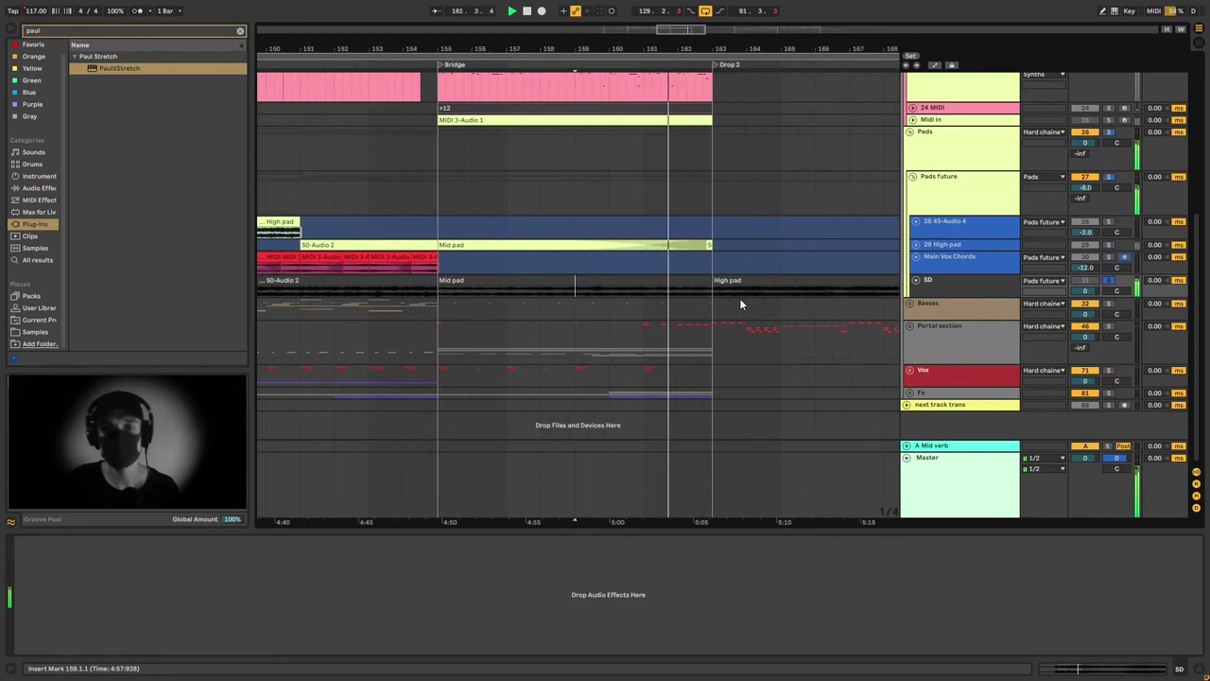
scroll(740, 298, "right", 1)
left_click(739, 297)
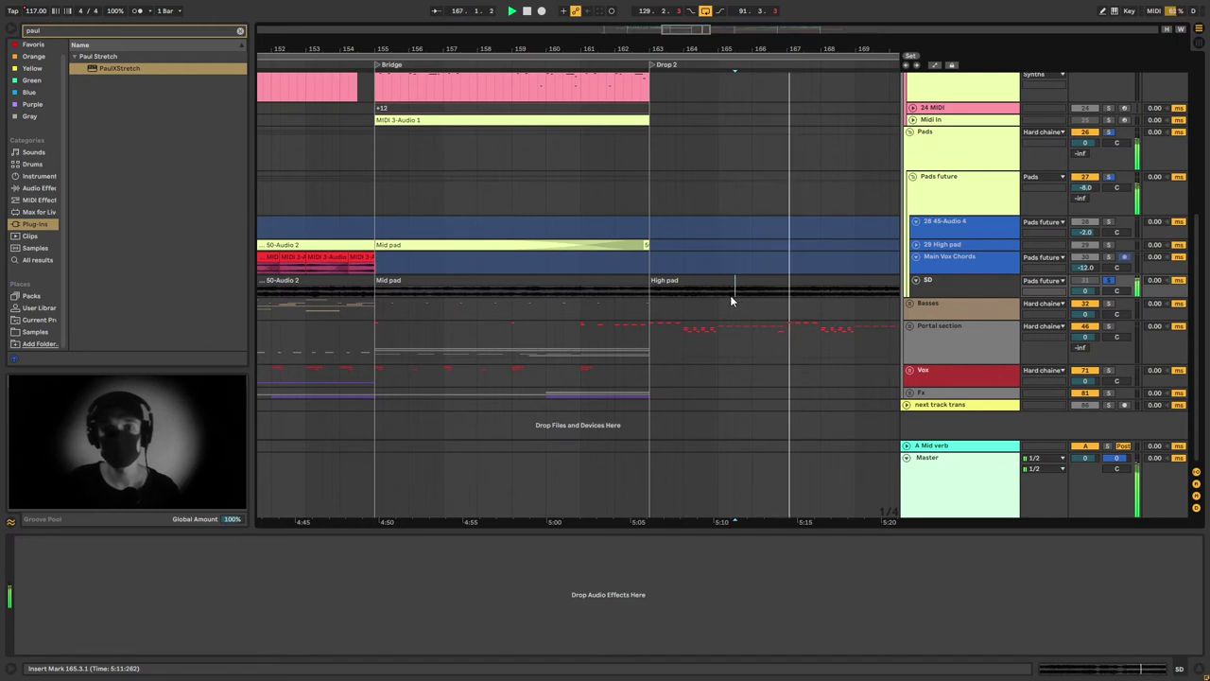
scroll(568, 289, "left", 1)
left_click(567, 289)
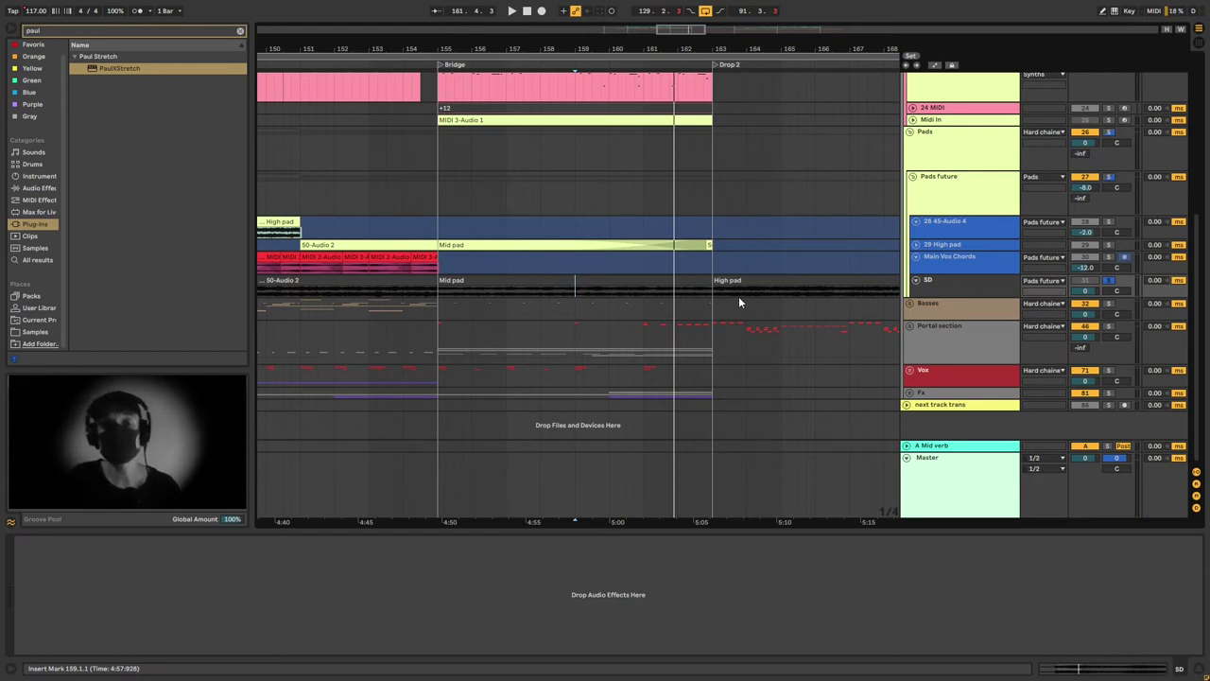
scroll(738, 296, "right", 2)
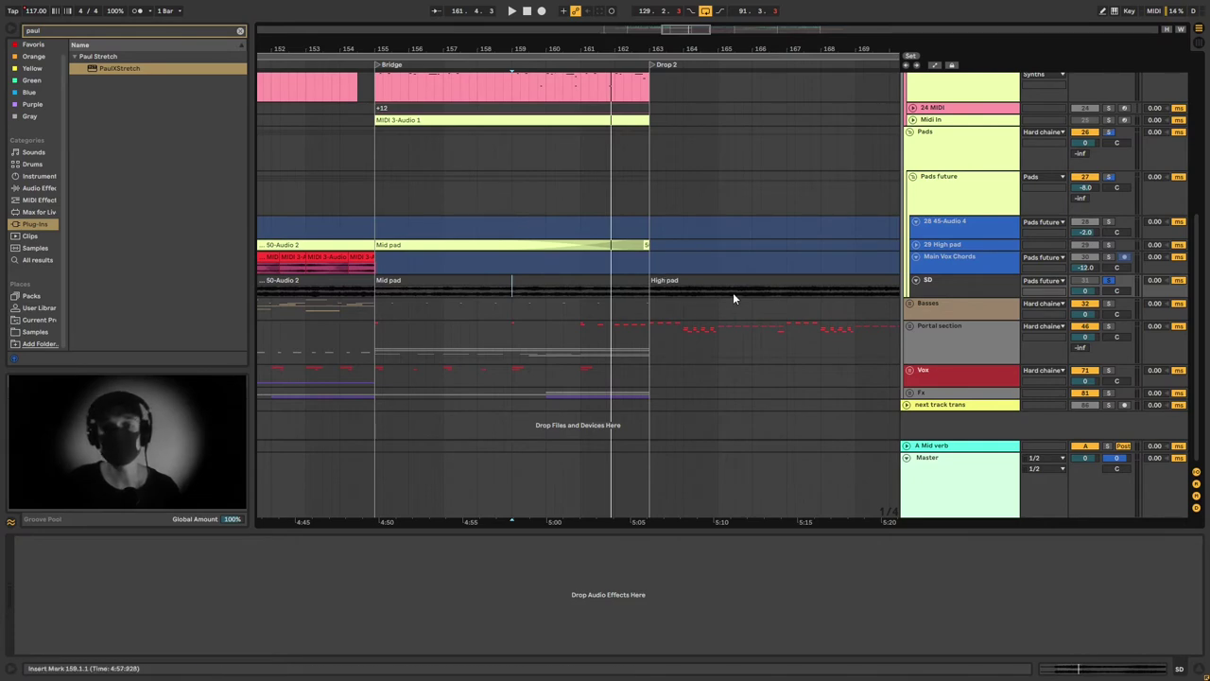
left_click(735, 295)
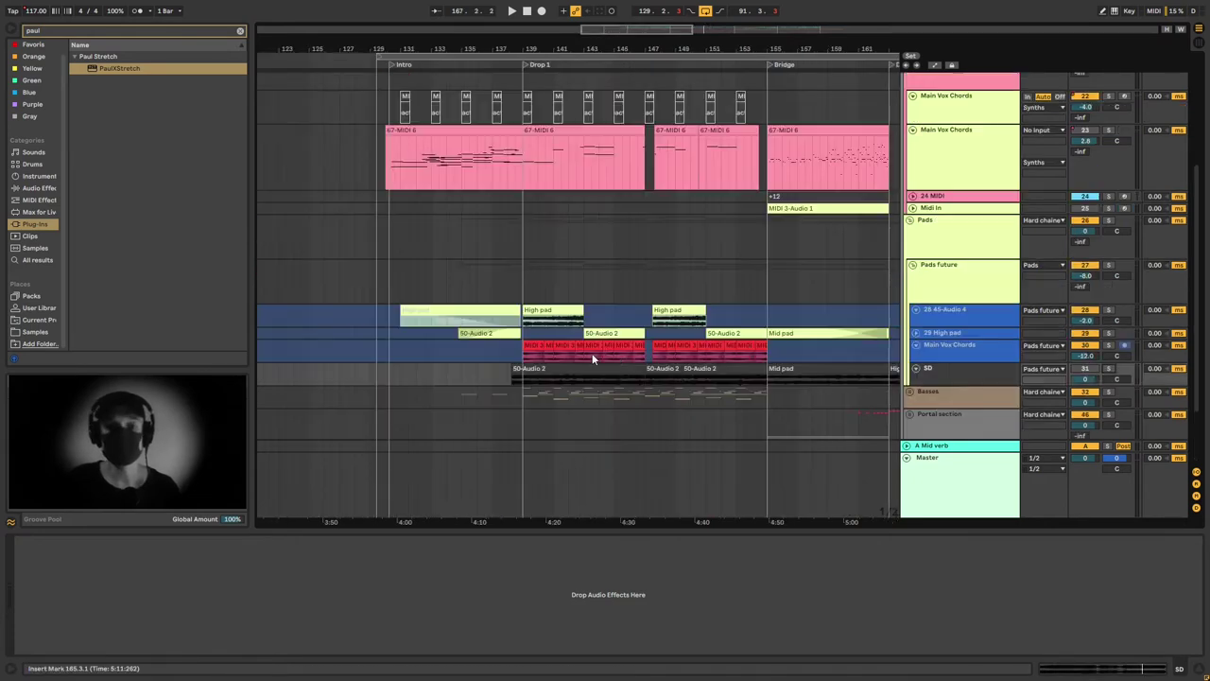
Fold the SD track and place the insert marker at the start of Drop 1 on the Pads future group.
scroll(623, 356, "up", 3)
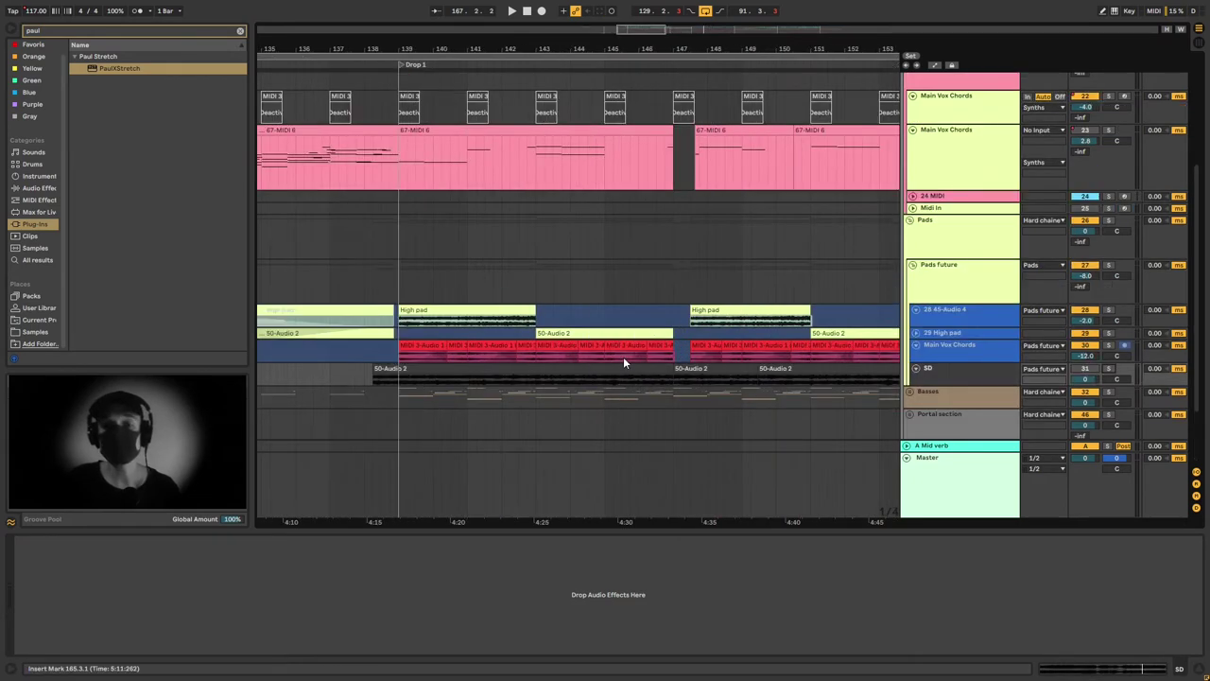
left_click(916, 369)
left_click(410, 289)
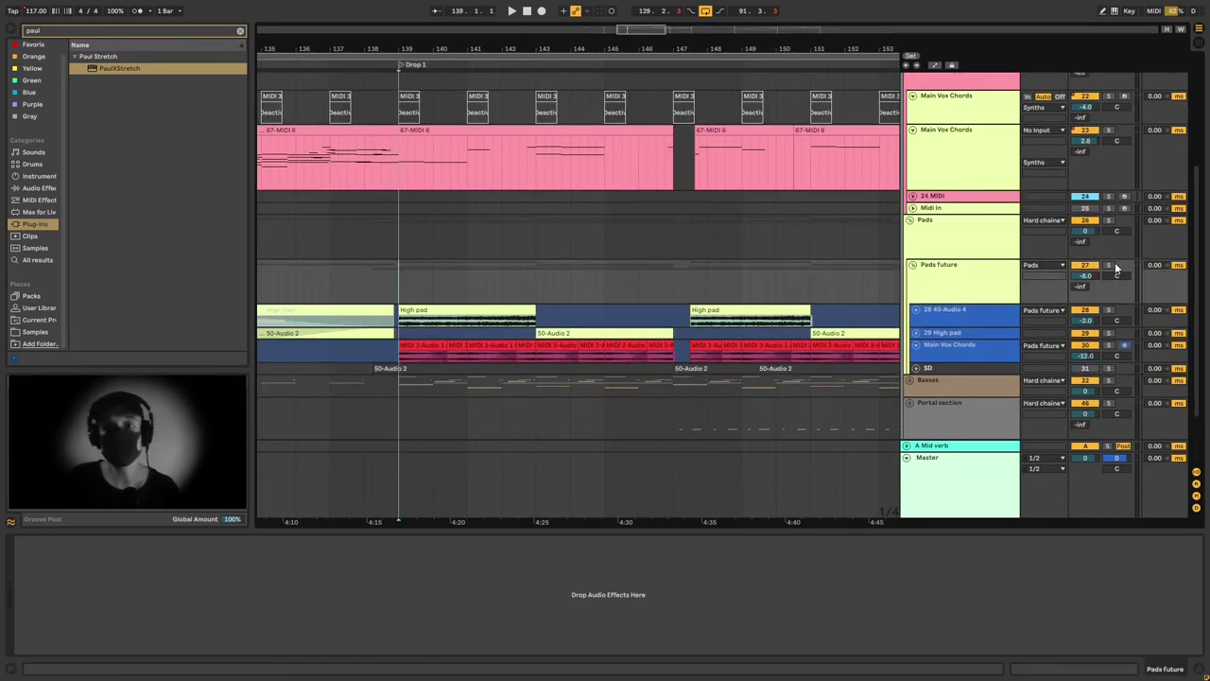
Play the full mix from the start of Drop 1, comparing it with the Pads future group muted and active.
scroll(999, 279, "down", 3)
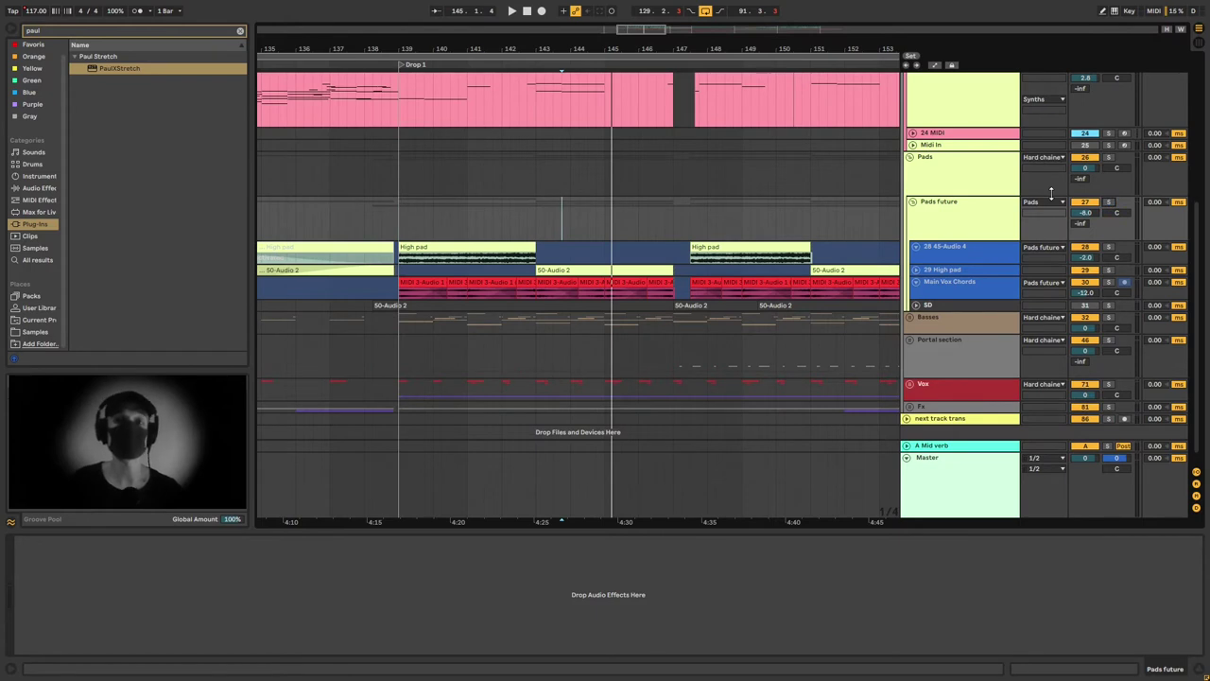
key("space")
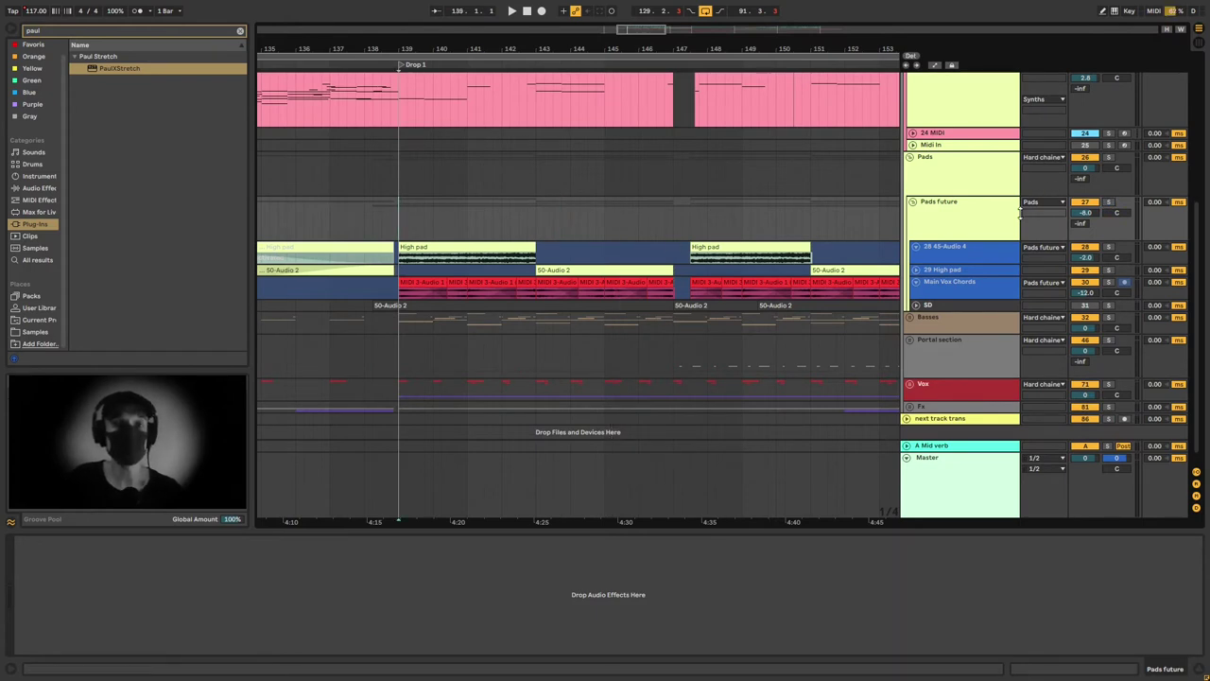
key("space")
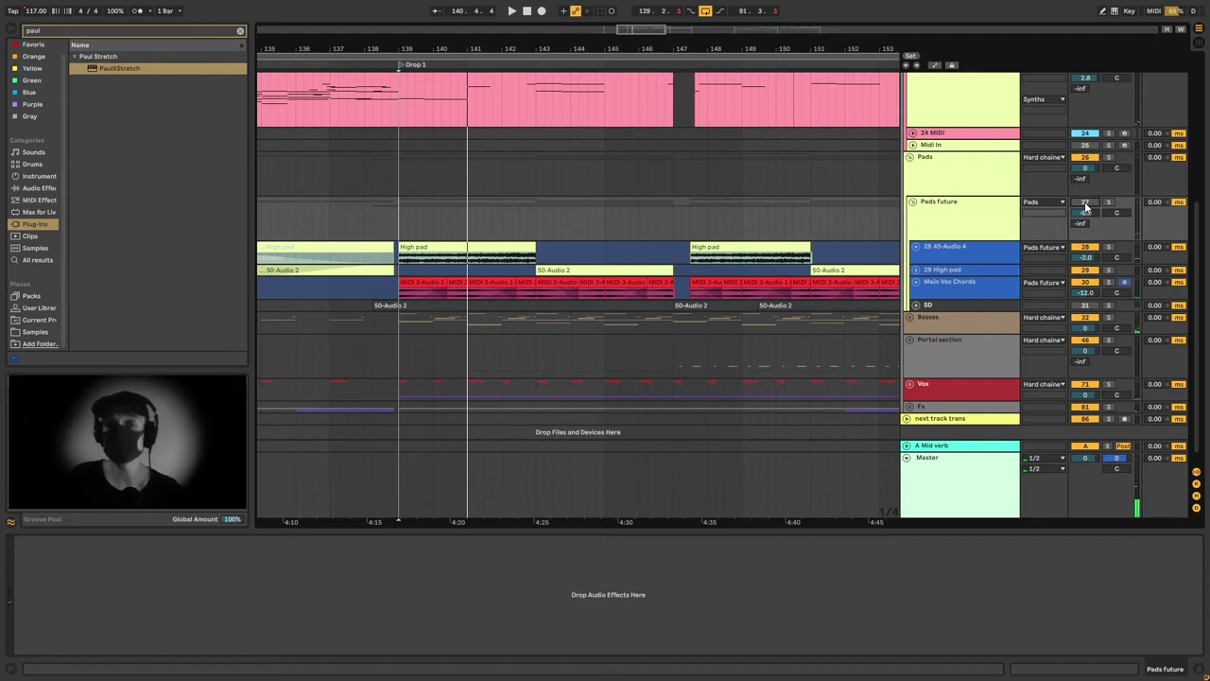
key("space")
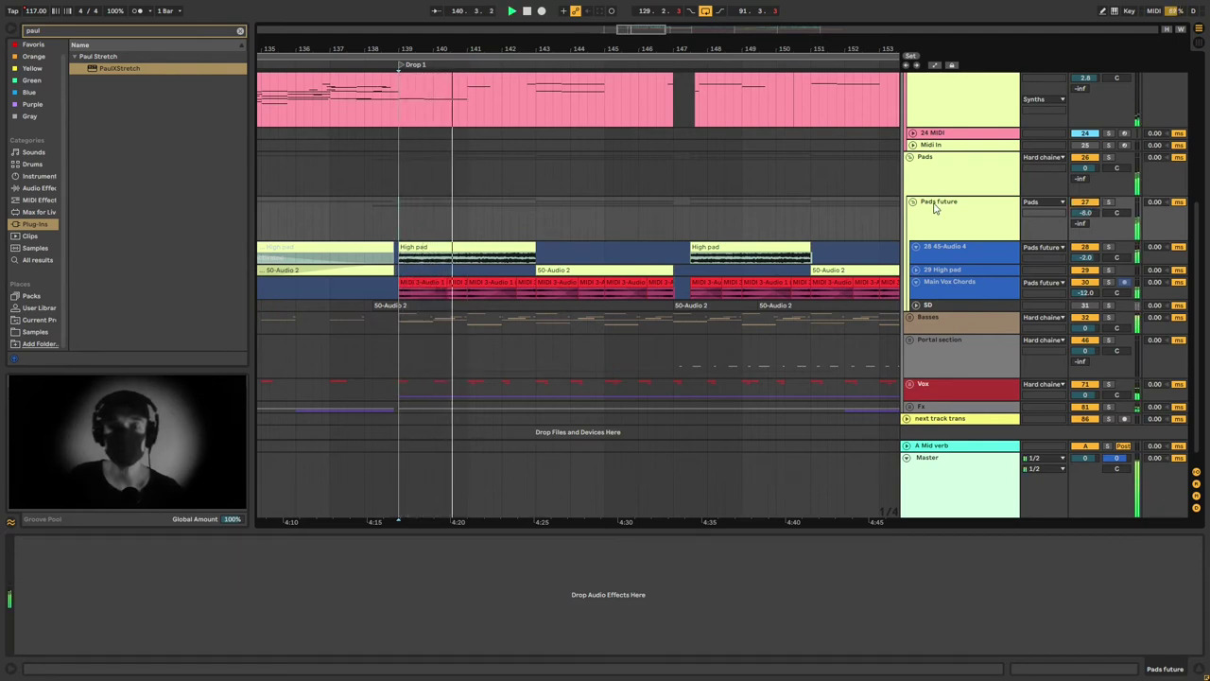
Stop playback, fold the Pads future group and expand the Basses group.
key("space")
left_click(913, 202)
key("minus")
key("minus")
left_click(910, 215)
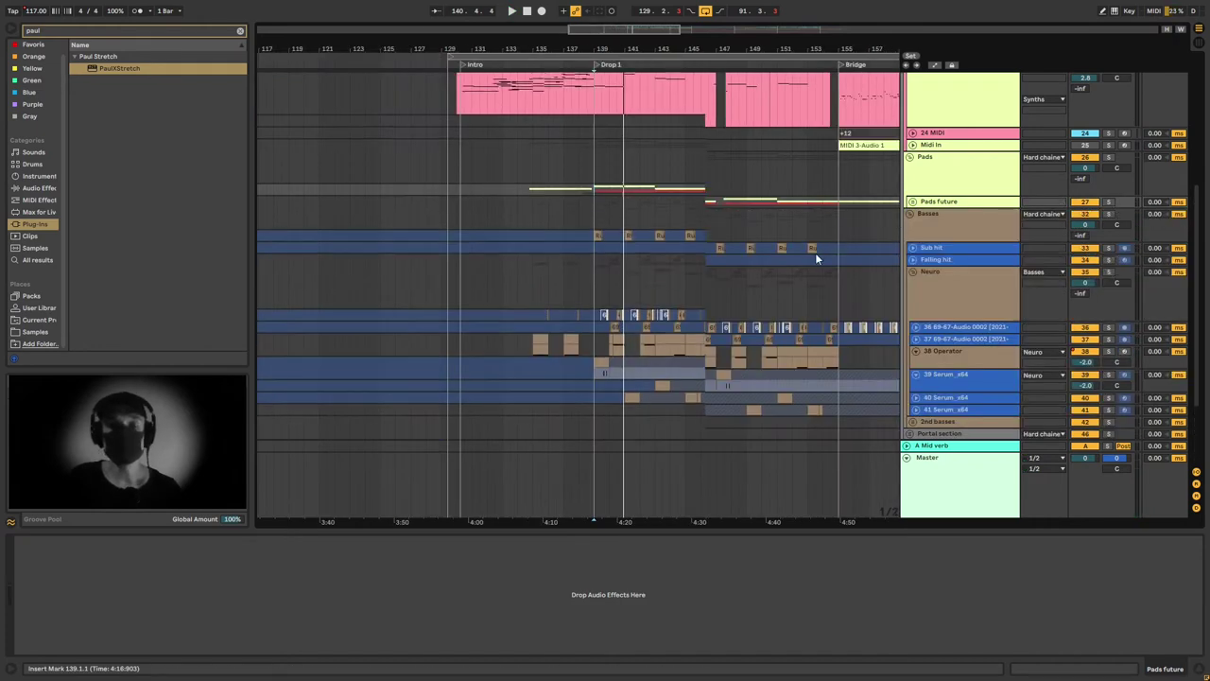
Solo the Basses group and play it from the start of Drop 1.
scroll(841, 249, "up", 1)
scroll(915, 269, "down", 4)
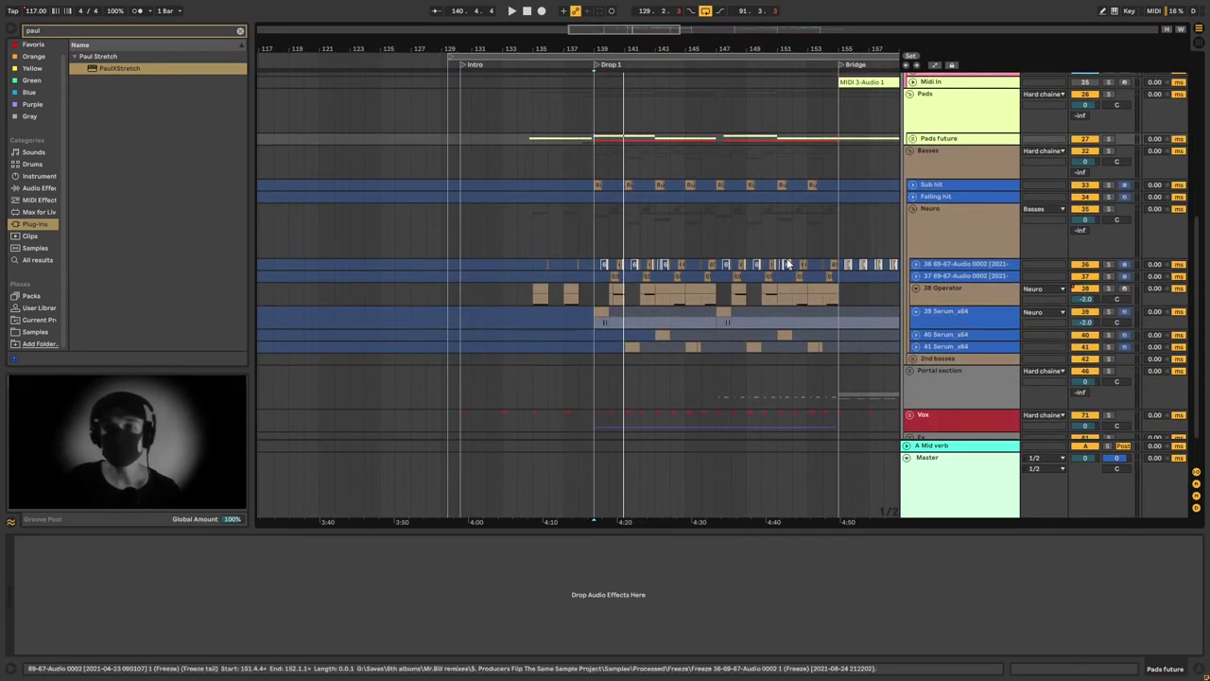
scroll(769, 268, "up", 3, "ctrl")
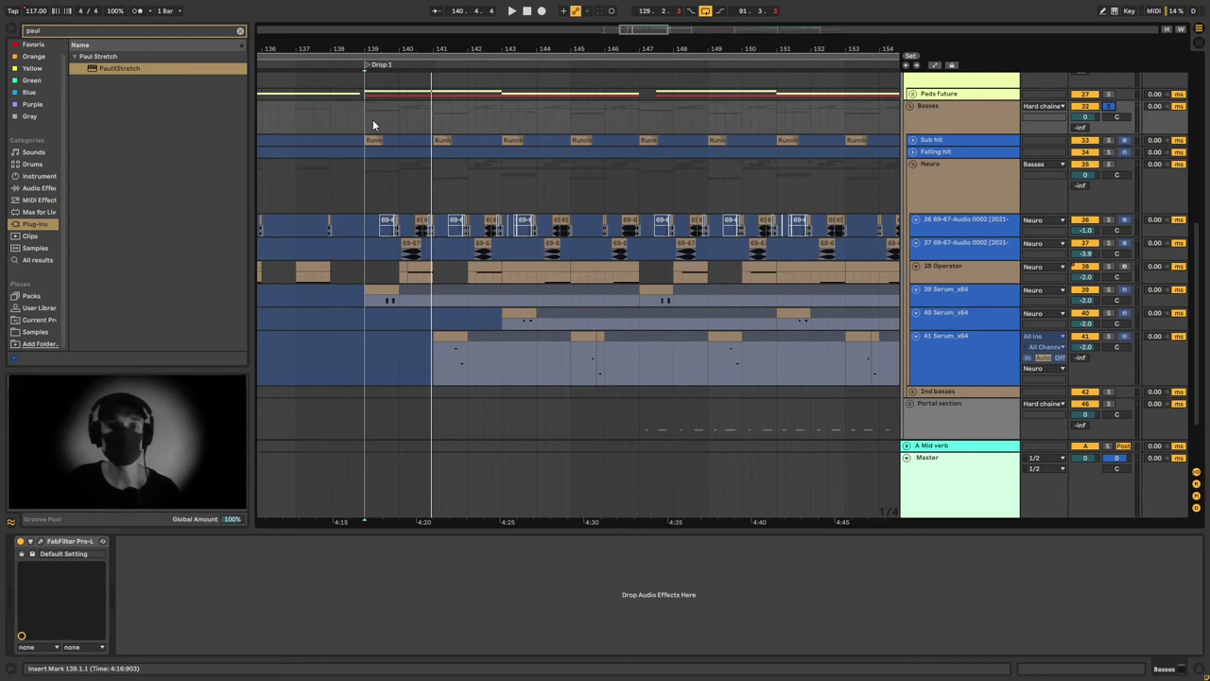
key("space")
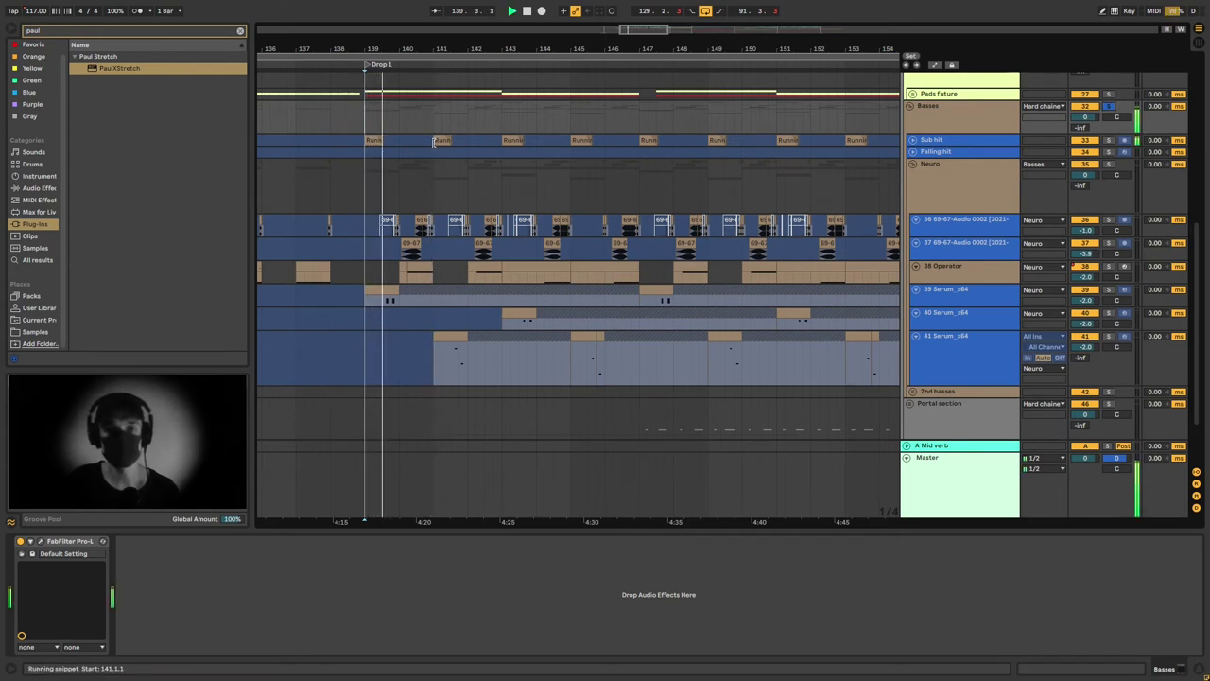
scroll(471, 169, "down", 2)
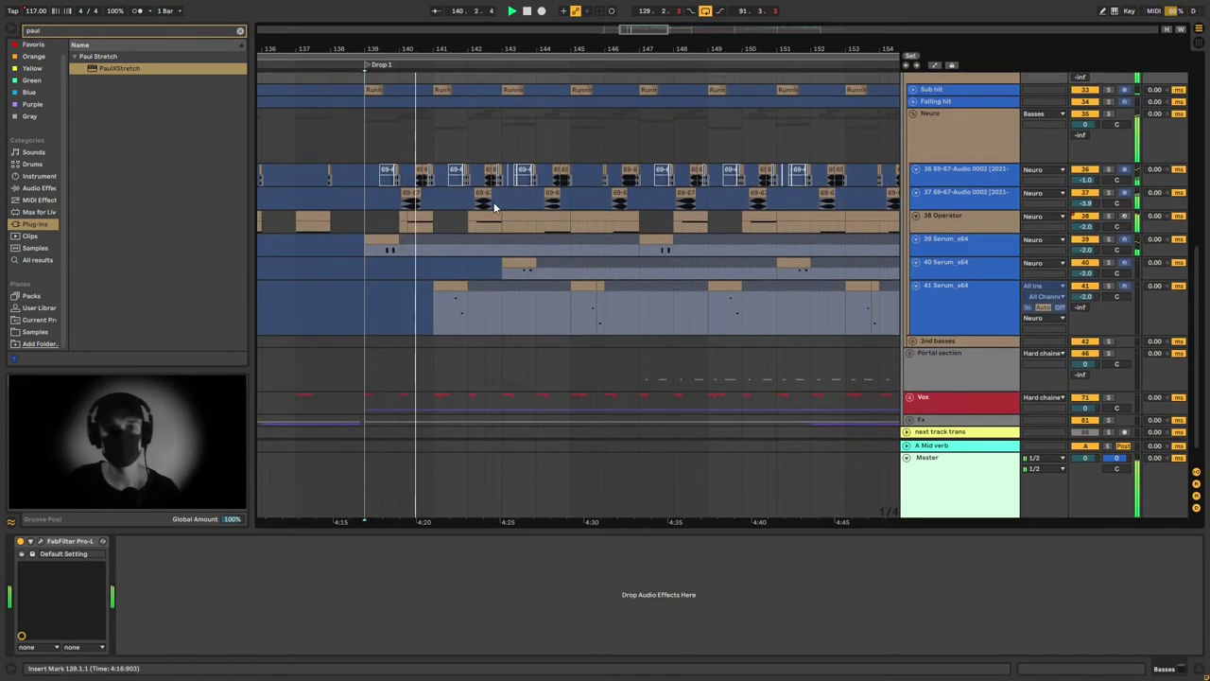
scroll(496, 208, "down", 1)
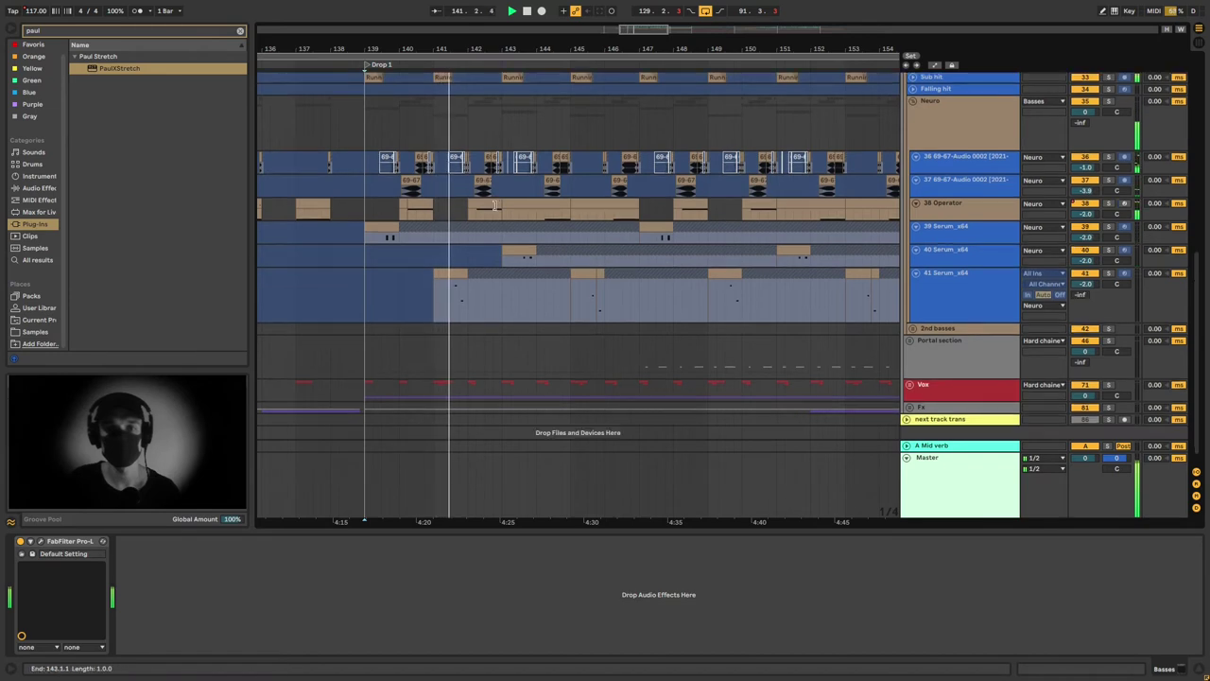
key("space")
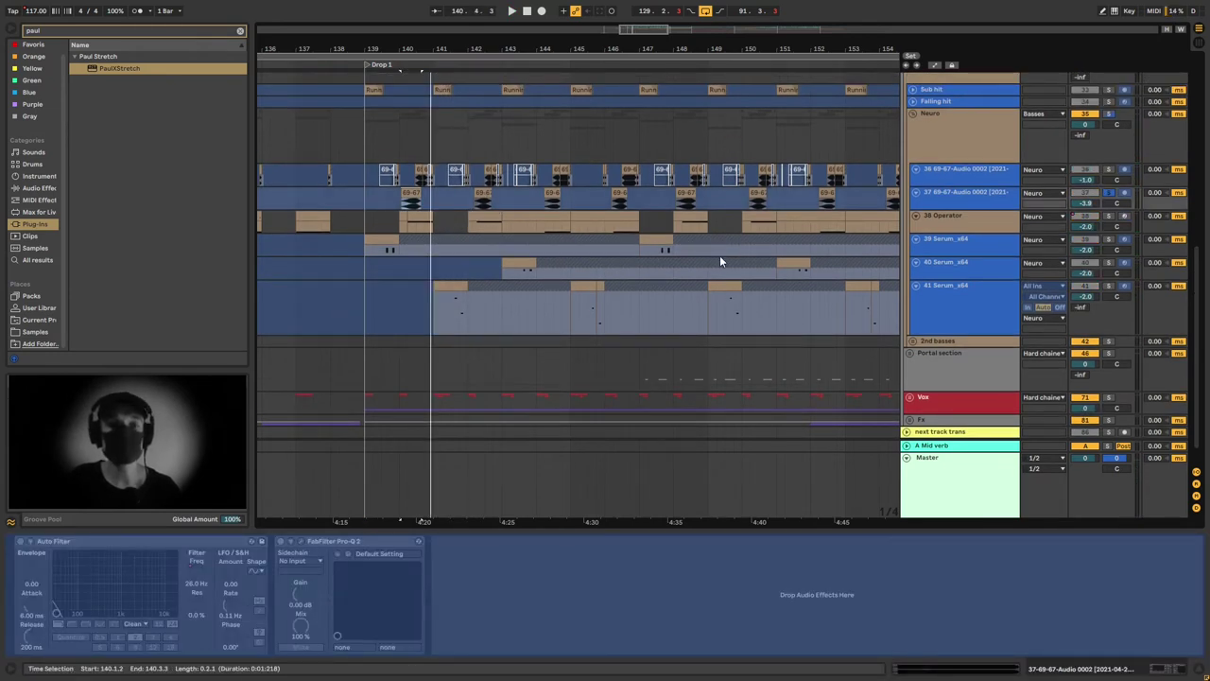
Select the clip at 140.1.2 on the soloed 37 69-67-Audio 0002 track and unfreeze the track.
left_click(420, 226)
left_click(438, 239)
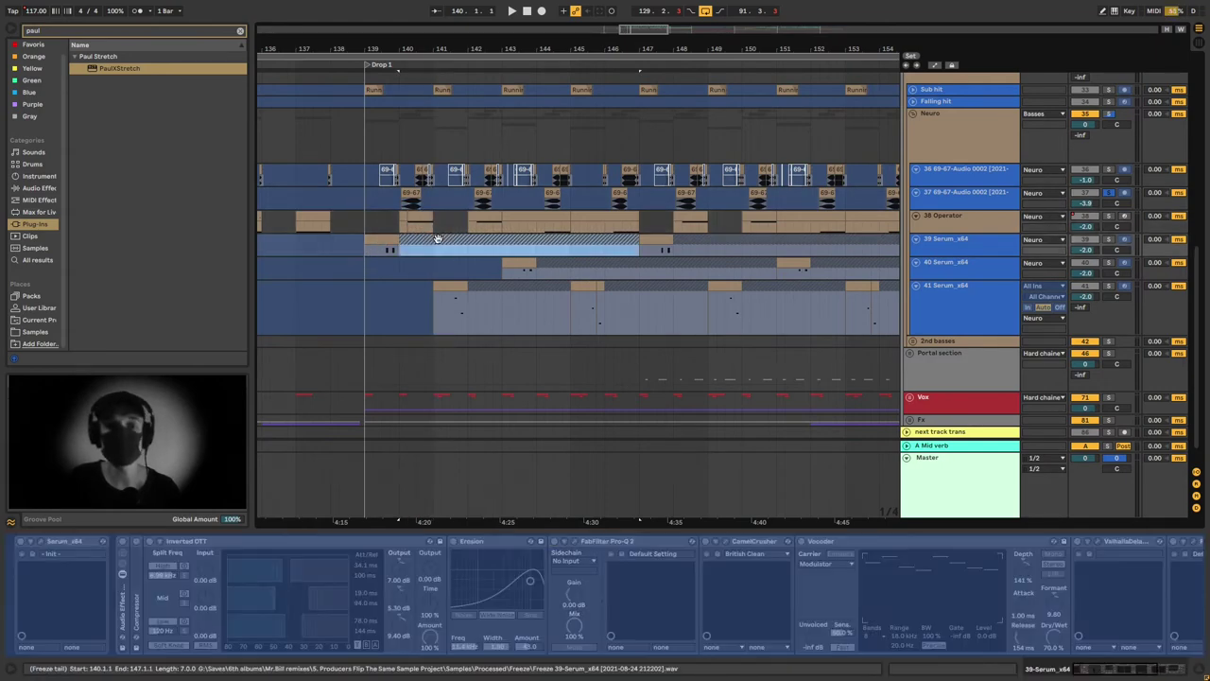
left_click(407, 189)
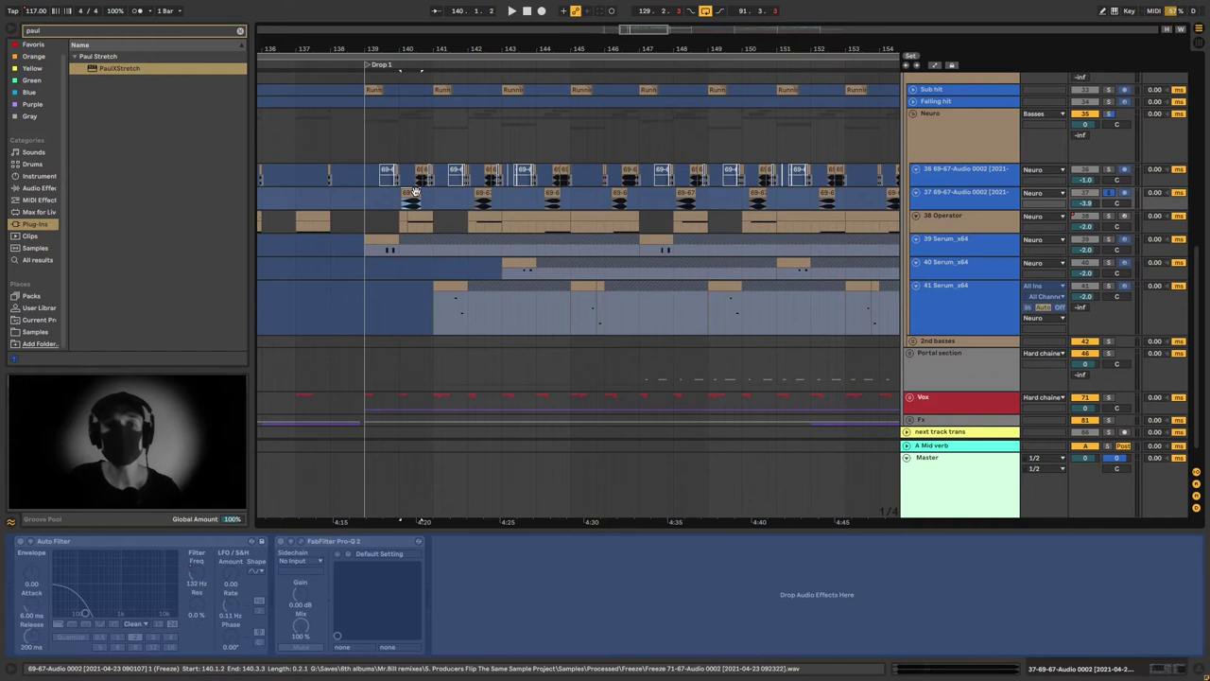
right_click(957, 197)
left_click(1003, 274)
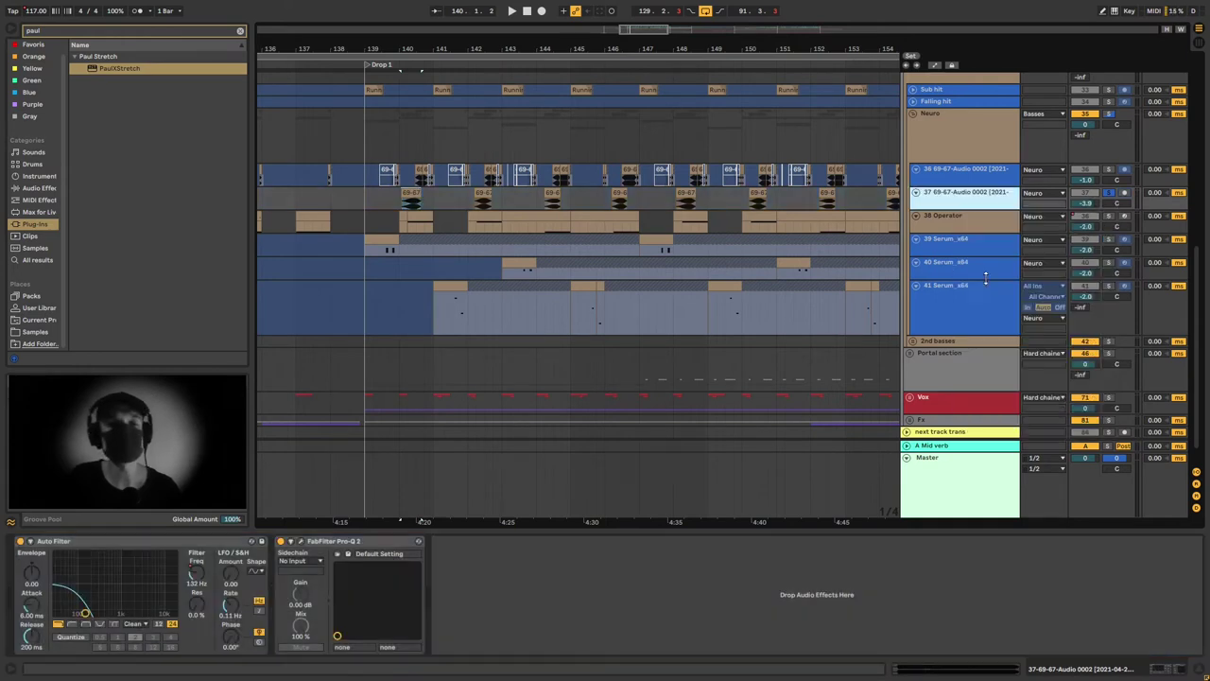
Try extending the clip at 140.1.2 on track 37 to 149.3.4 with Auto Filter off, audition it, and undo the edits.
left_click_drag(419, 193, 733, 193)
left_click(20, 541)
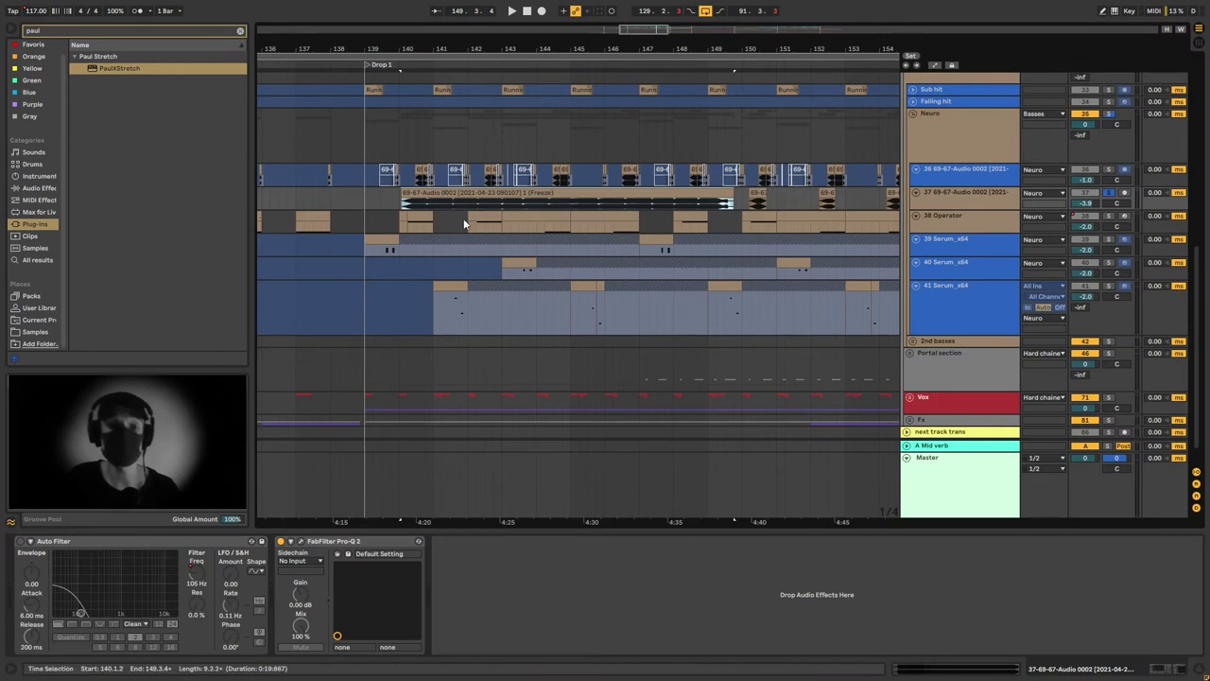
key("space")
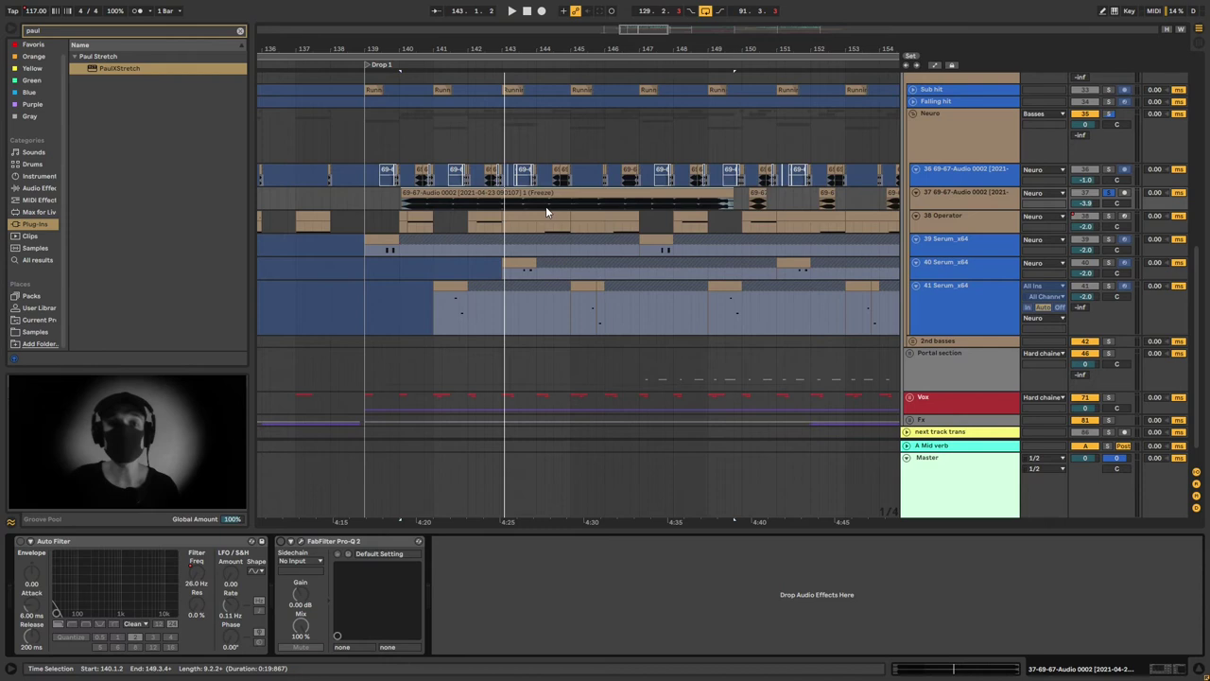
left_click(485, 214)
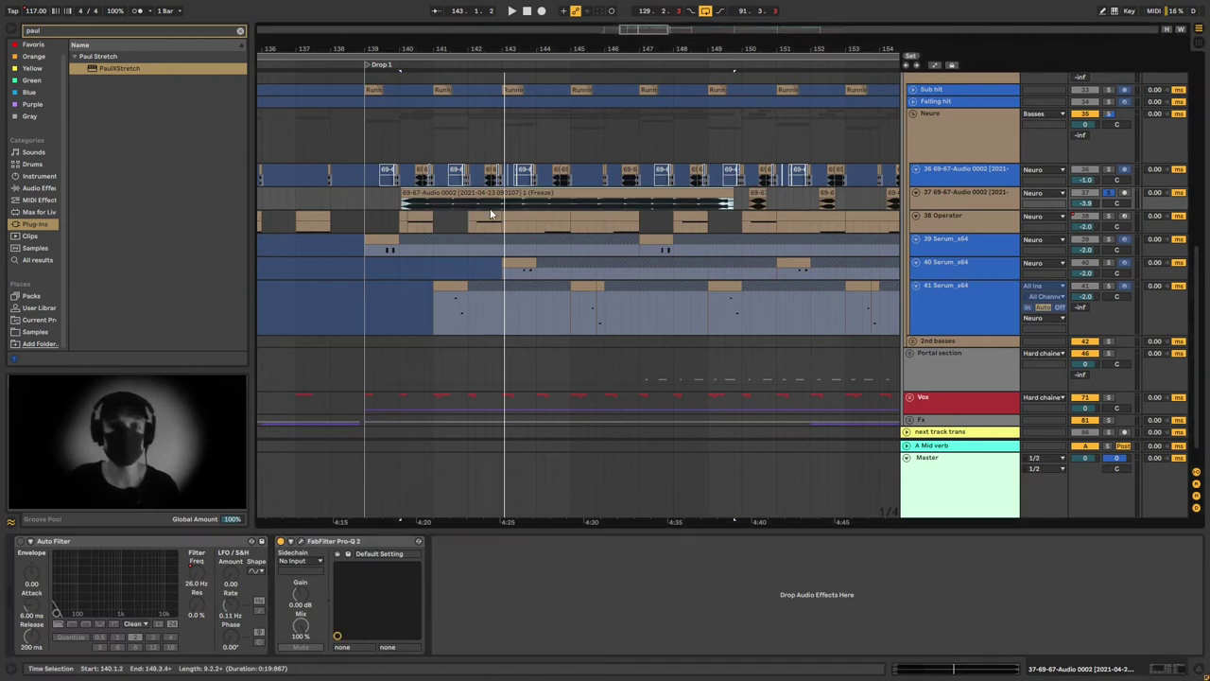
key("ctrl+z")
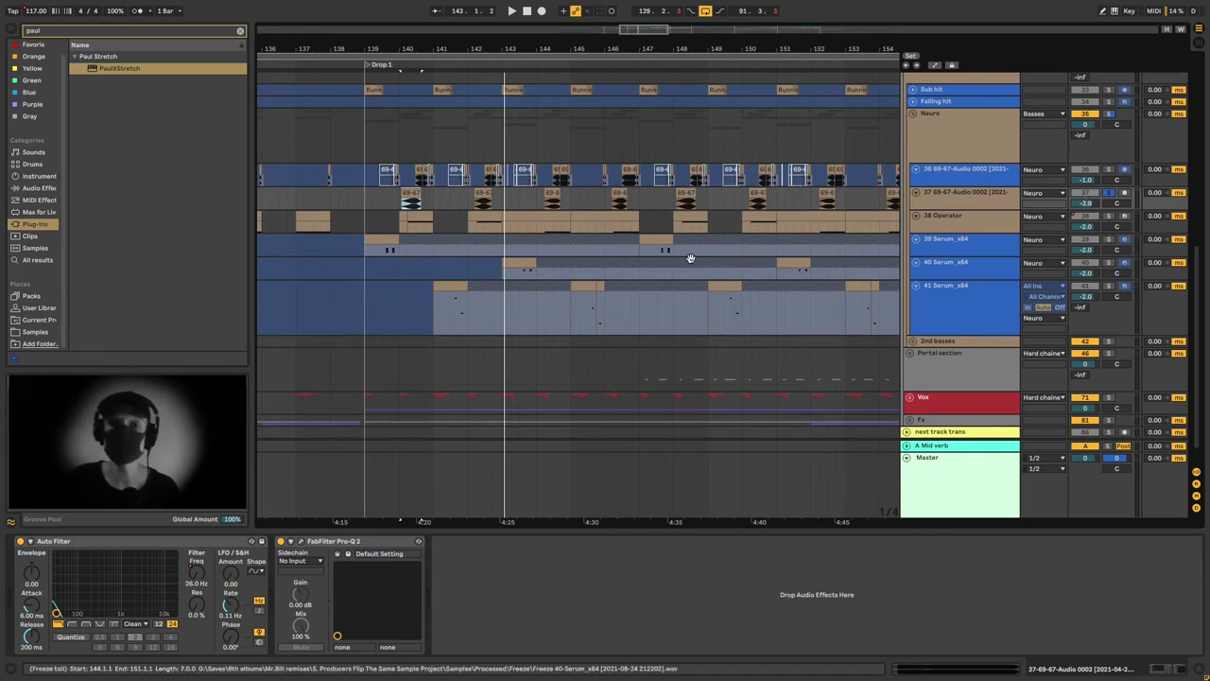
Place the insert marker at the start of the Bridge on the Hard chained group and play the full mix.
key("space")
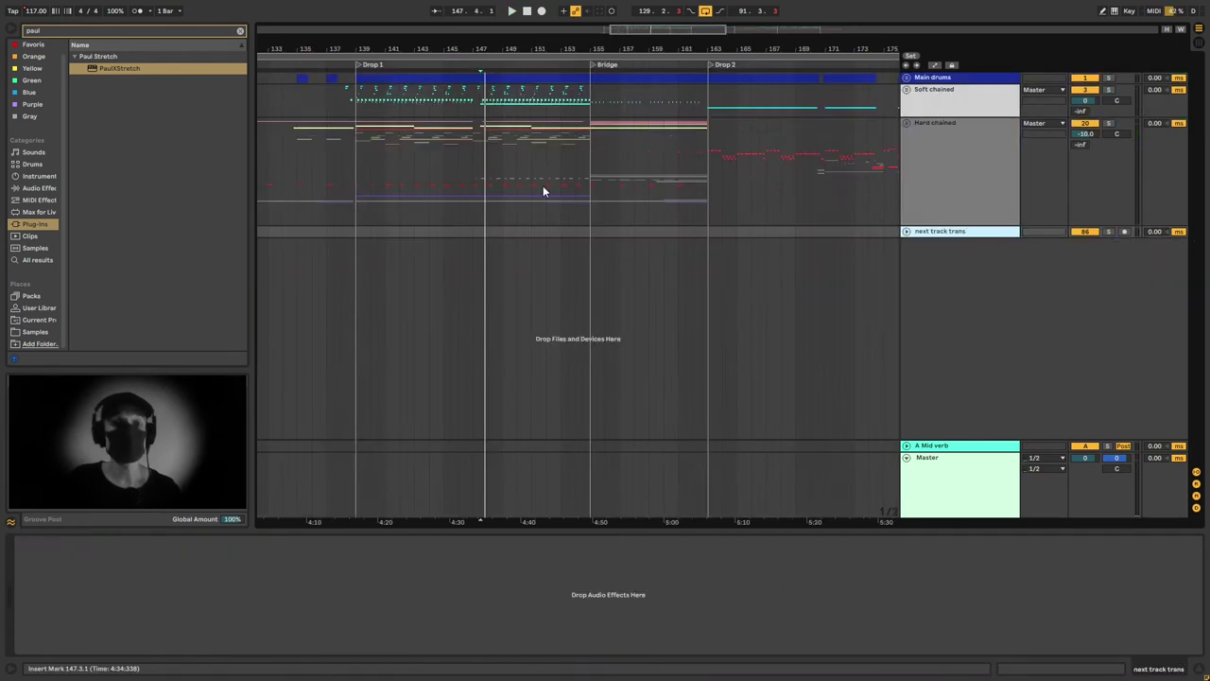
left_click(593, 149)
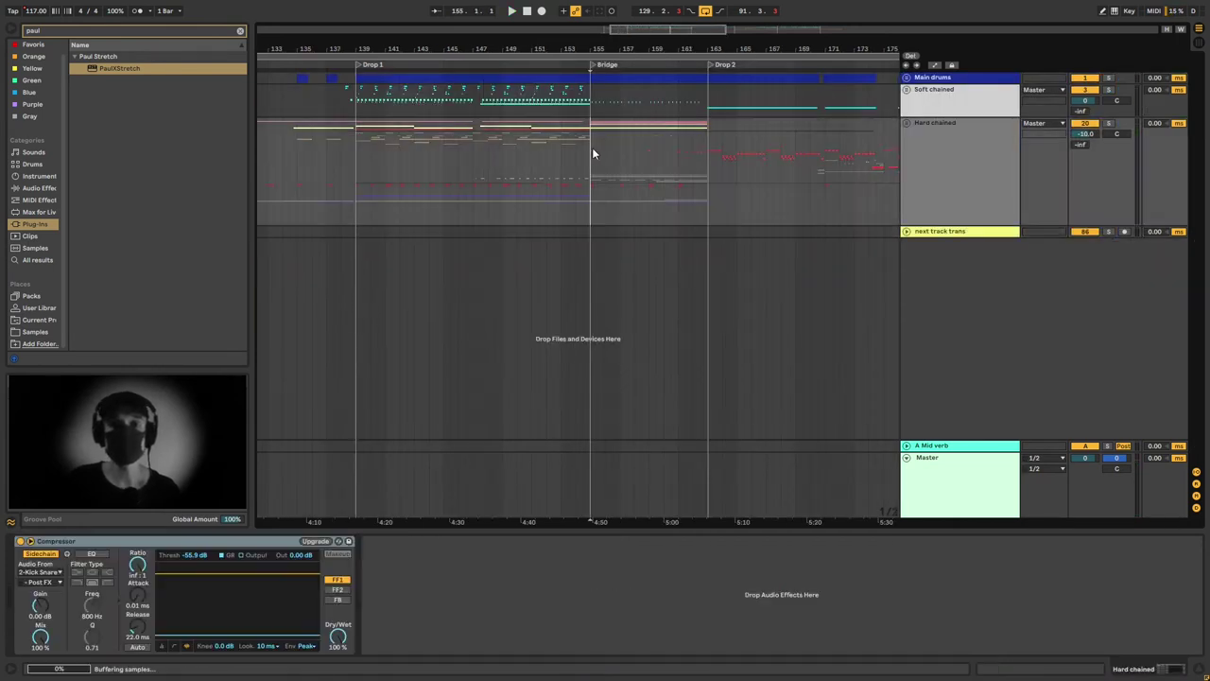
left_click_drag(681, 27, 681, 33)
key("space")
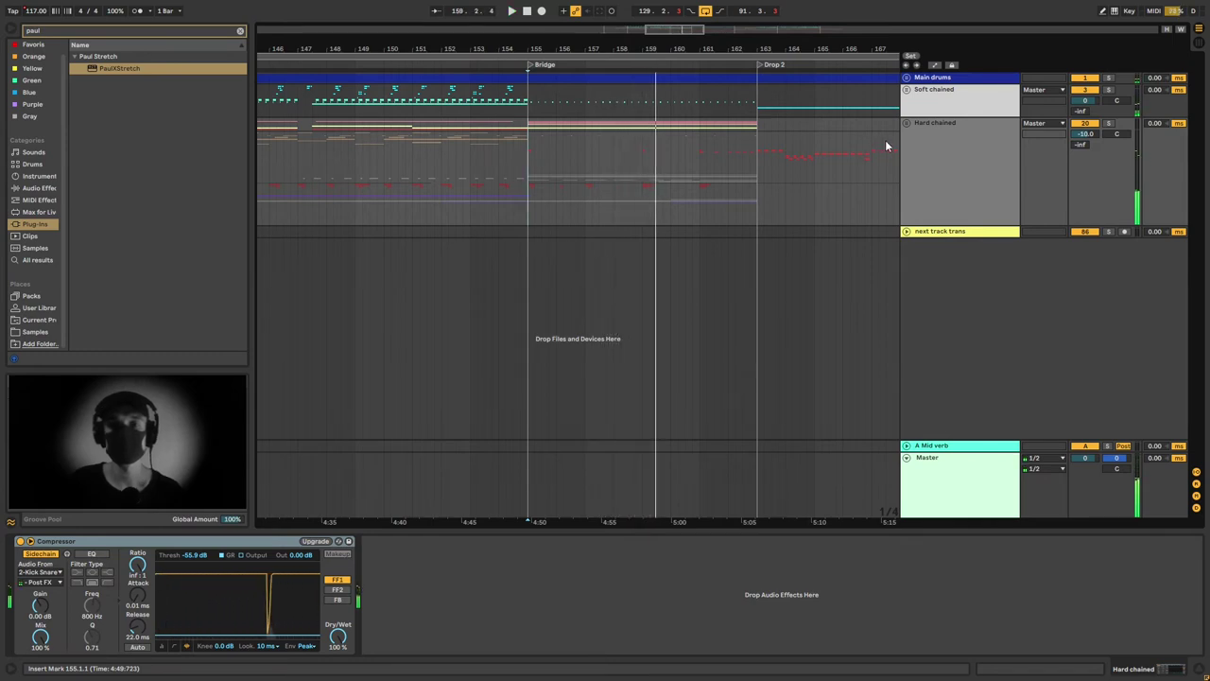
Expand the Hard chained group and solo the Main Vox Chords track that holds the Bridge's 67-MIDI 6 clip.
left_click(908, 126)
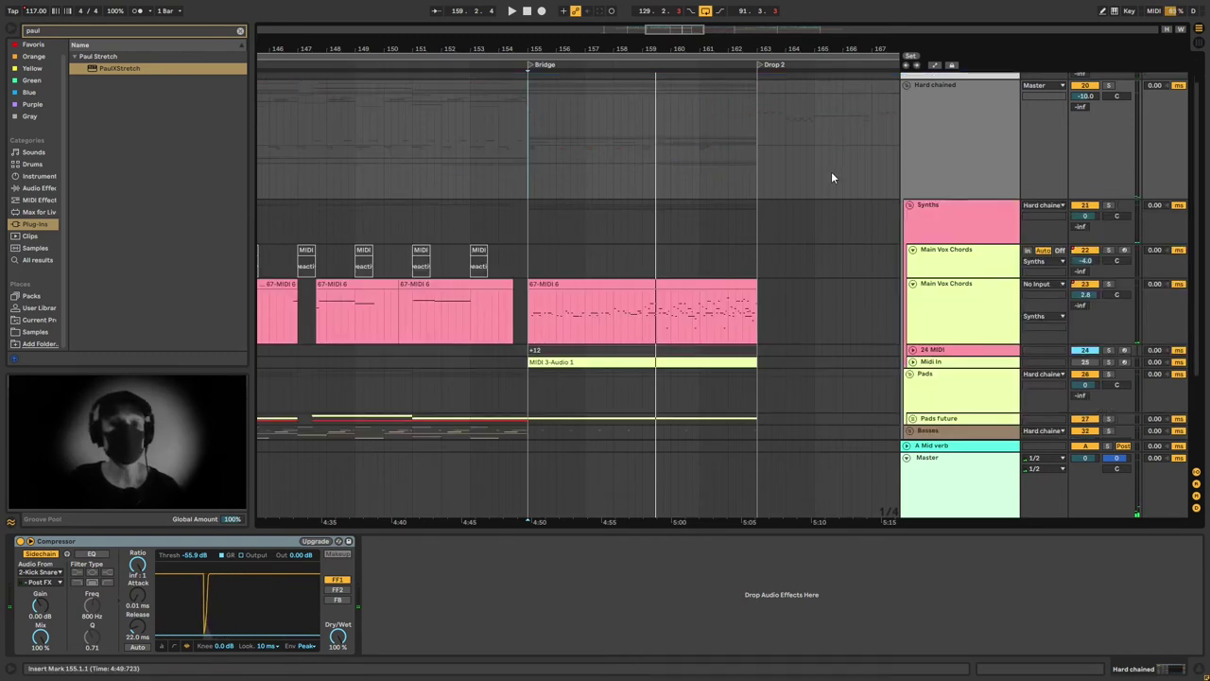
scroll(833, 176, "down", 2)
left_click(1095, 216)
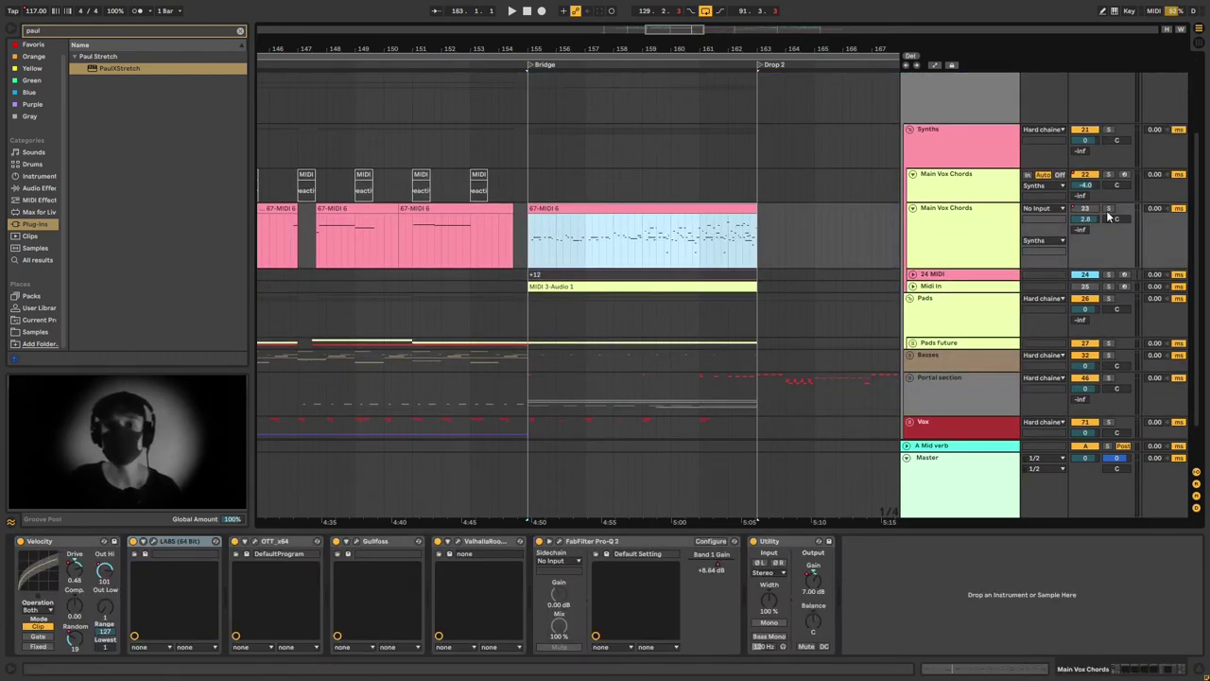
Unfold the Midi In track and play the soloed Main Vox Chords part from 159.4.1.
scroll(894, 259, "down", 2)
left_click(912, 236)
left_click(664, 189)
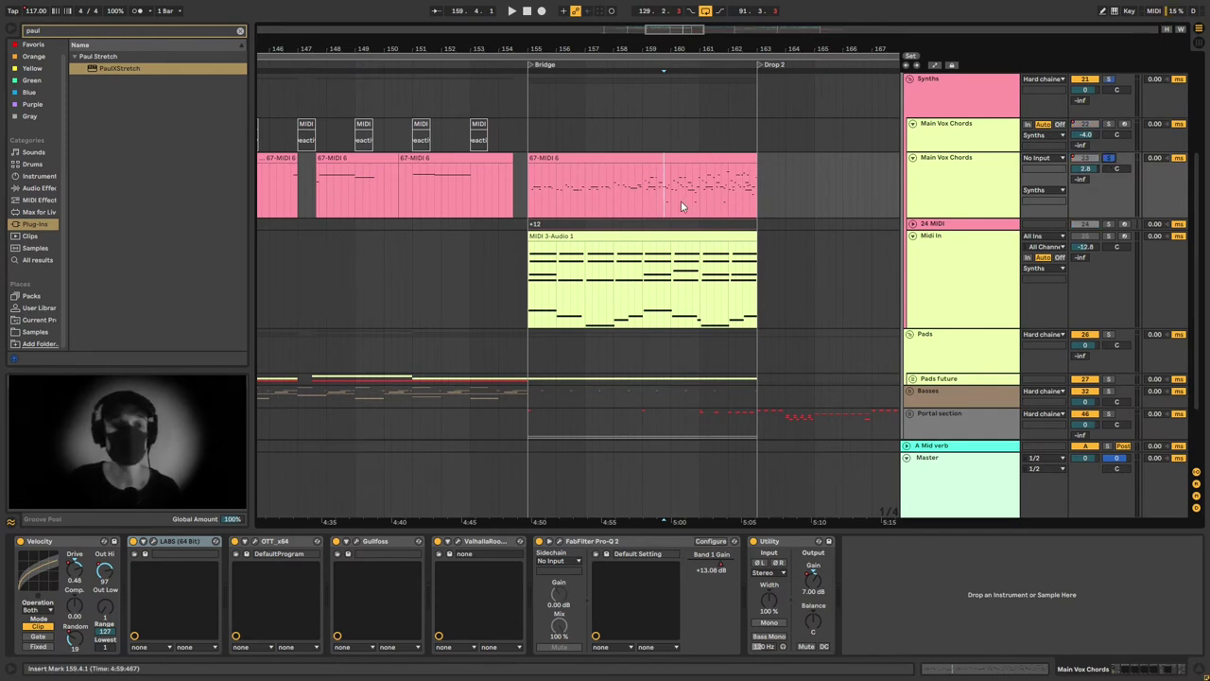
key("space")
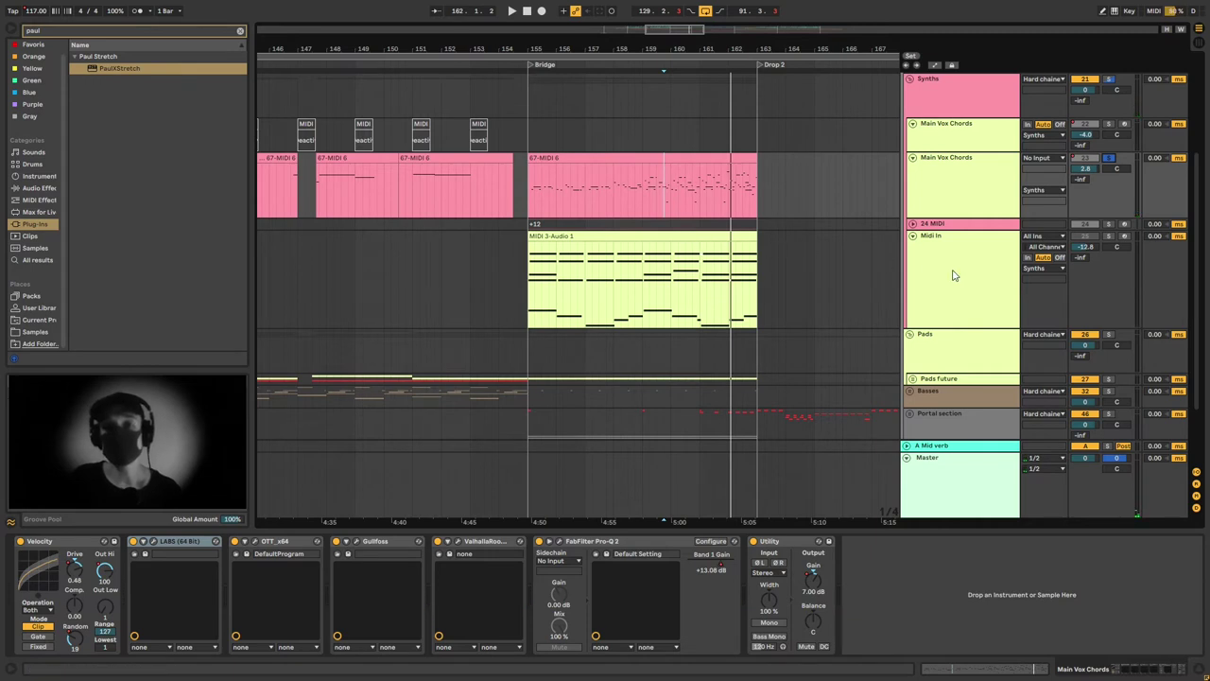
Turn on Midivolve on the Midi In track, solo the track and select its MIDI 3-Audio 1 clip in the Bridge.
left_click(633, 263)
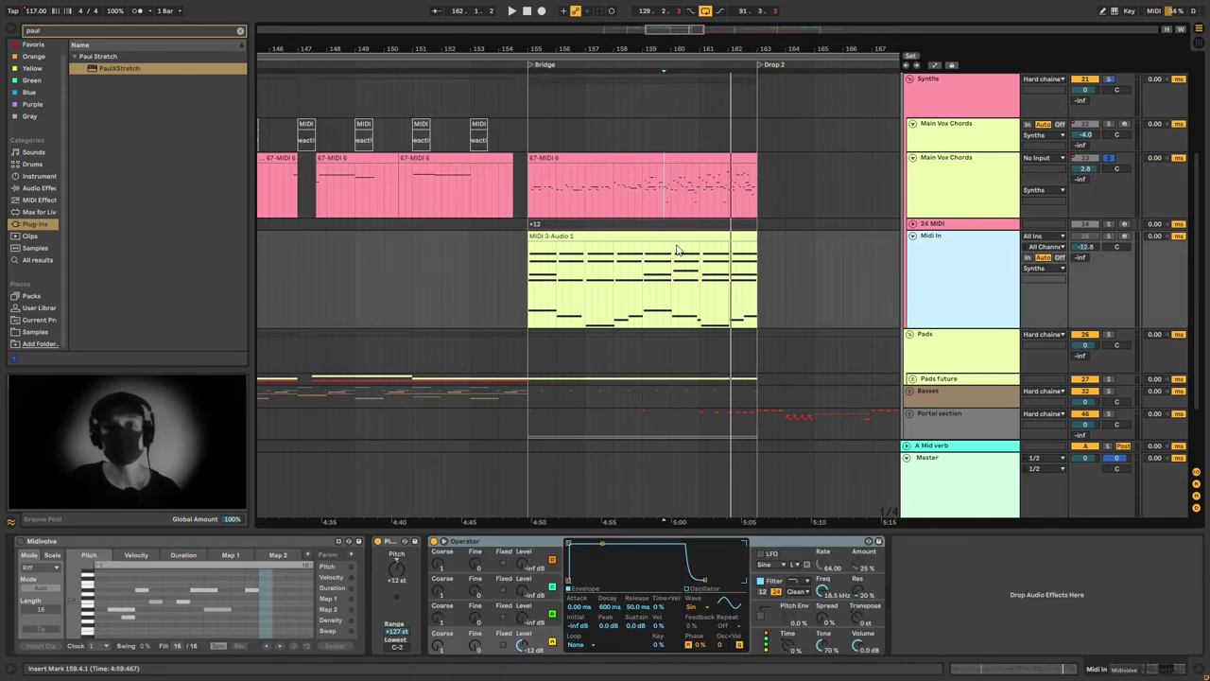
left_click(20, 541)
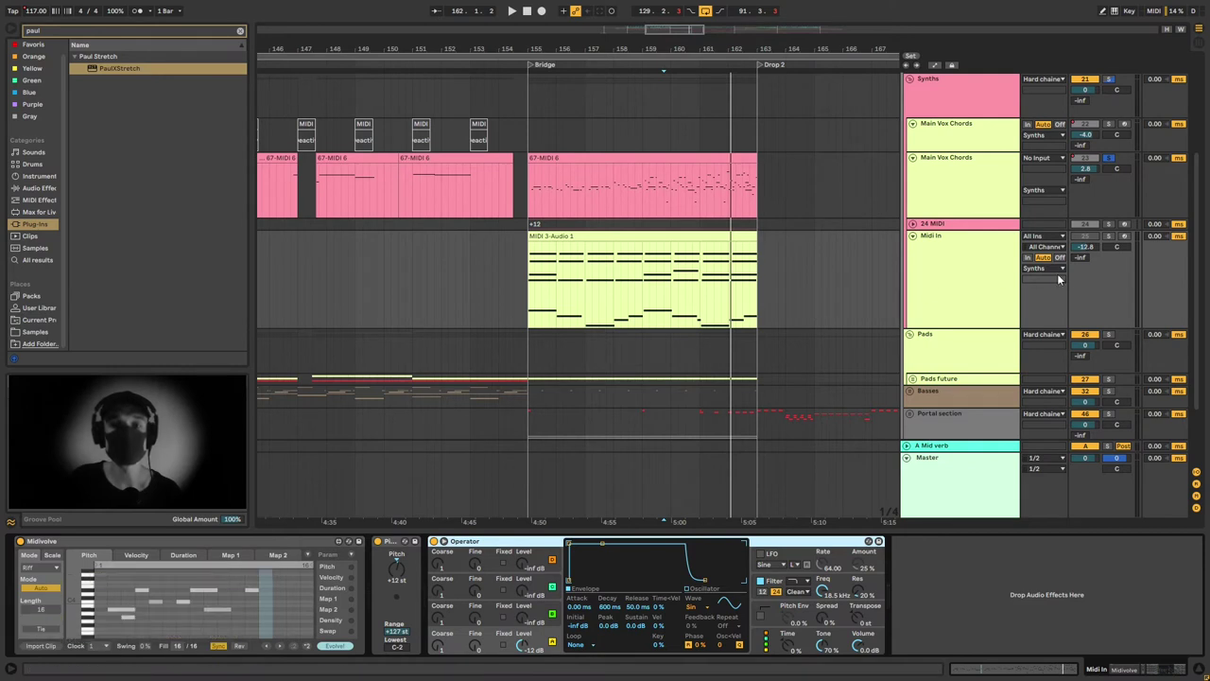
left_click(586, 236)
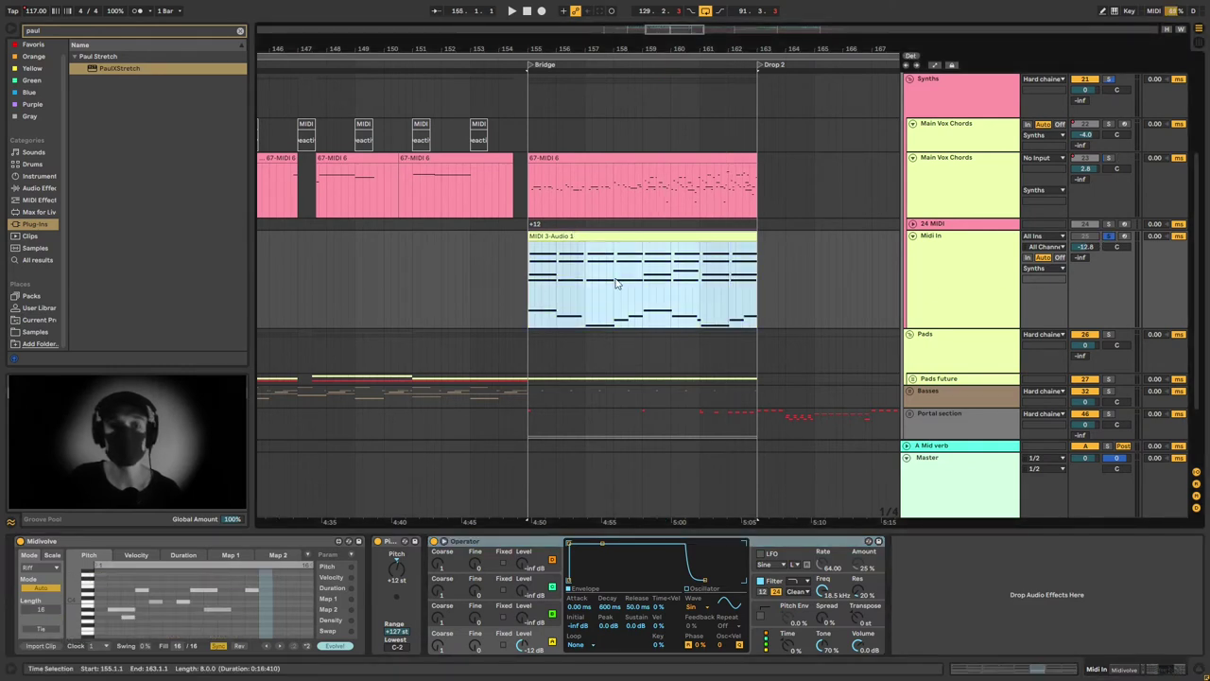
Examine Midivolve's mode and scale settings, and play the soloed Midi In clip from 155.1.1.
left_click(44, 568)
left_click(28, 587)
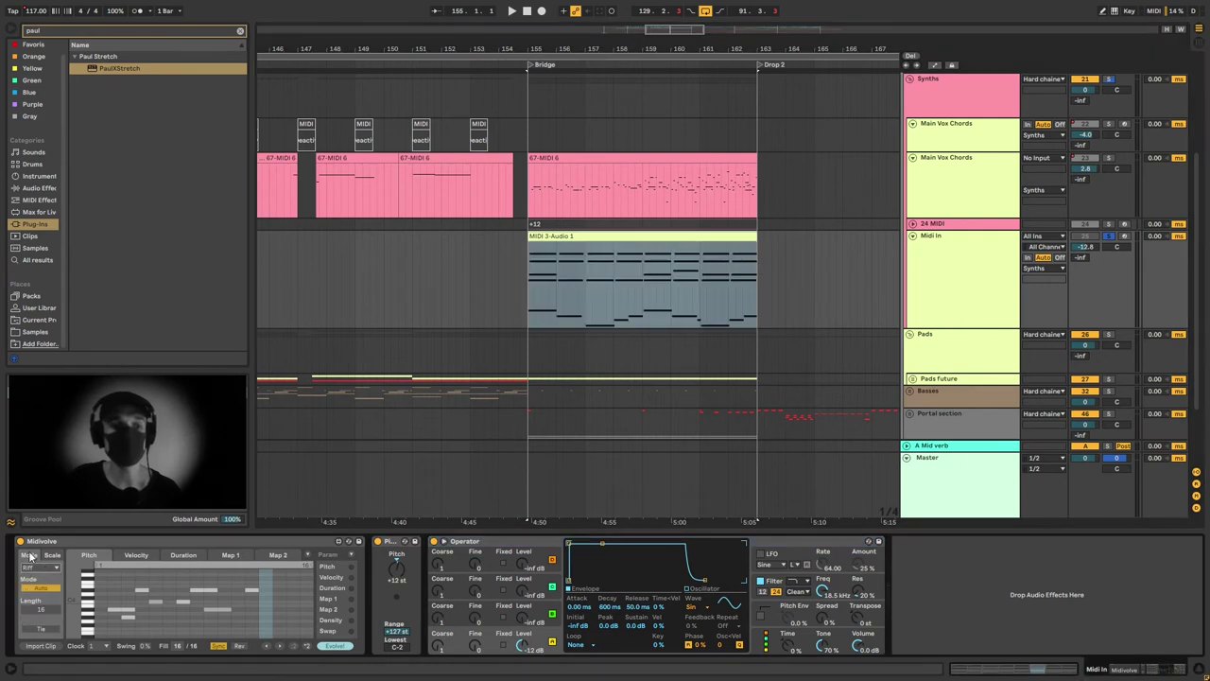
left_click(53, 555)
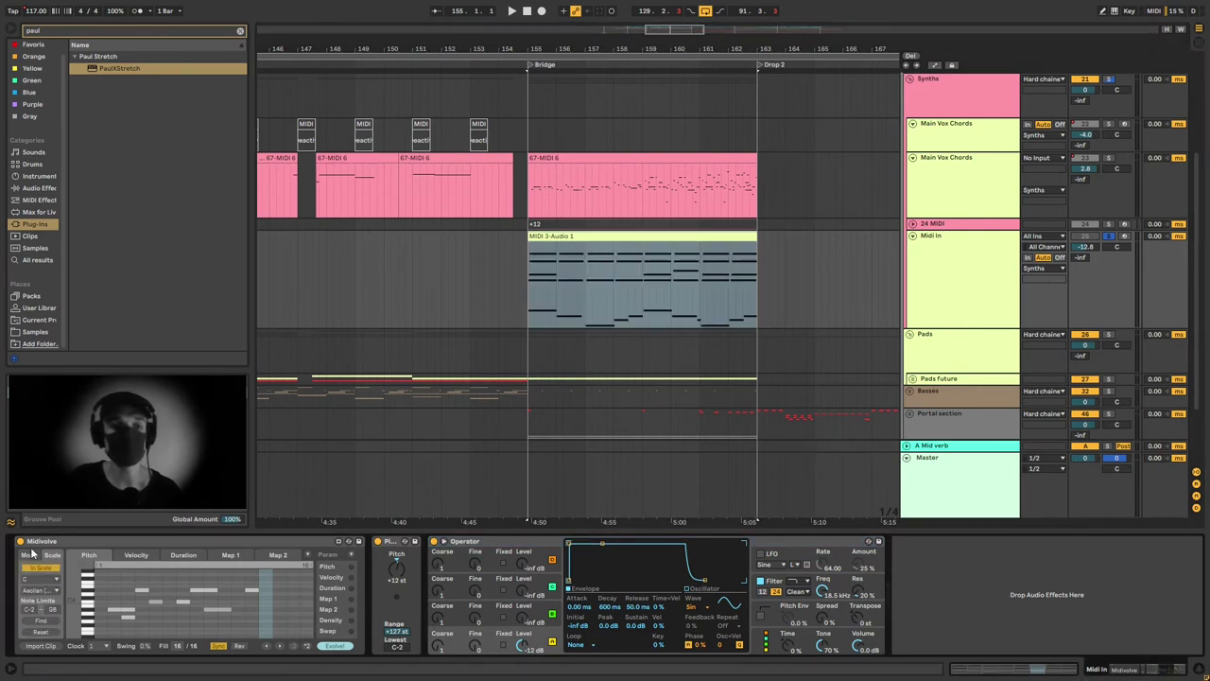
left_click(29, 555)
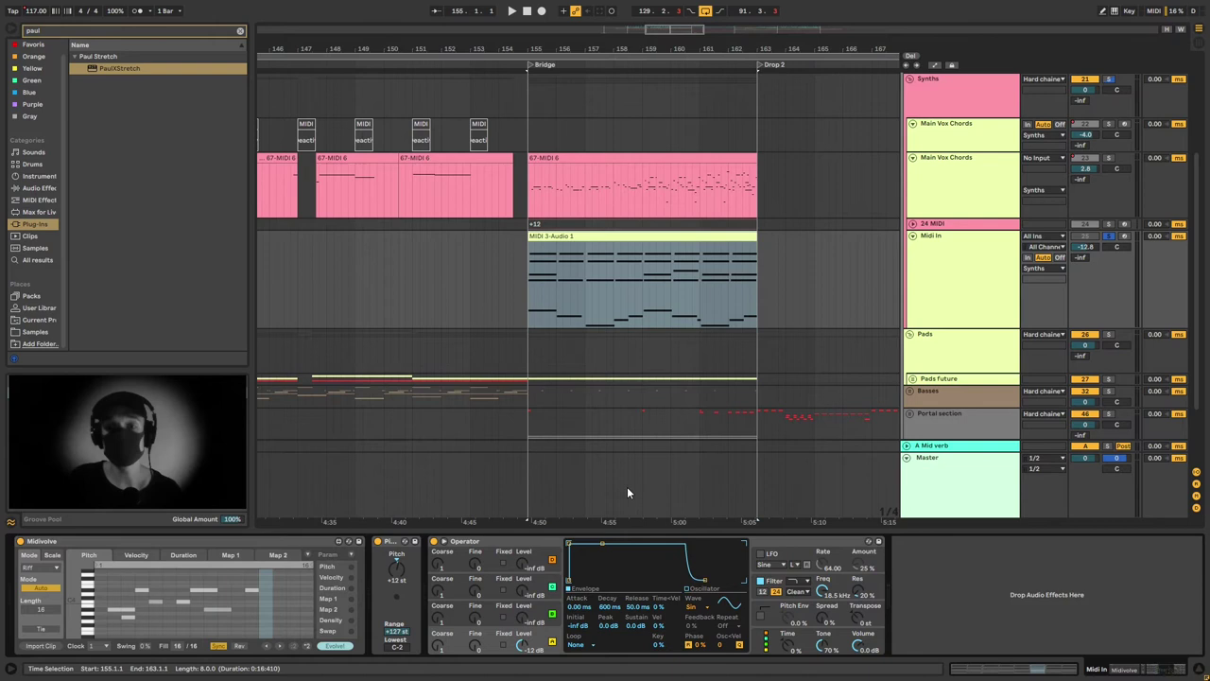
key("space")
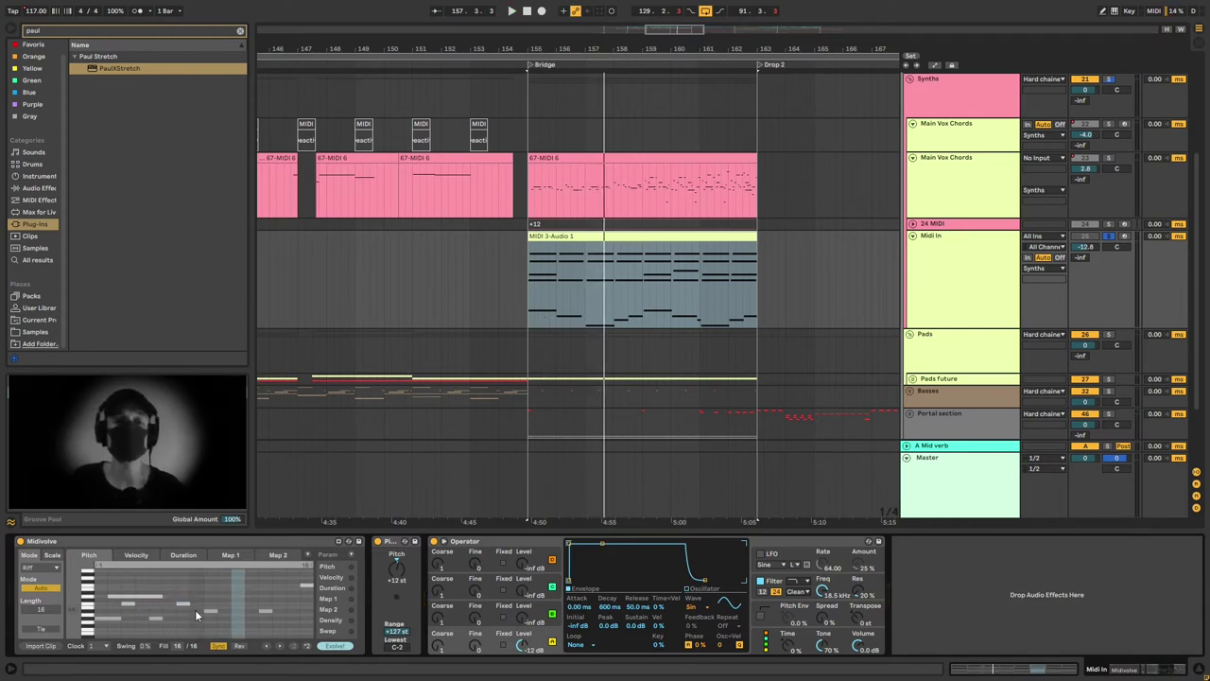
Unfold the 24 MIDI track and open its +12 clip to examine the recorded notes.
left_click(913, 225)
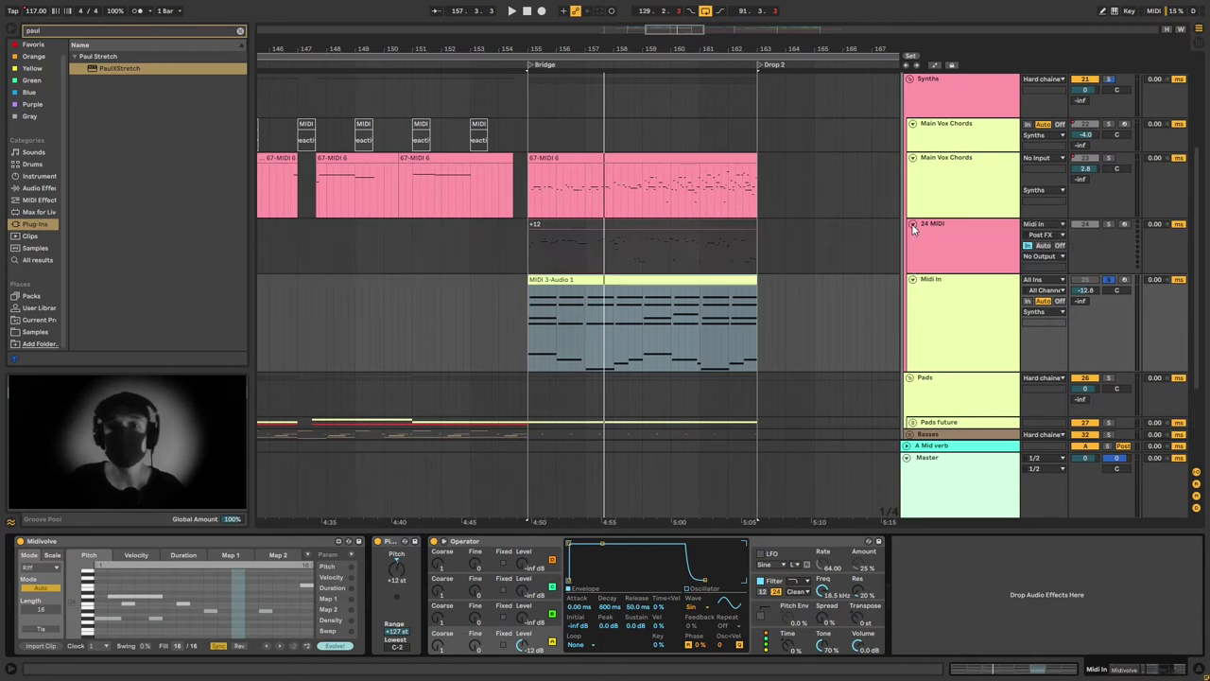
left_click(618, 227)
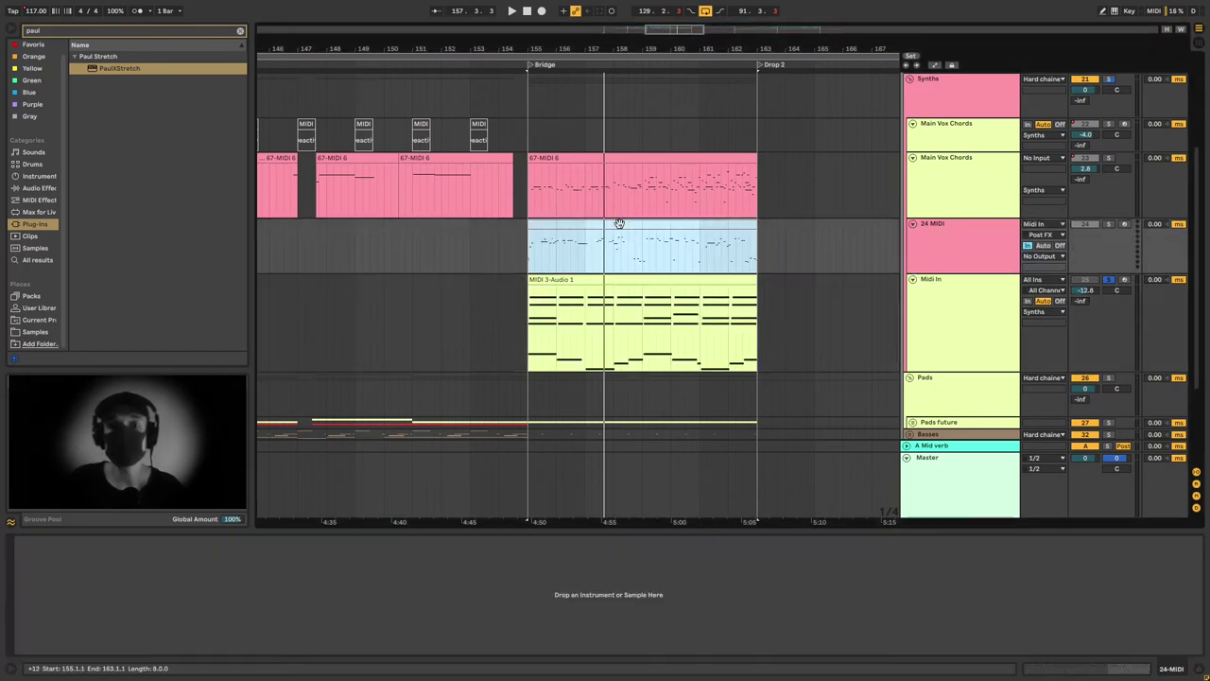
left_click(1103, 668)
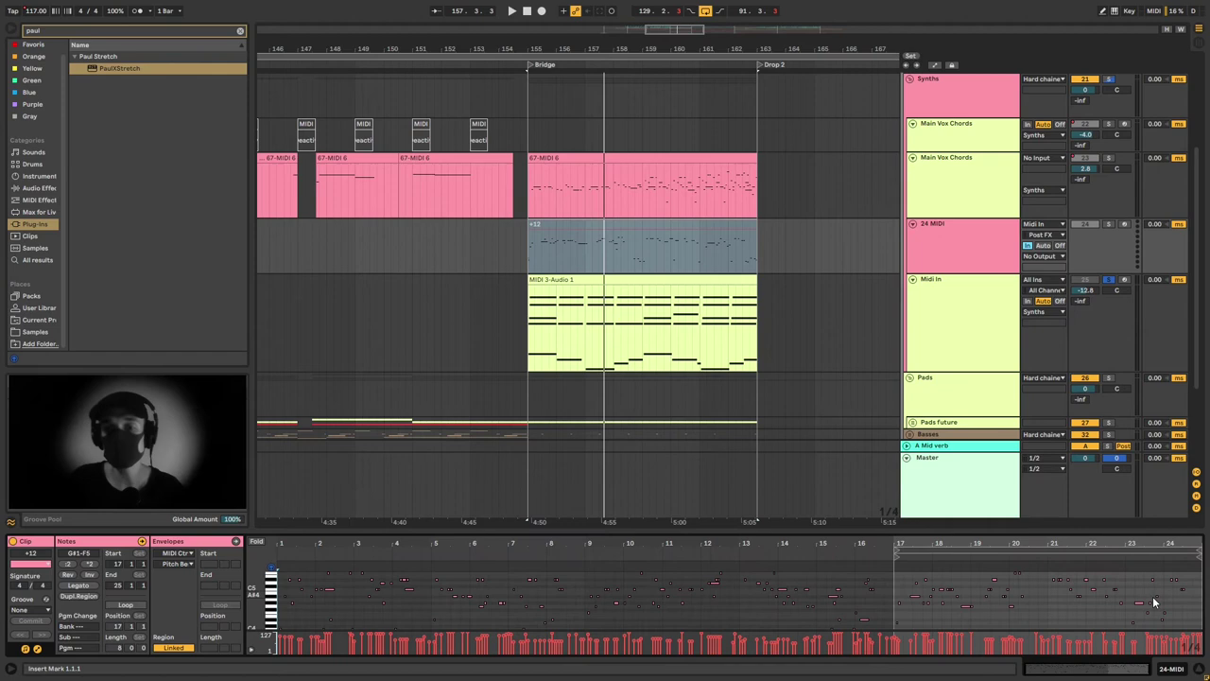
left_click_drag(1134, 572, 284, 636)
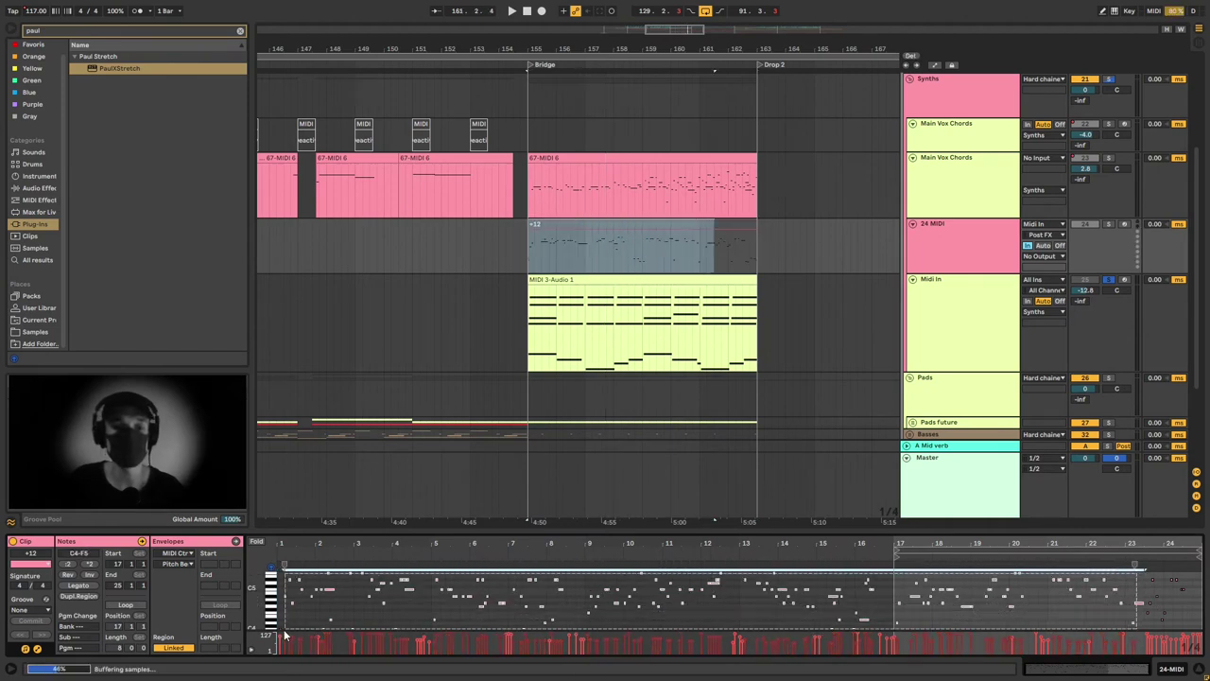
left_click(481, 625)
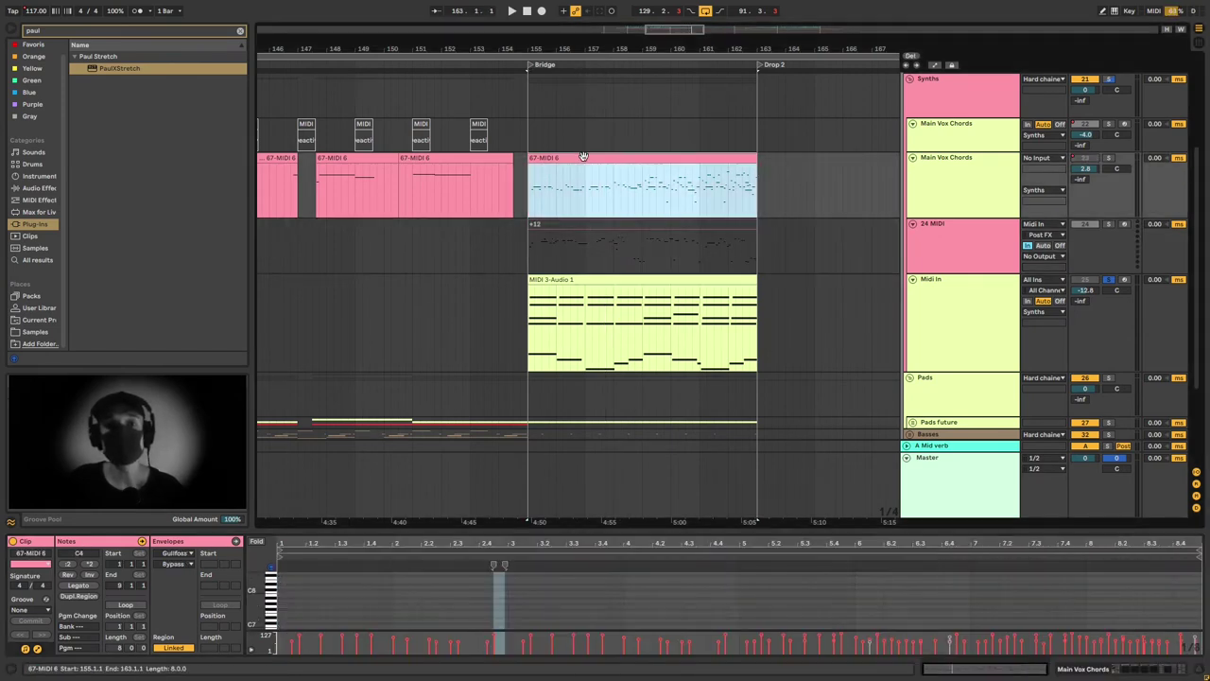
Open the Bridge's 67-MIDI 6 clip on Main Vox Chords and examine its note pattern.
left_click(586, 185)
left_click(547, 539)
scroll(584, 595, "down", 6)
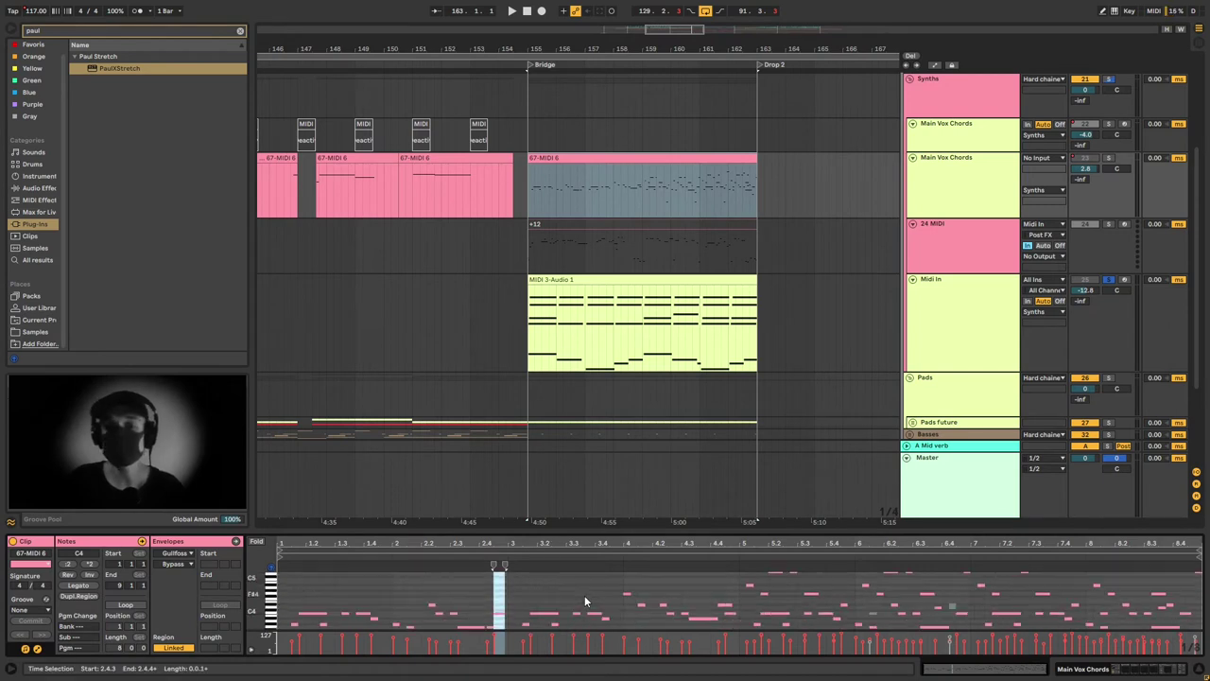
left_click(597, 196)
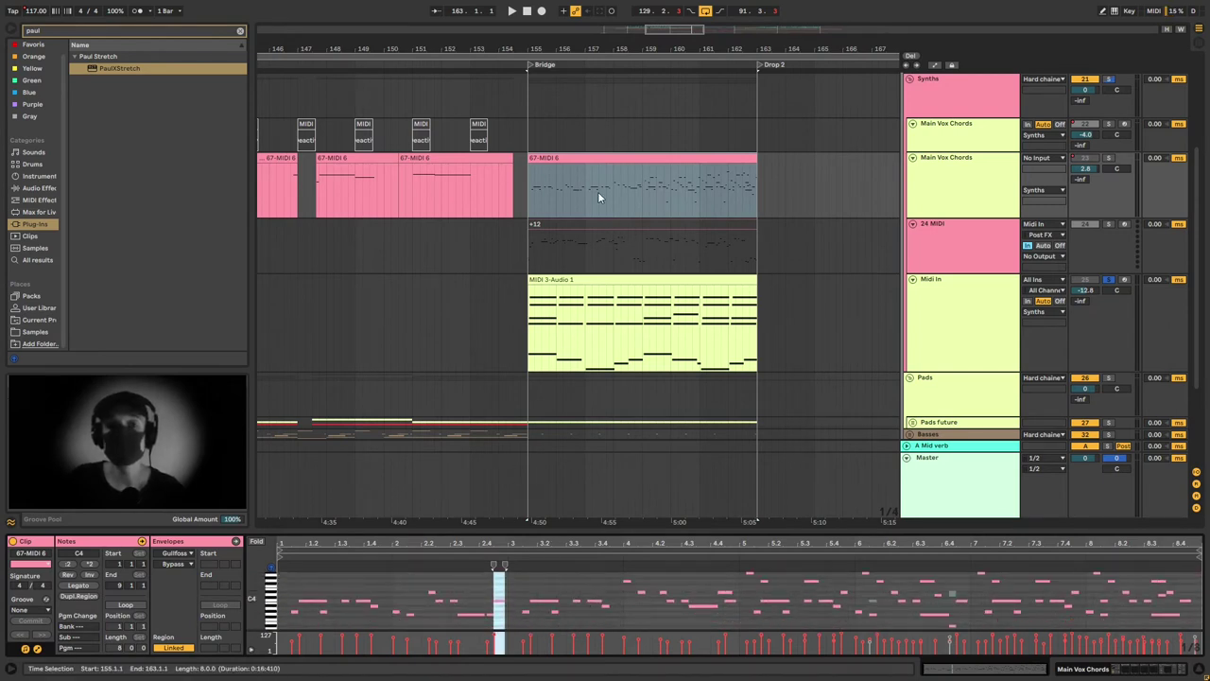
Select the Bridge's 67-MIDI 6 clip on Main Vox Chords and take the Midi In track out of solo.
left_click_drag(529, 184, 757, 196)
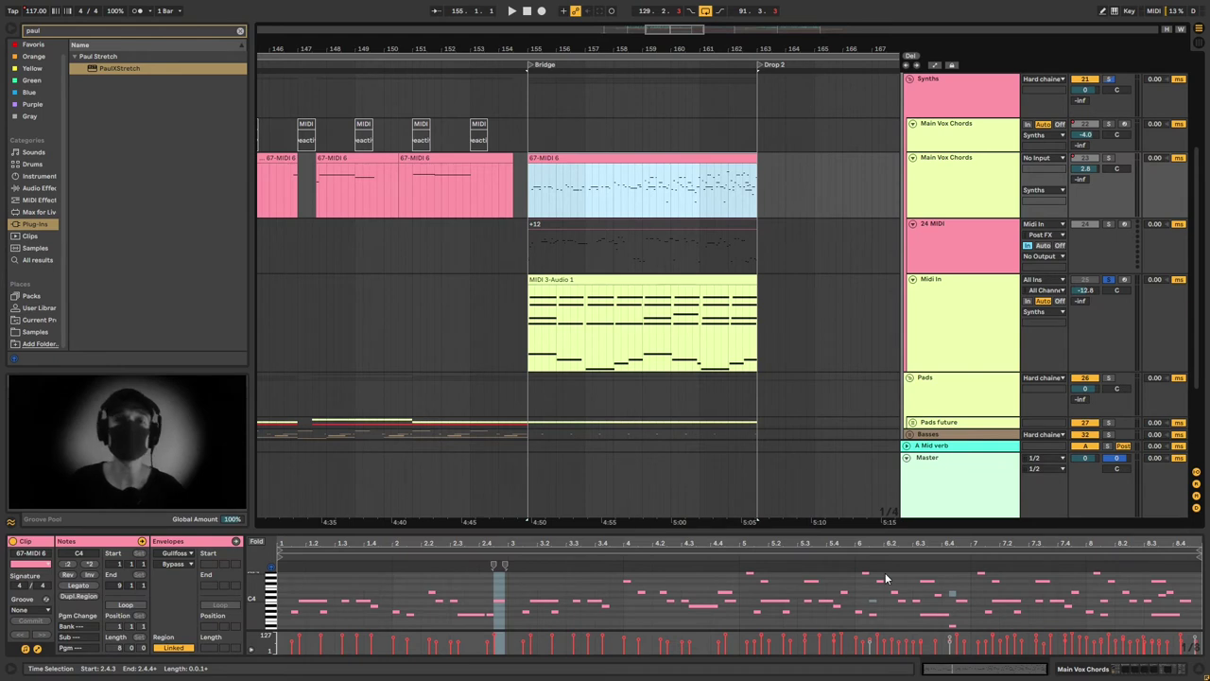
left_click(1112, 282)
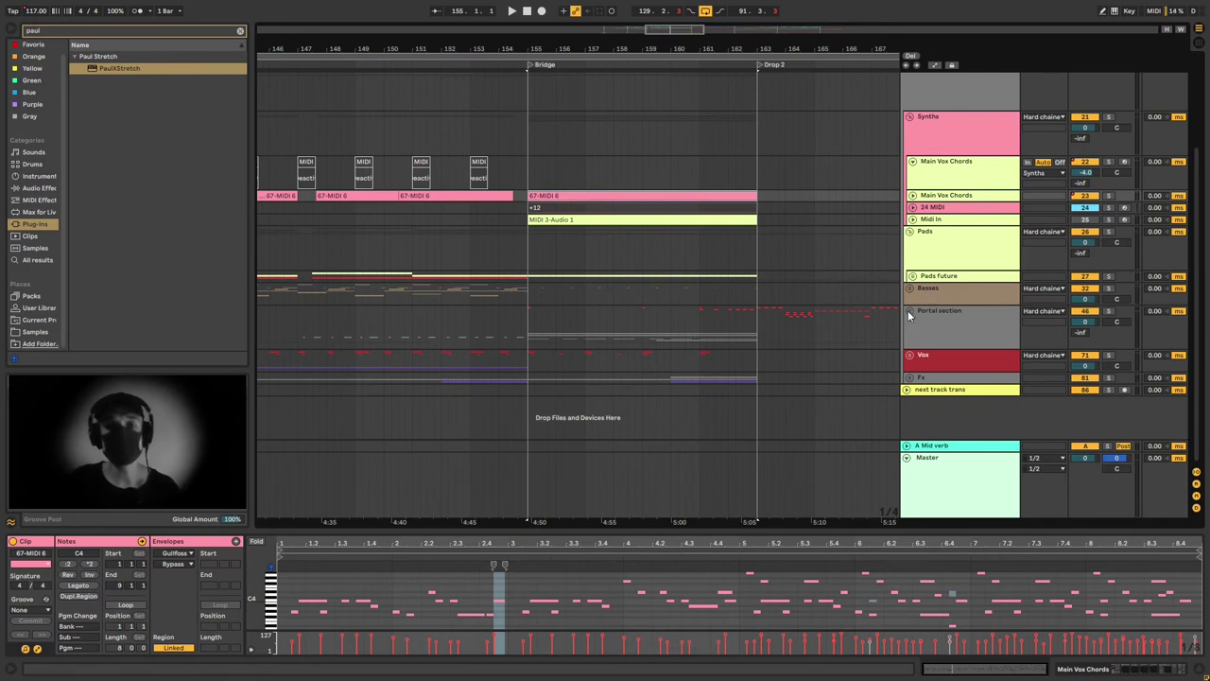
Unfold the Portal section group, solo it and play the Bridge from 155.1.1.
left_click(908, 311)
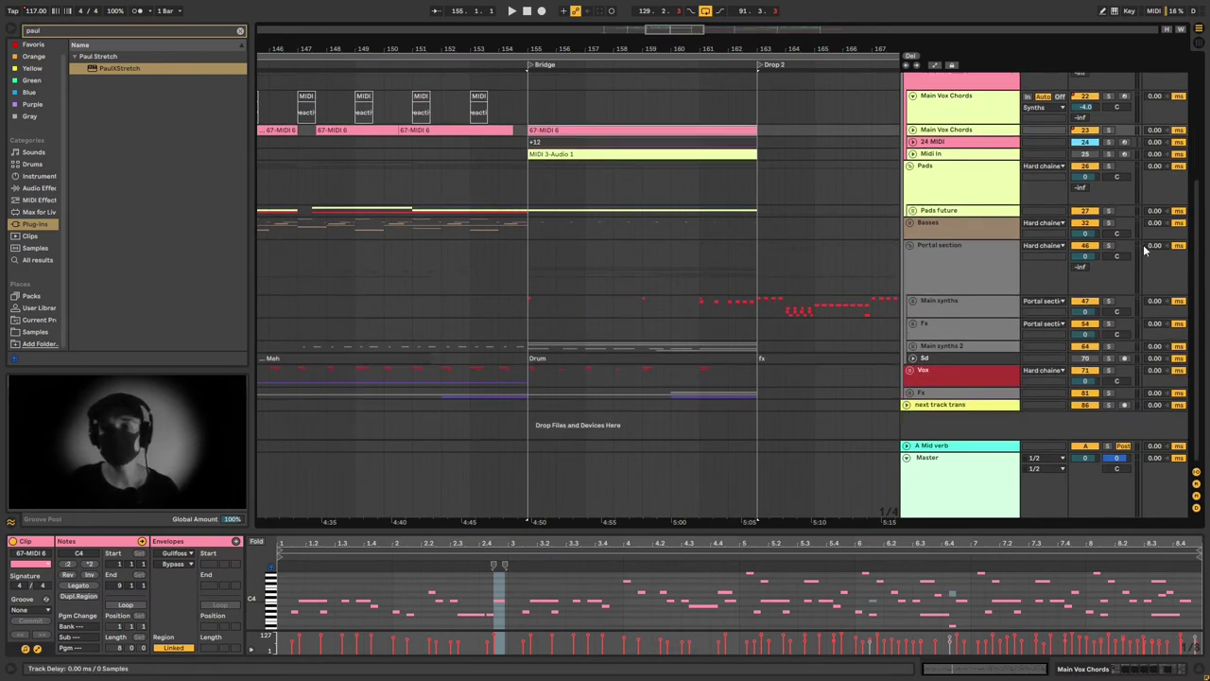
left_click(1110, 246)
left_click(529, 260)
key("space")
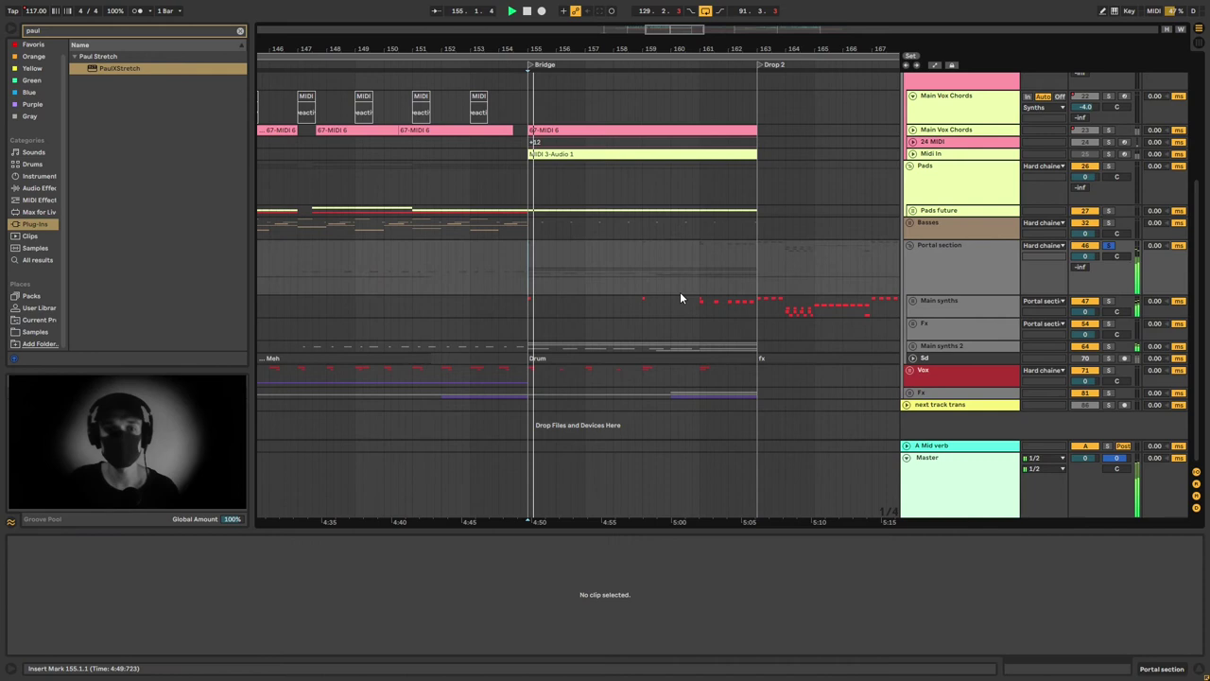
Unfold the Main synths 2 group within Portal section, solo it and stop playback after auditioning it.
left_click(912, 356)
scroll(869, 346, "down", 3)
left_click(971, 284)
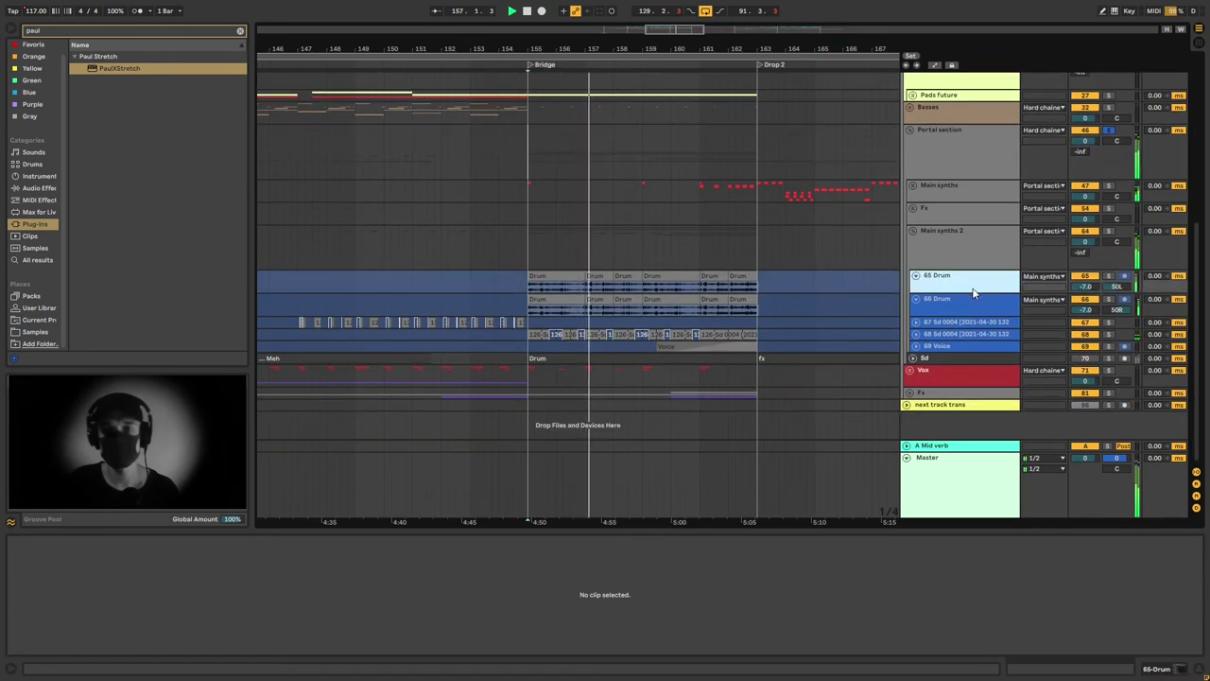
left_click(1110, 233)
key("space")
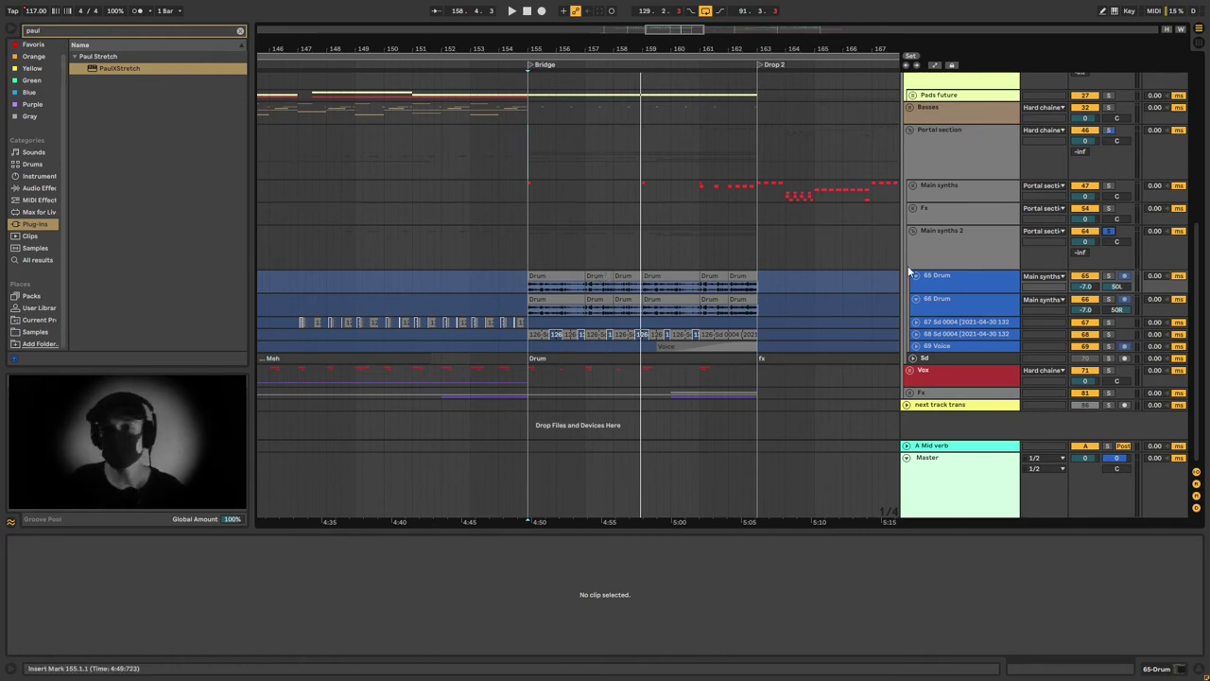
Unfreeze the 65 Drum track and try extending its first Bridge clip over 155.1.1 to 163.1.1 to examine the full recording.
left_click(955, 282)
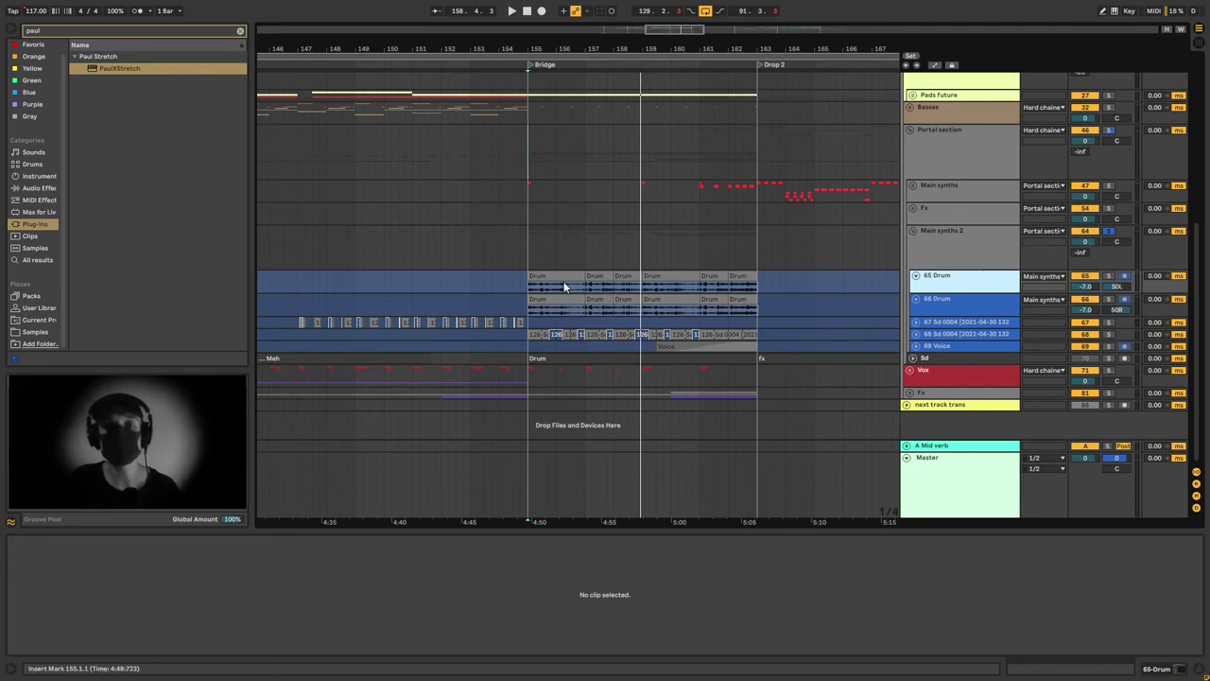
scroll(563, 281, "up", 3)
right_click(986, 288)
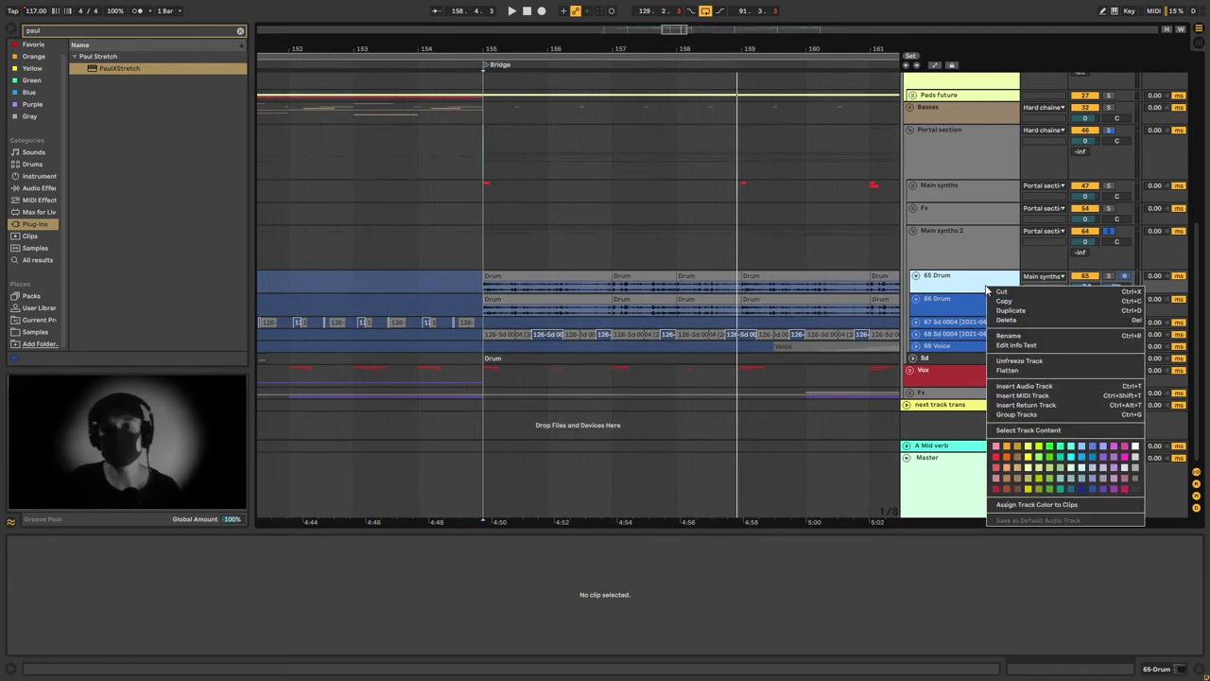
left_click(1019, 360)
left_click_drag(607, 274, 999, 276)
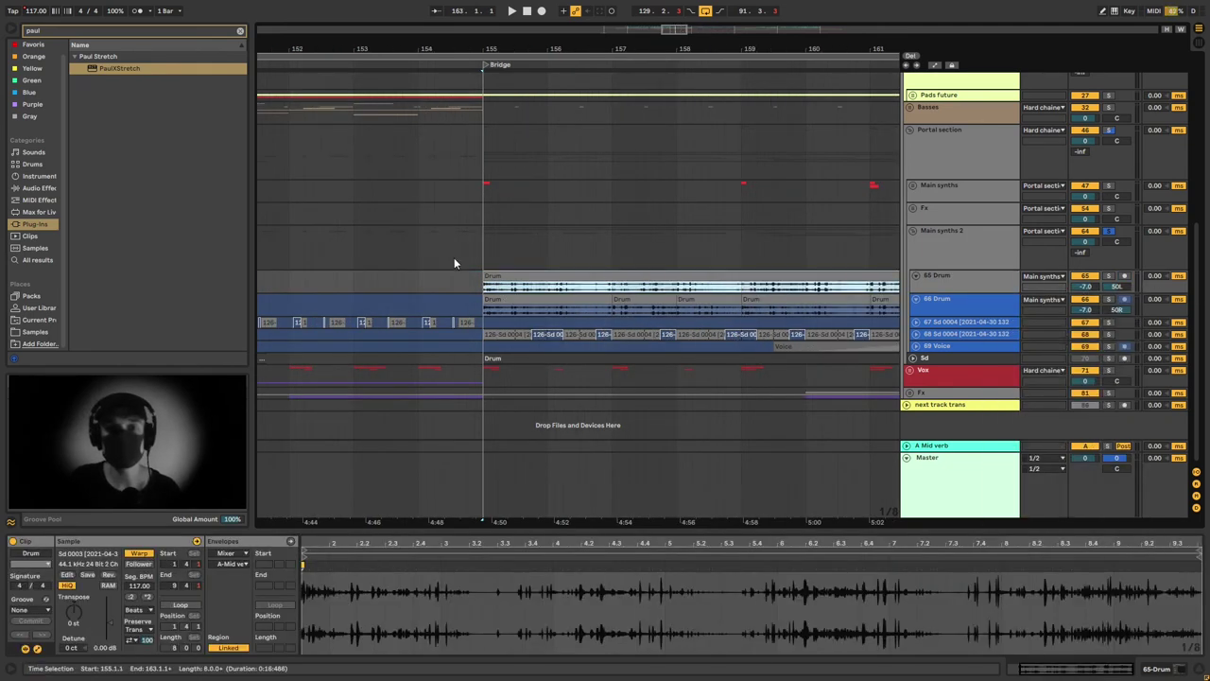
left_click_drag(484, 276, 152, 276)
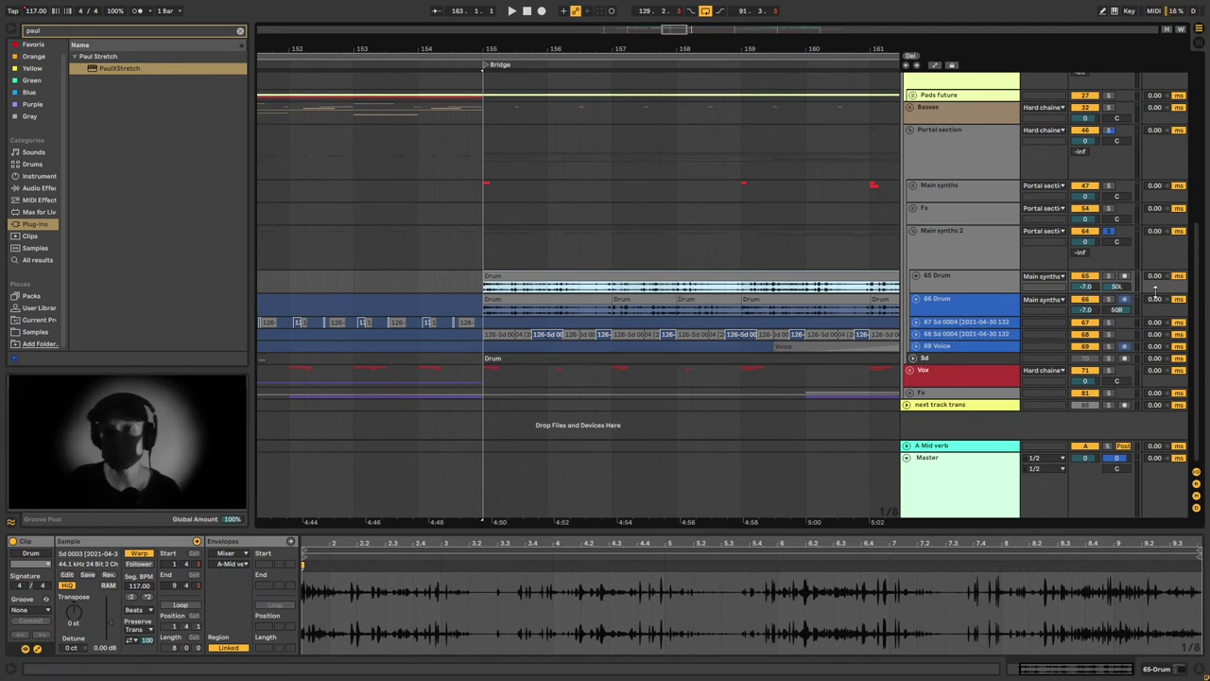
Solo the 65 Drum track and increase the height of the 65 Drum and 66 Drum tracks.
left_click(1110, 276)
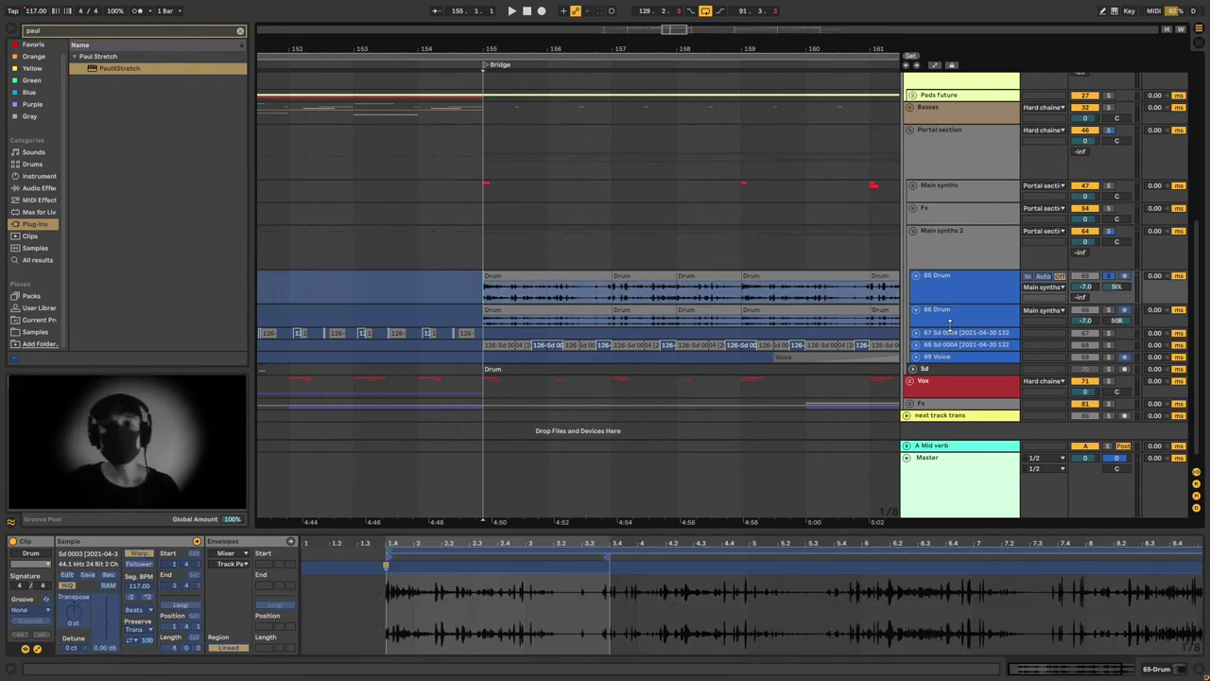
left_click_drag(950, 323, 949, 348)
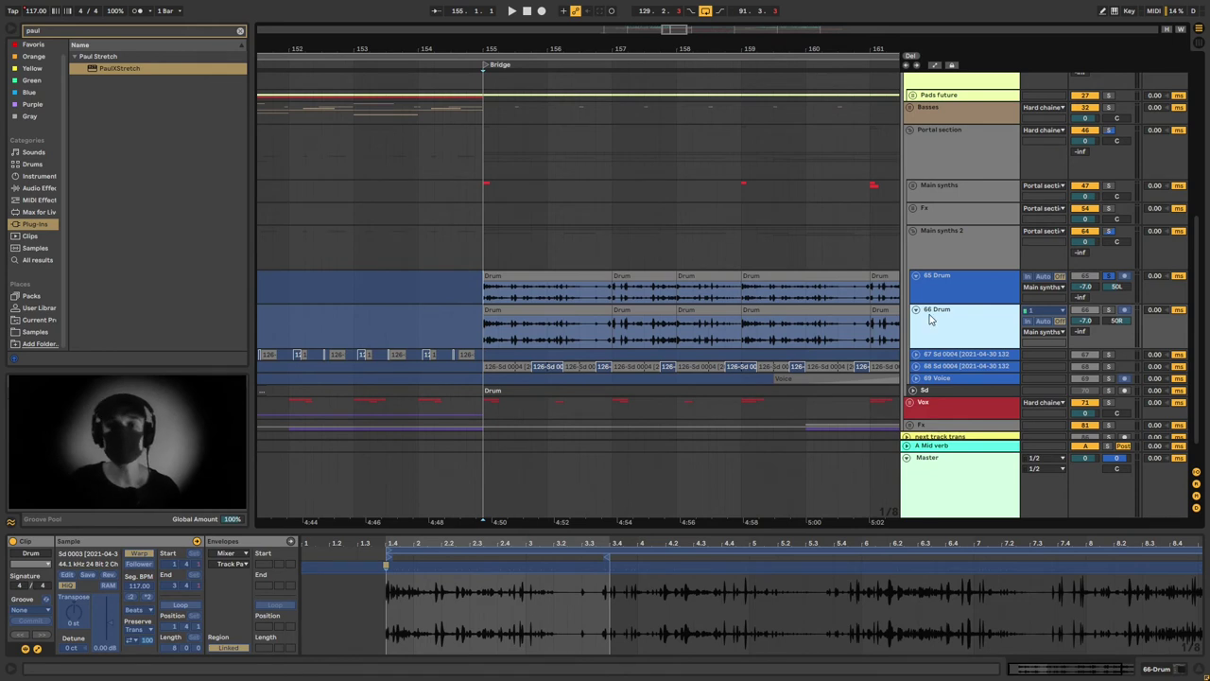
left_click_drag(943, 302, 943, 312)
Examine the start offset between the two Drum clips at 155.1.1 by selecting a short range across both tracks.
scroll(477, 312, "up", 3)
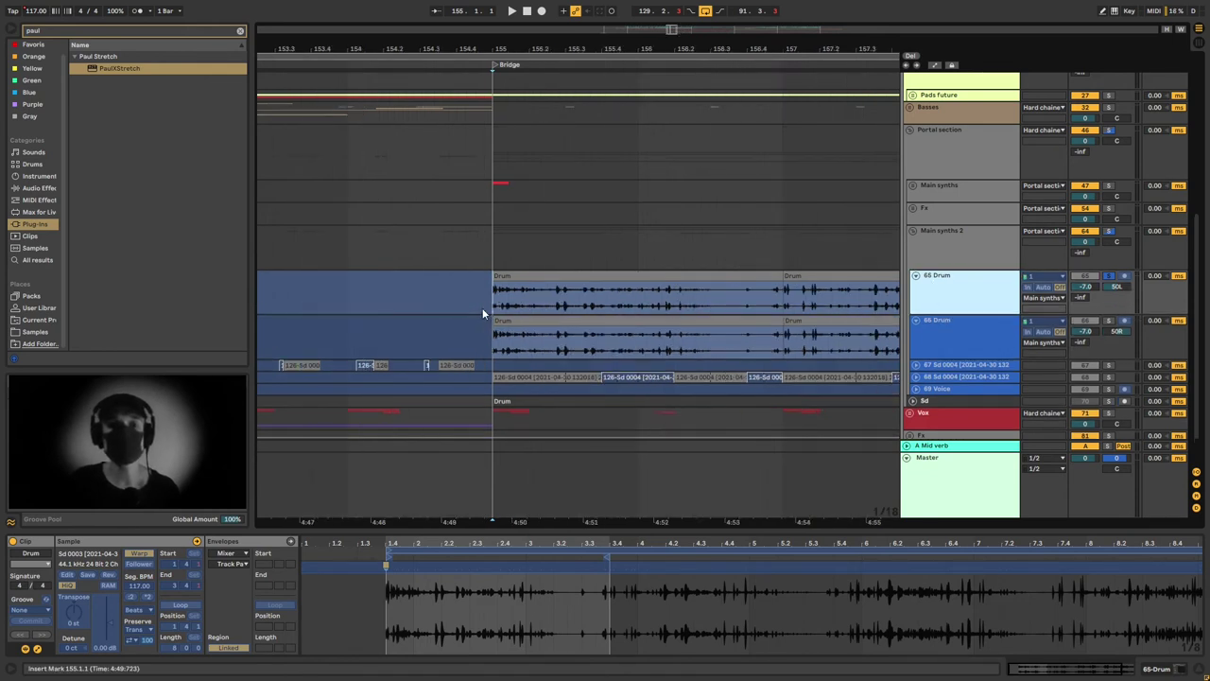
scroll(483, 314, "up", 10)
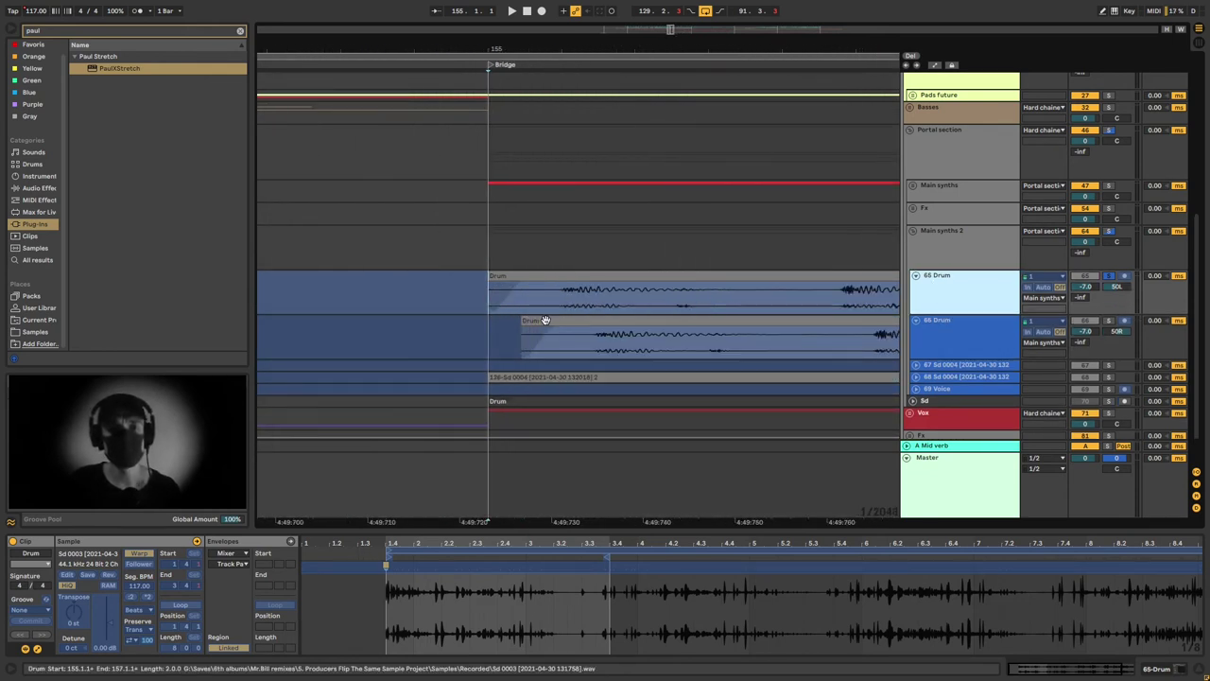
left_click_drag(565, 306, 596, 352)
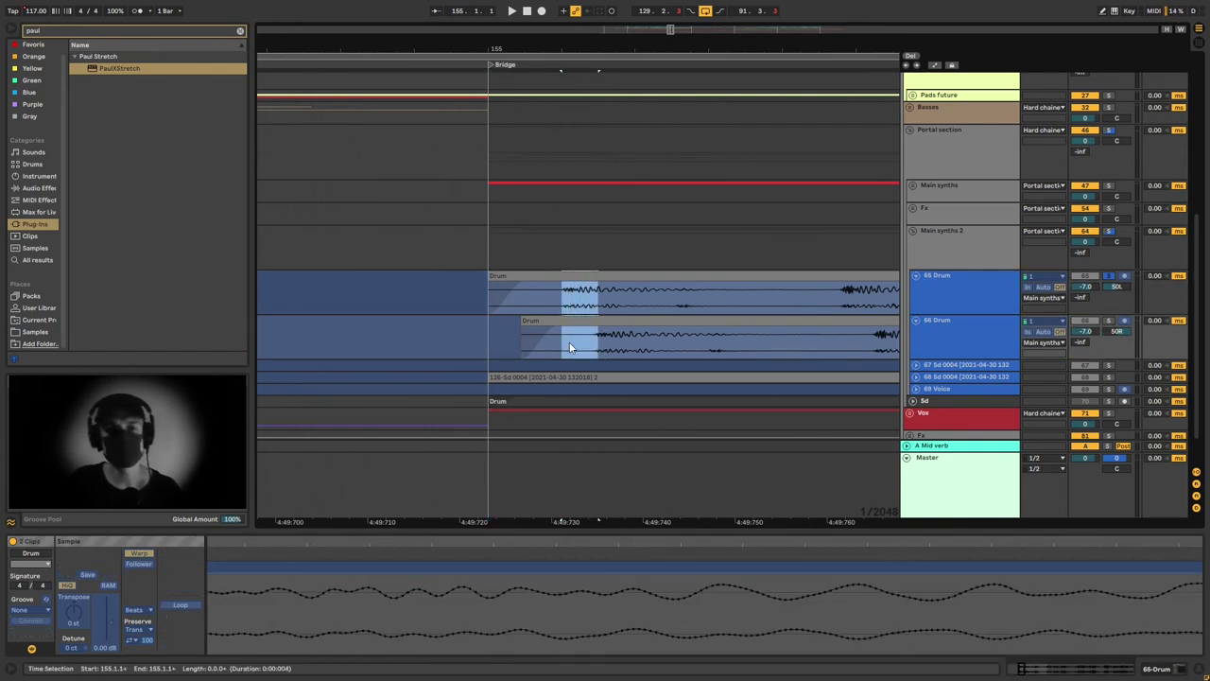
scroll(570, 348, "down", 10)
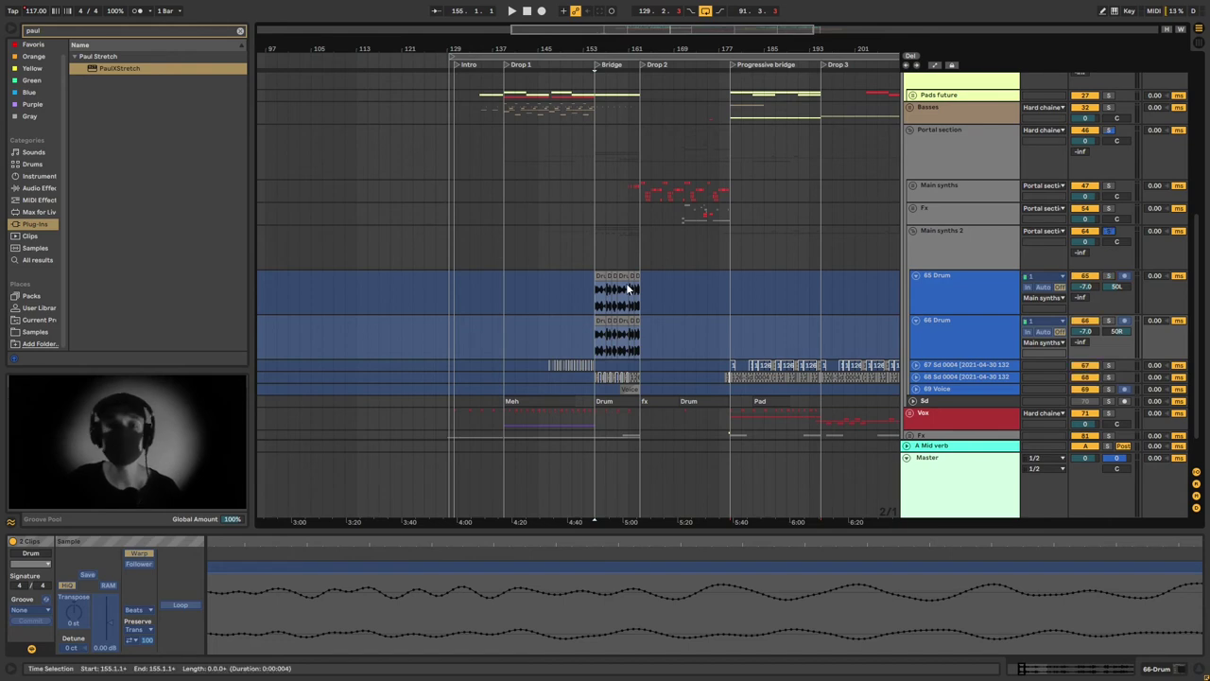
Play the soloed Main synths 2 group from the start of the Bridge, and fold the group.
left_click(594, 256)
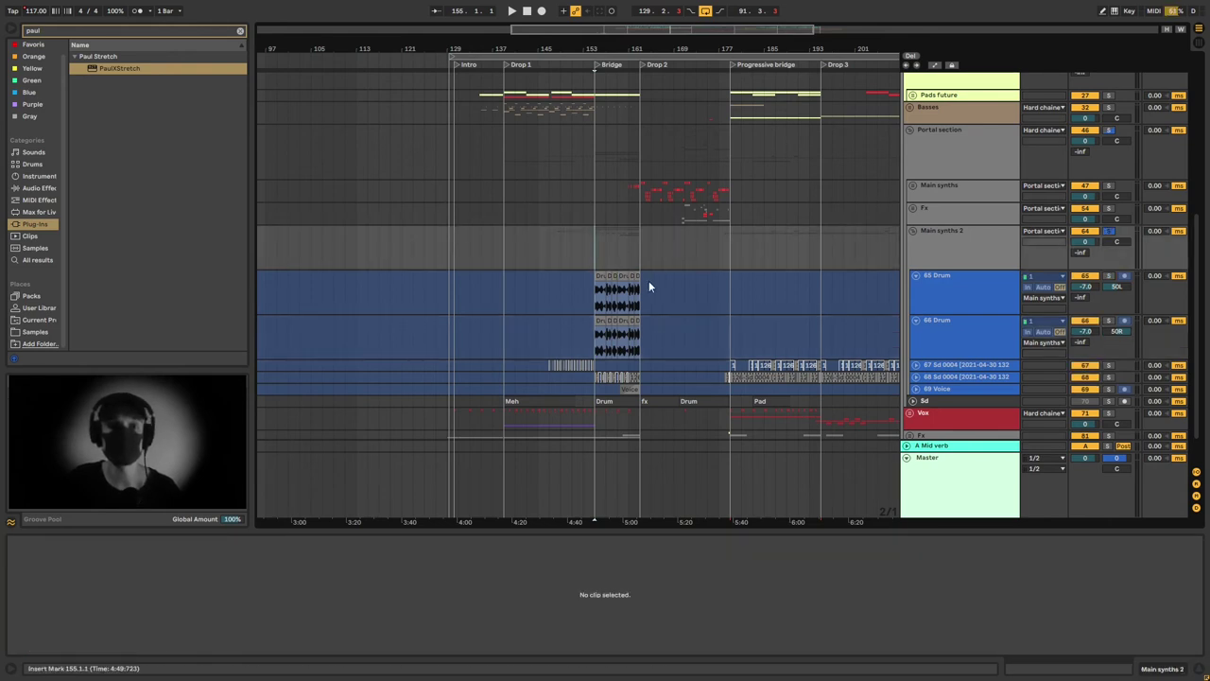
key("space")
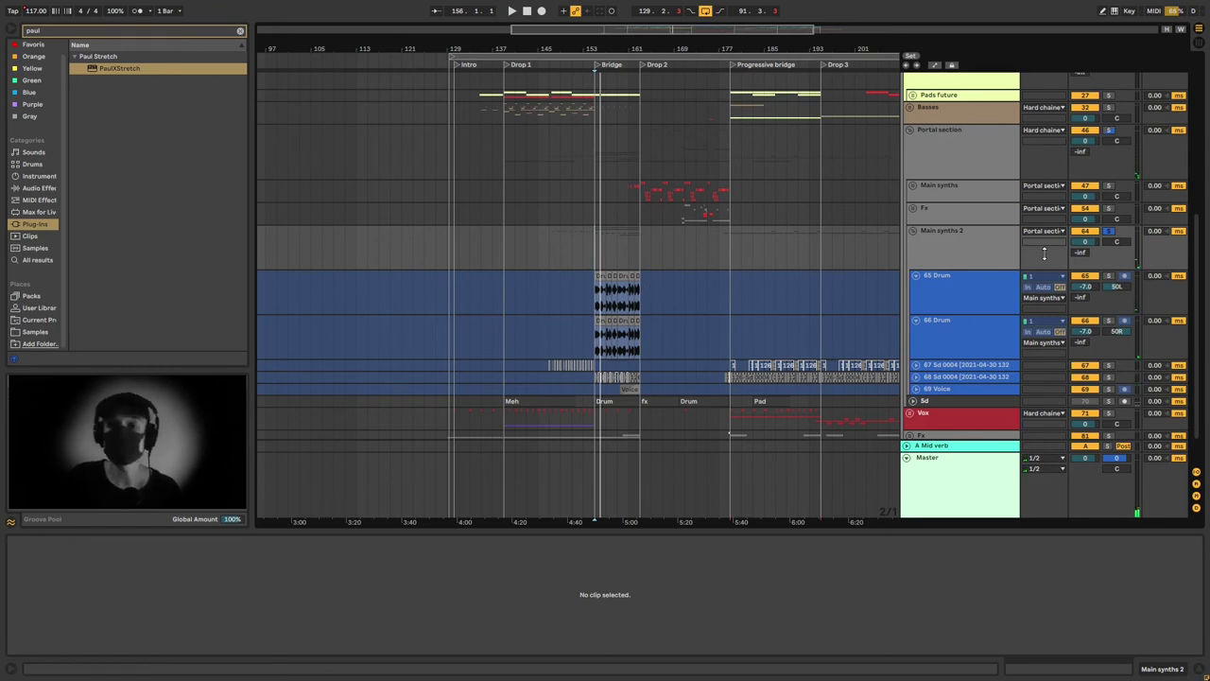
left_click(910, 230)
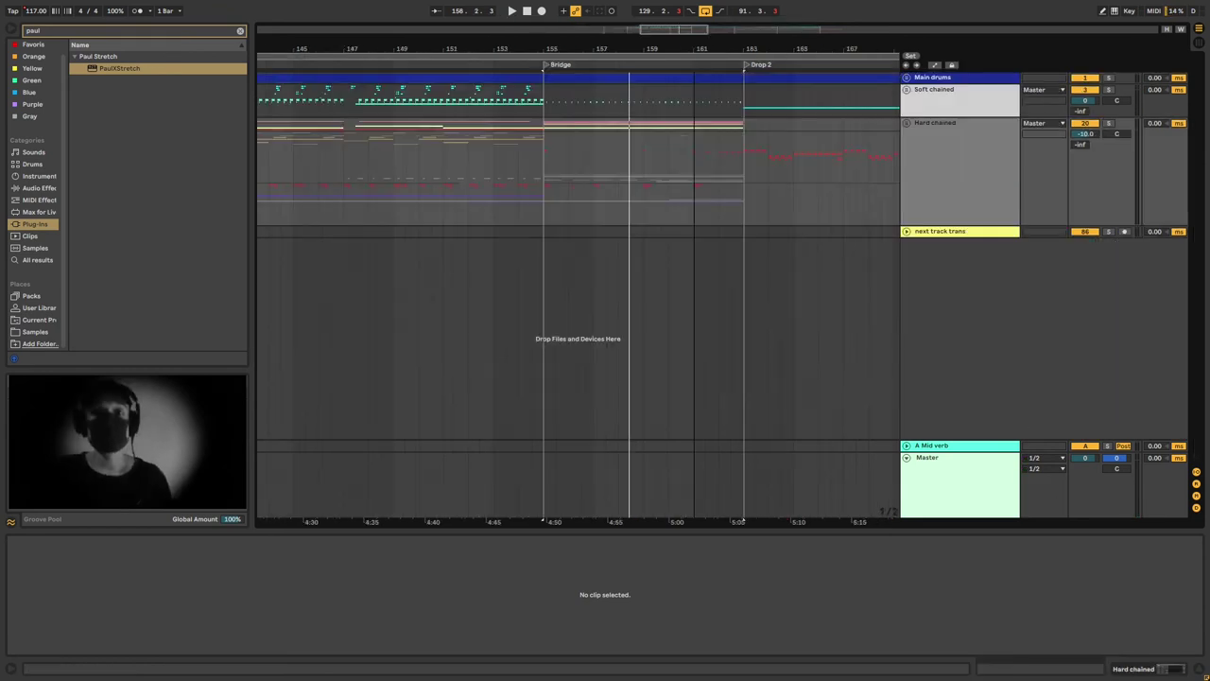
Play the full arrangement of Drop 2 from 163.1.1.
mouse_move(515, 49)
left_mouse_down()
mouse_move(601, 21)
mouse_move(383, 23)
left_mouse_up()
left_click(498, 146)
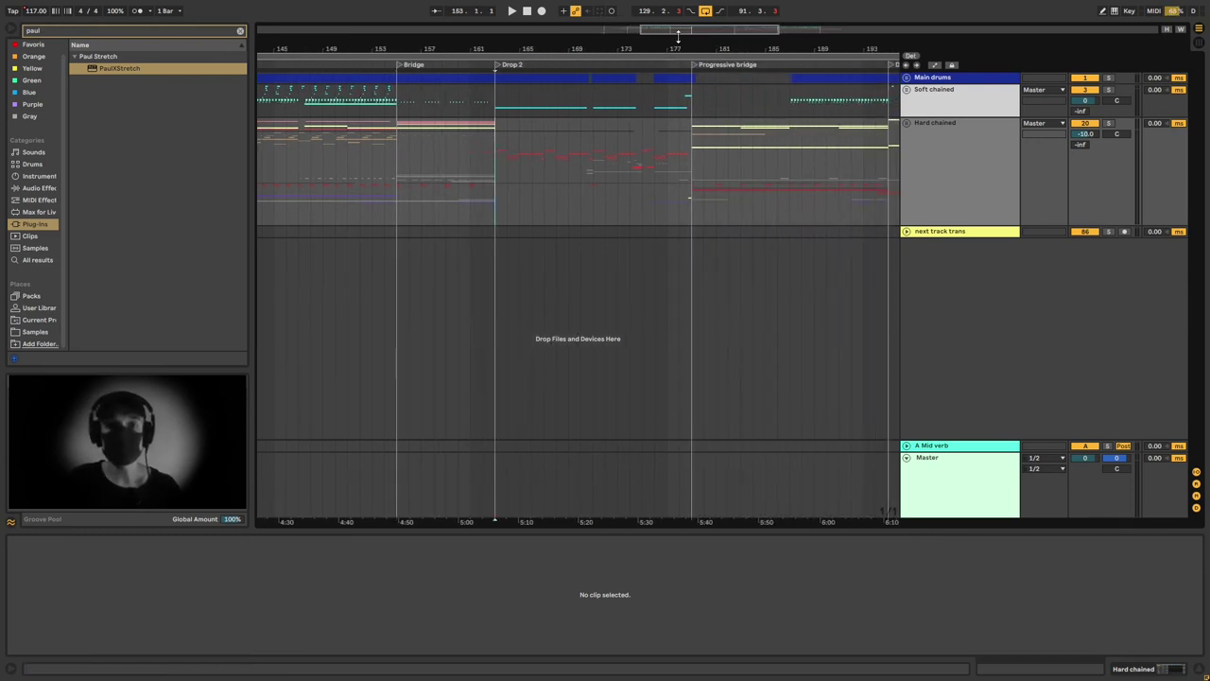
scroll(577, 149, "up", 4)
key("space")
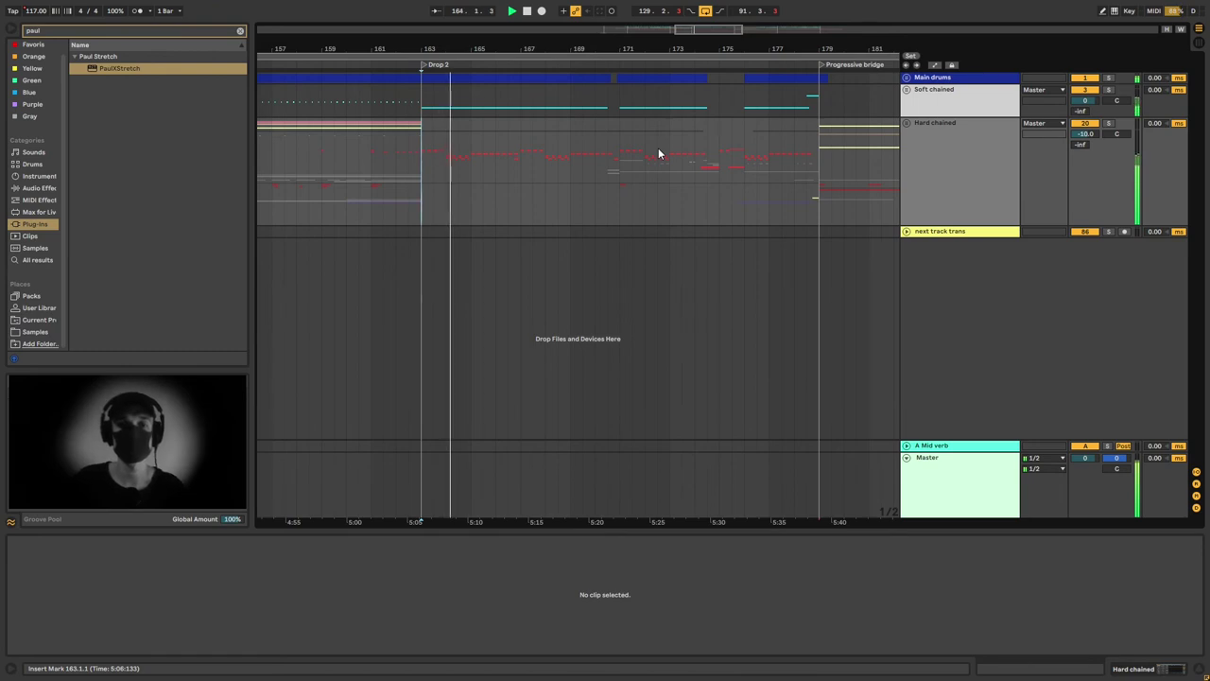
left_click_drag(703, 32, 705, 57)
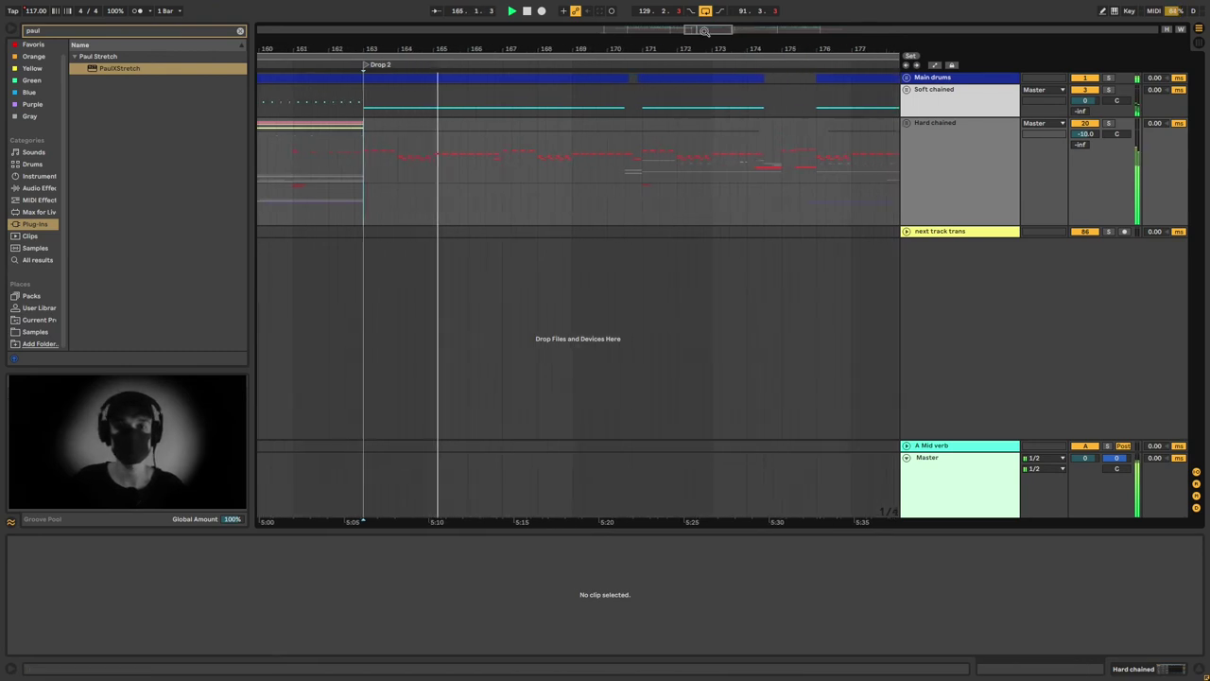
Unfold the Hard chained group, stop playback and unfold the Main synths group inside Portal section.
left_click(906, 124)
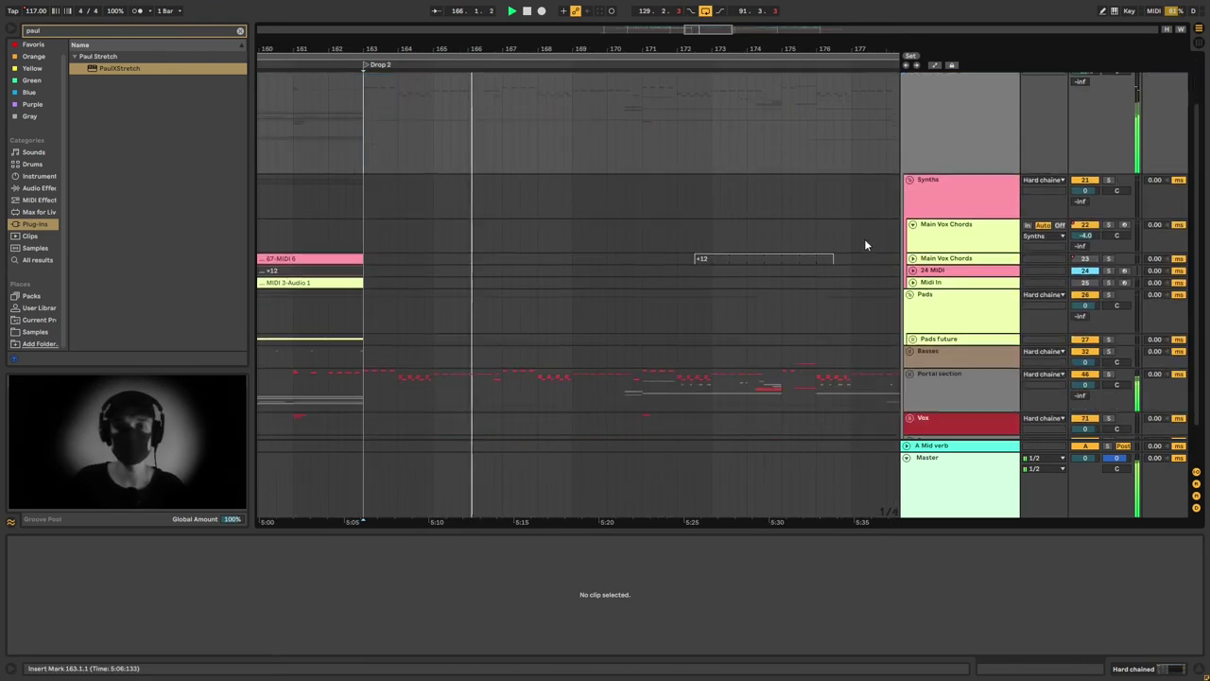
scroll(865, 238, "down", 1)
scroll(898, 330, "down", 3)
scroll(887, 337, "down", 1)
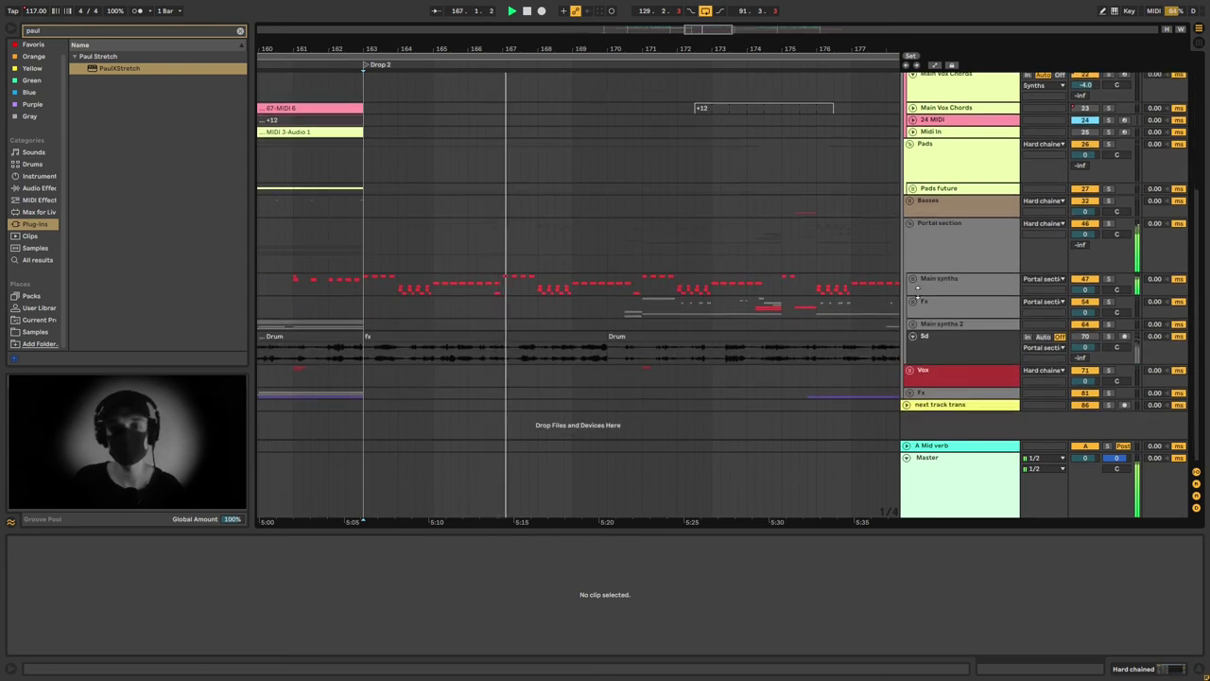
key("space")
left_click(911, 281)
scroll(843, 292, "down", 3)
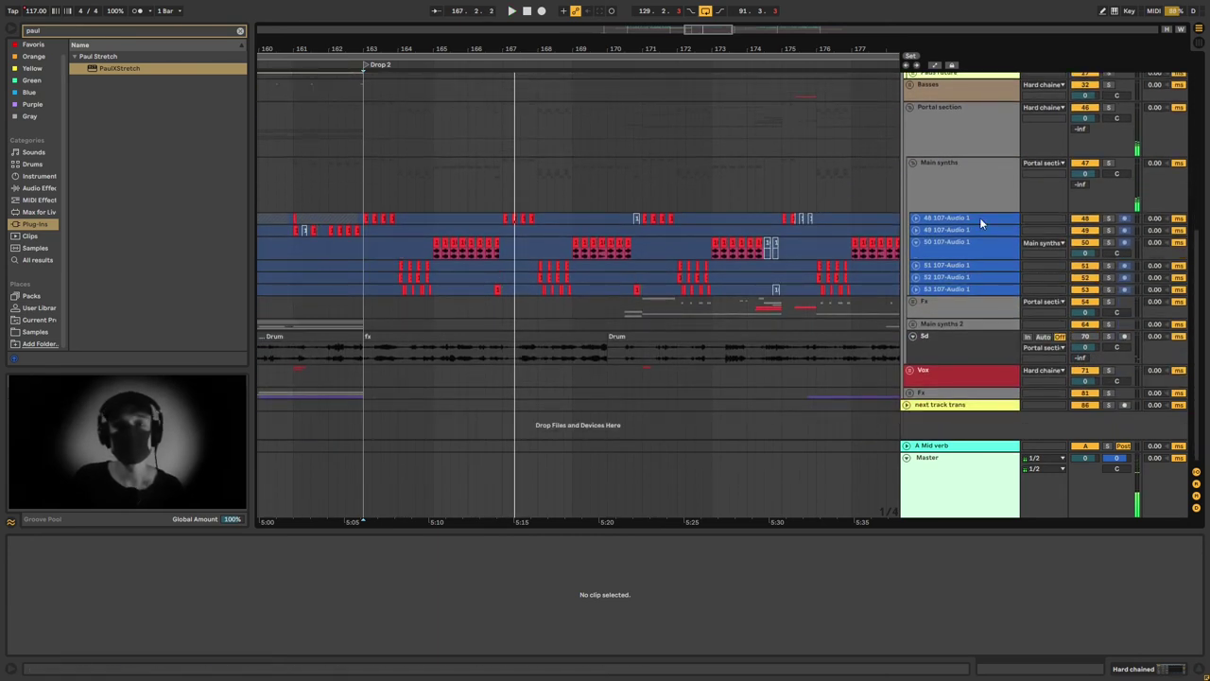
Unfold the 48 and 49 107-Audio 1 tracks and audition track 48 in solo from 163.1.1.
left_click(915, 218)
left_click(915, 241)
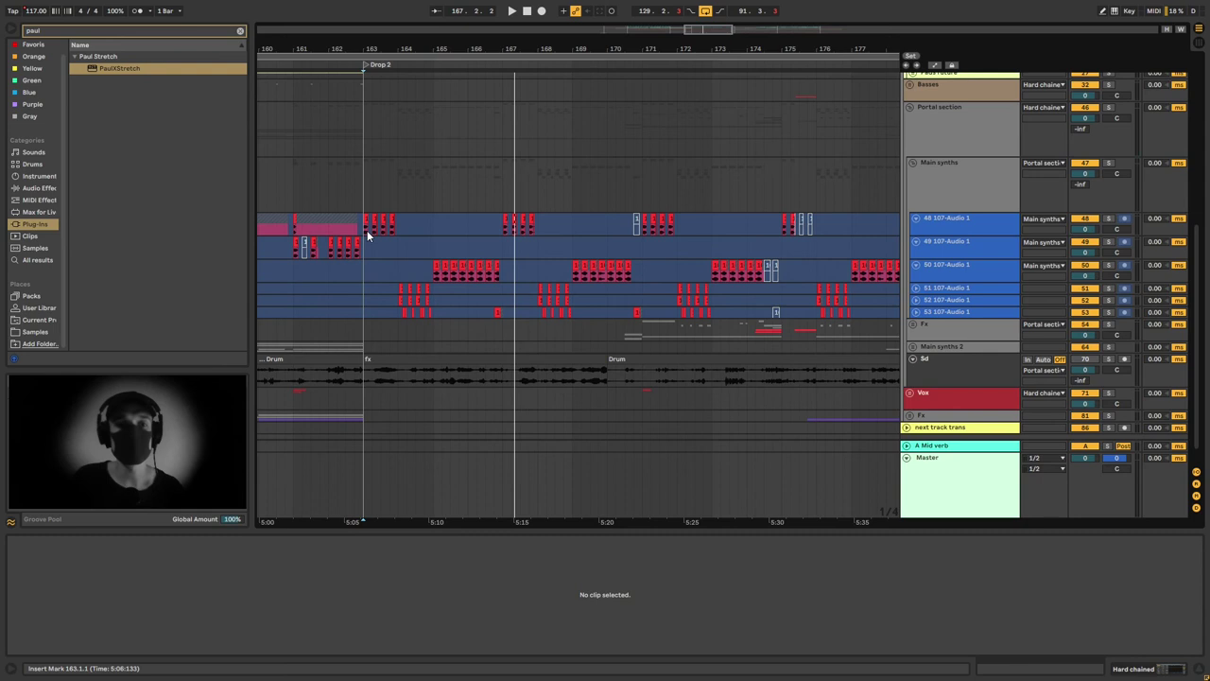
left_click(368, 235)
key("space")
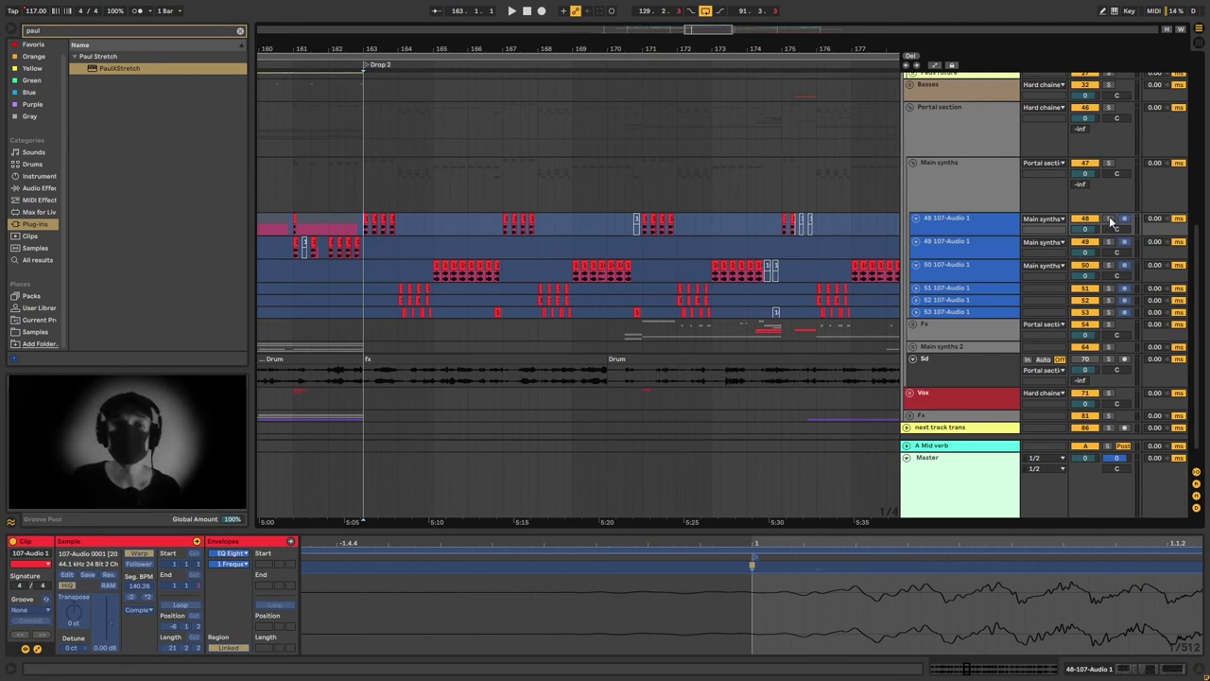
key("space")
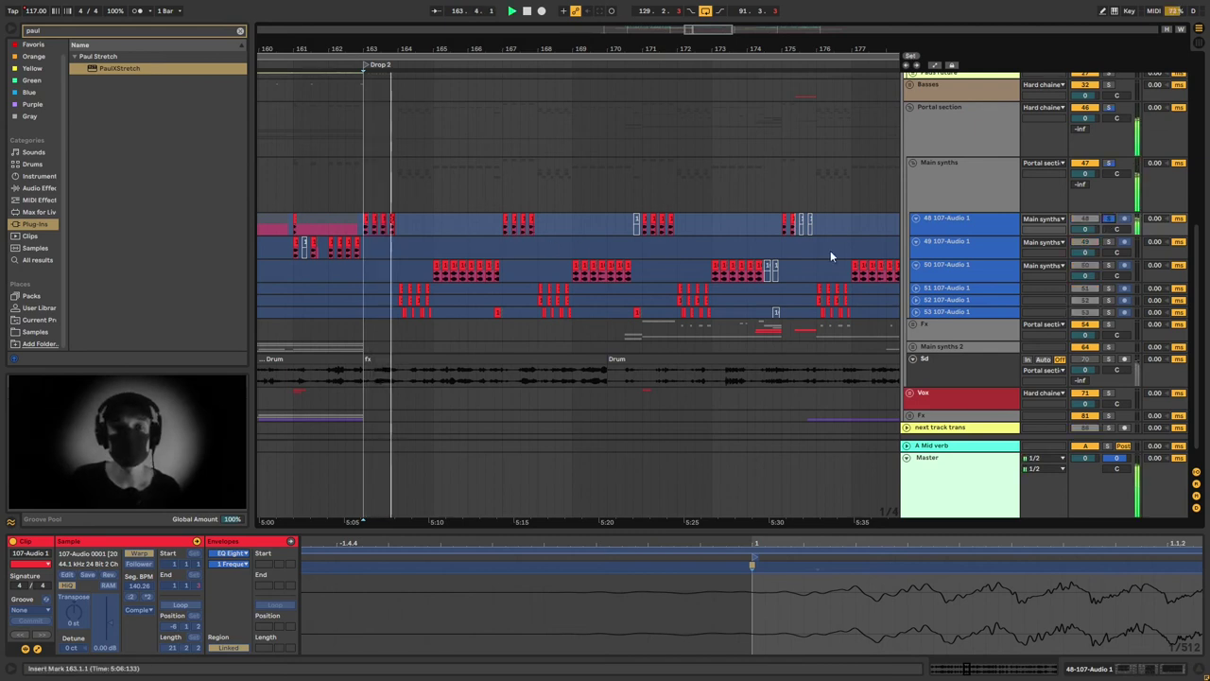
key("space")
Unfreeze the 48 107-Audio 1 track, audition its first Drop 2 clip extended to 177.3.1, and undo the extension.
right_click(946, 229)
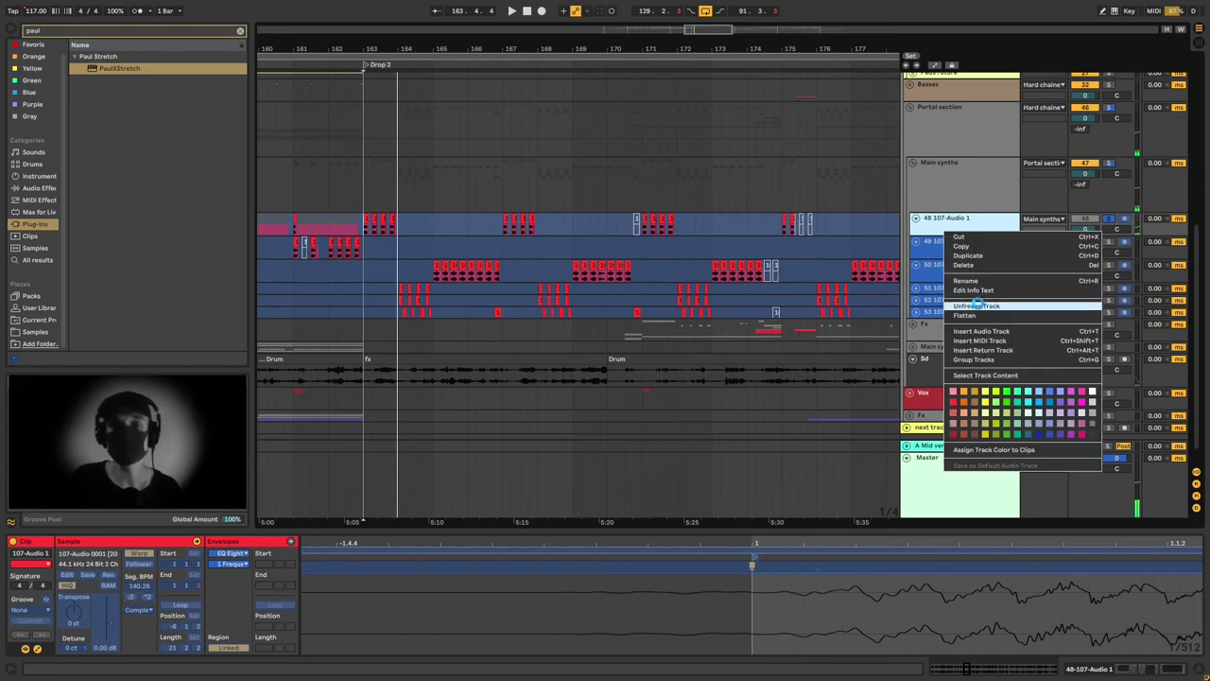
left_click(977, 305)
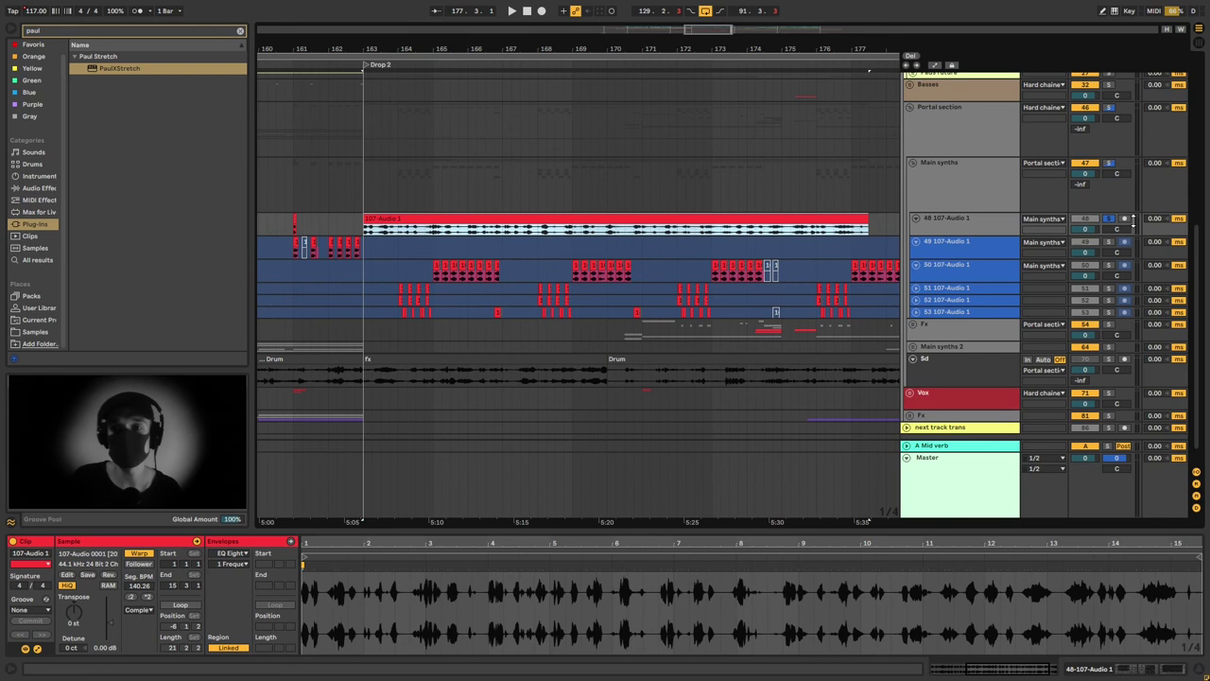
key("space")
left_click(449, 233)
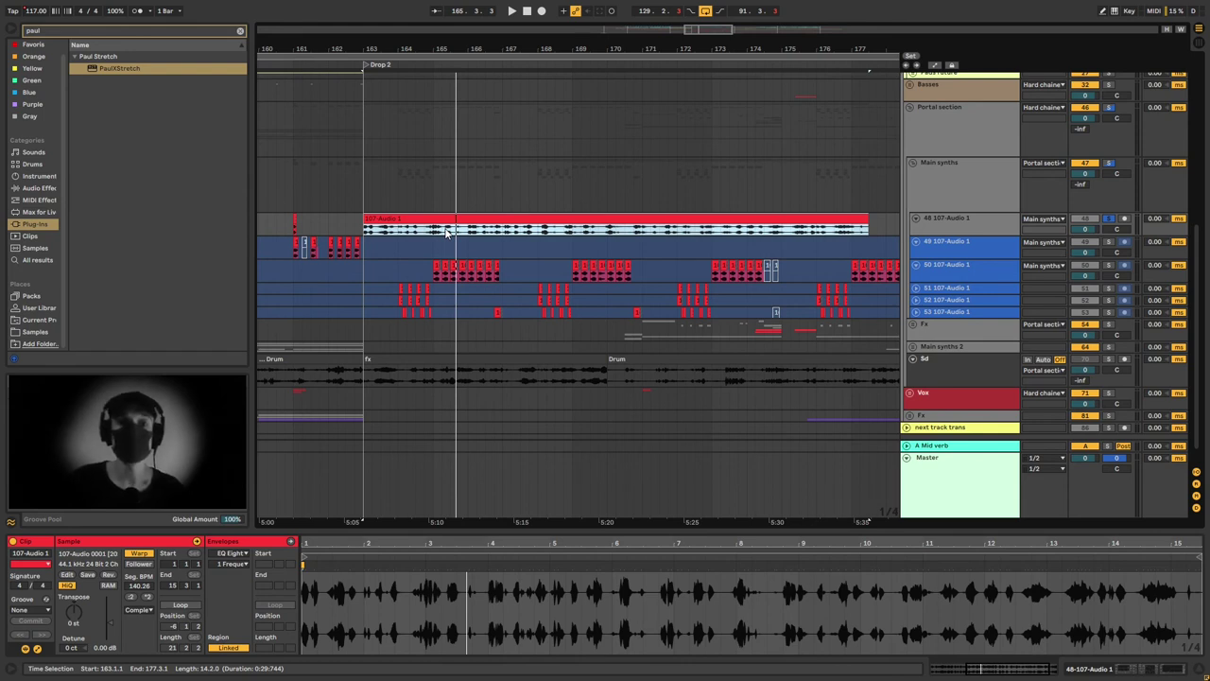
left_click(567, 232)
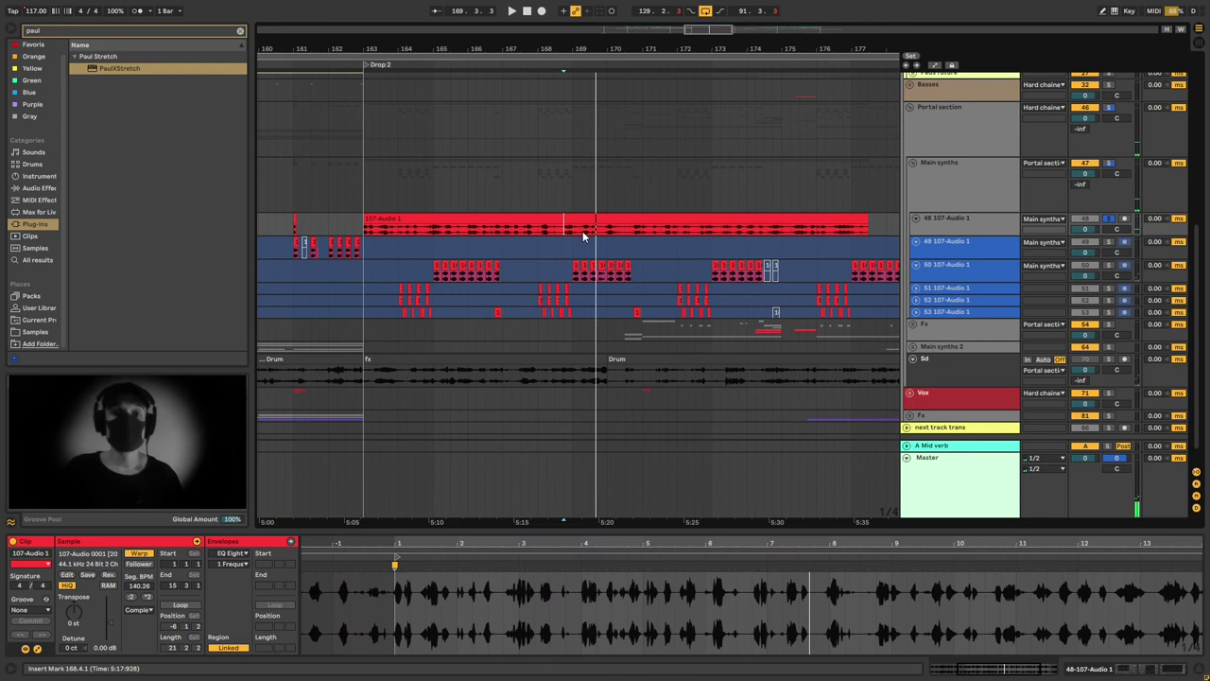
key("ctrl+z")
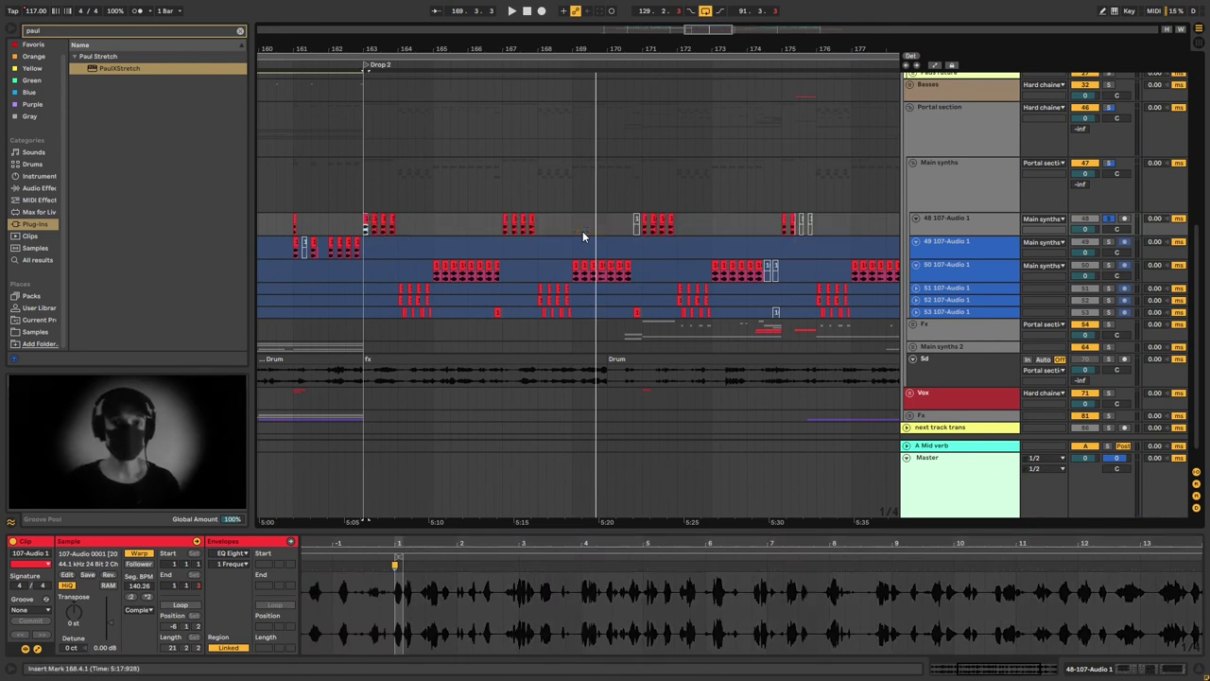
Play the chopped 107-Audio 1 clips of the Main synths group in Drop 2.
scroll(355, 237, "up", 4)
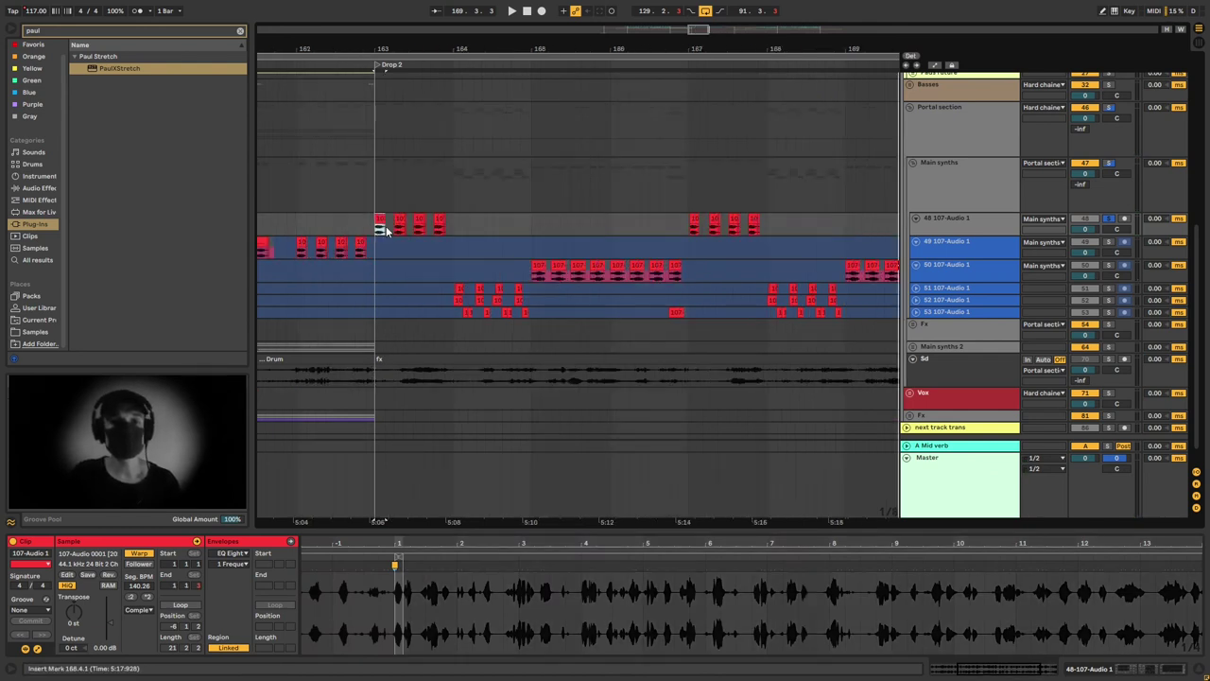
key("space")
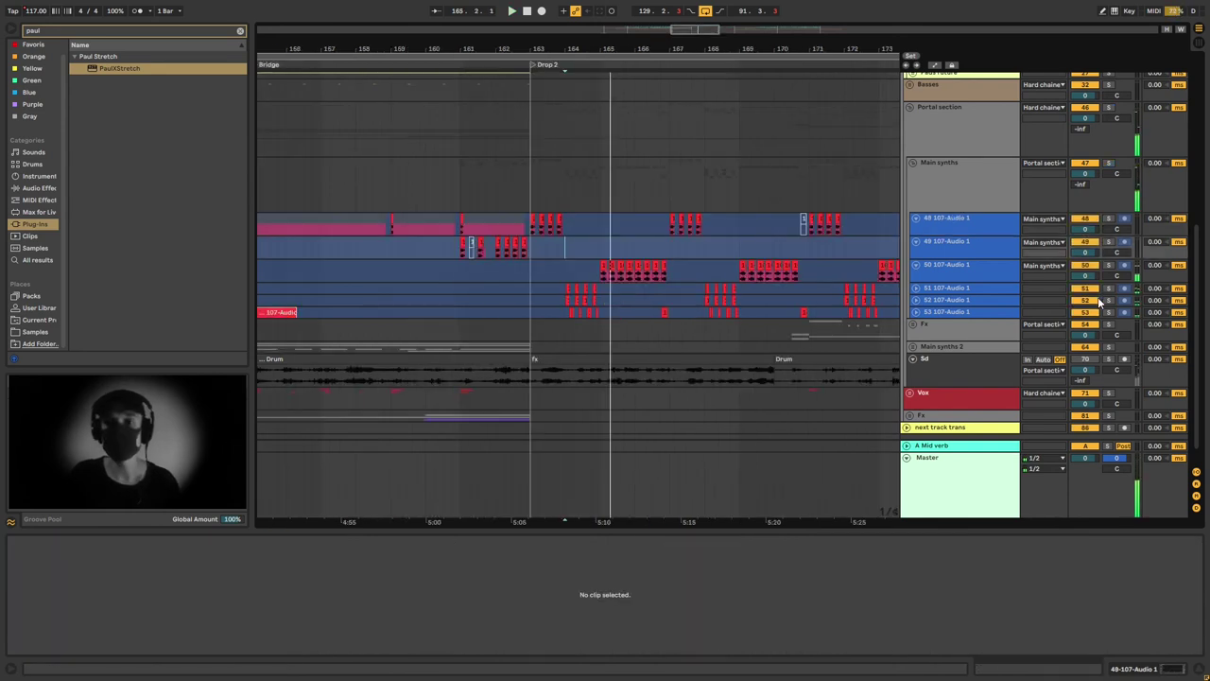
Stop playback, place the insert marker at 170.3.1 and unfold the Fx group inside Portal section.
key("space")
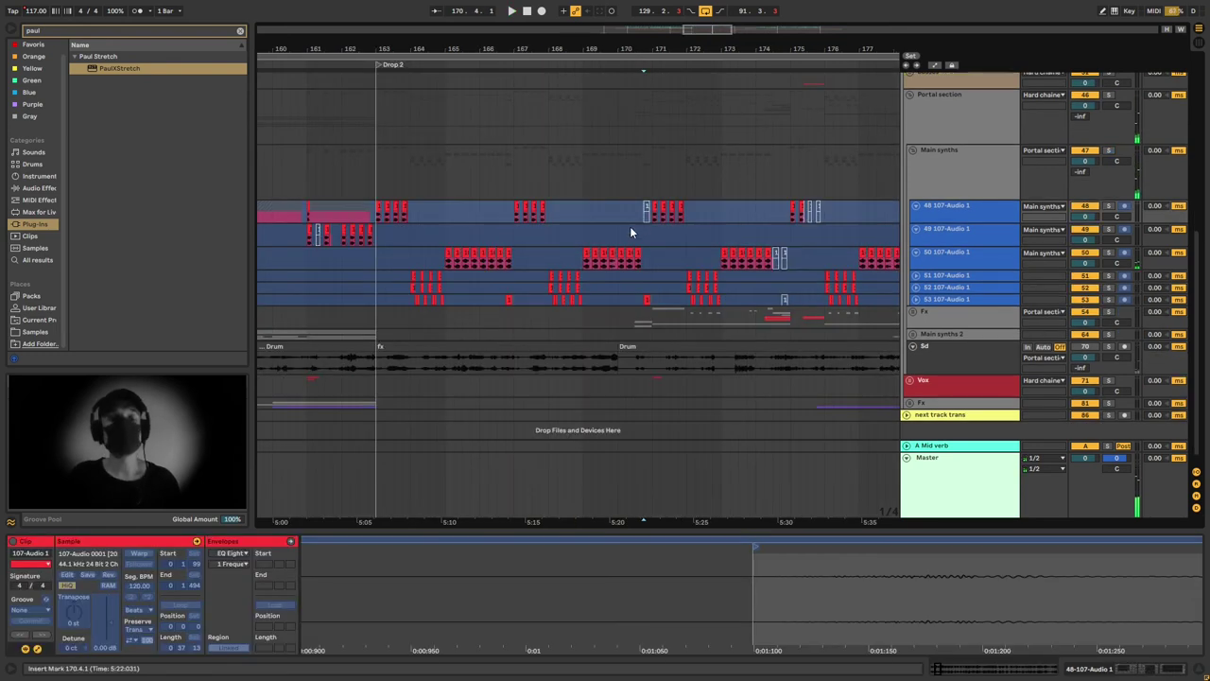
left_click(642, 218)
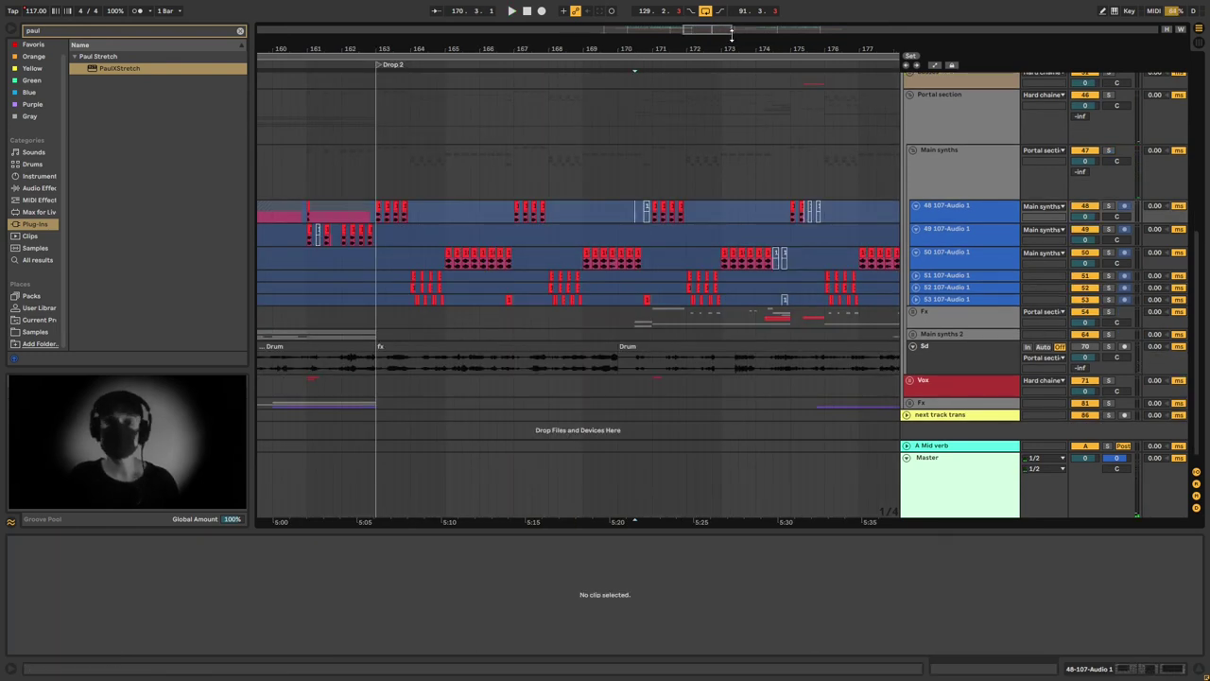
scroll(603, 239, "right", 3)
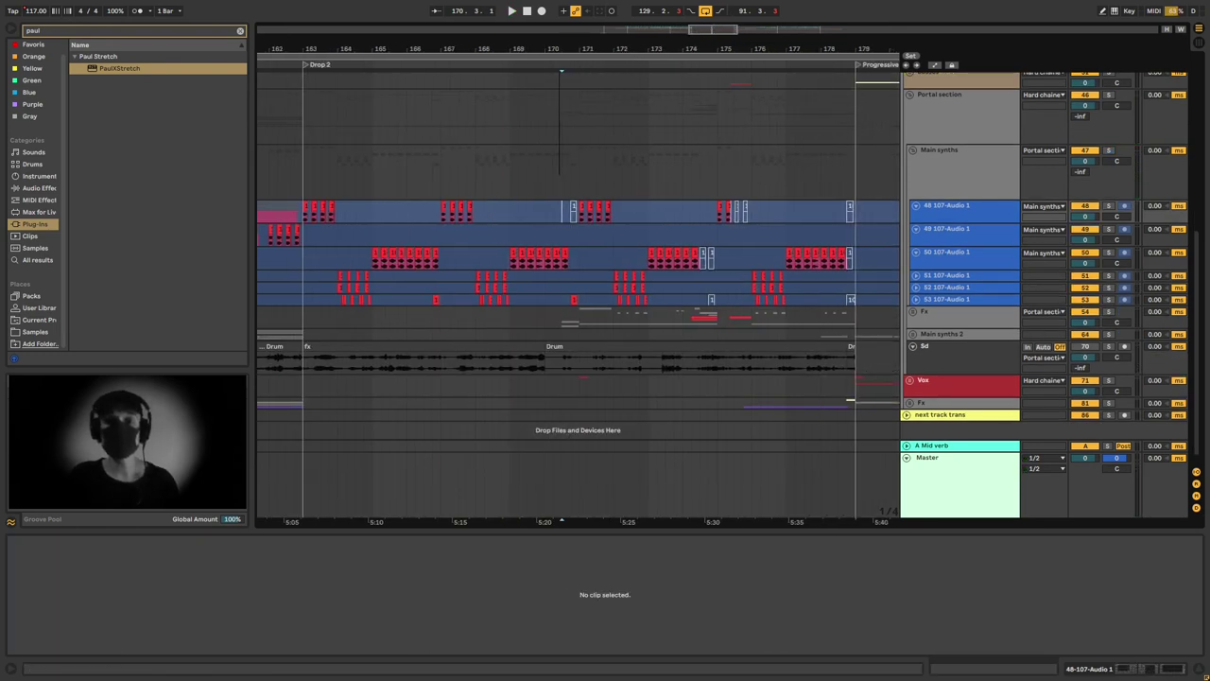
left_click(914, 312)
scroll(874, 333, "down", 4)
scroll(554, 161, "up", 3)
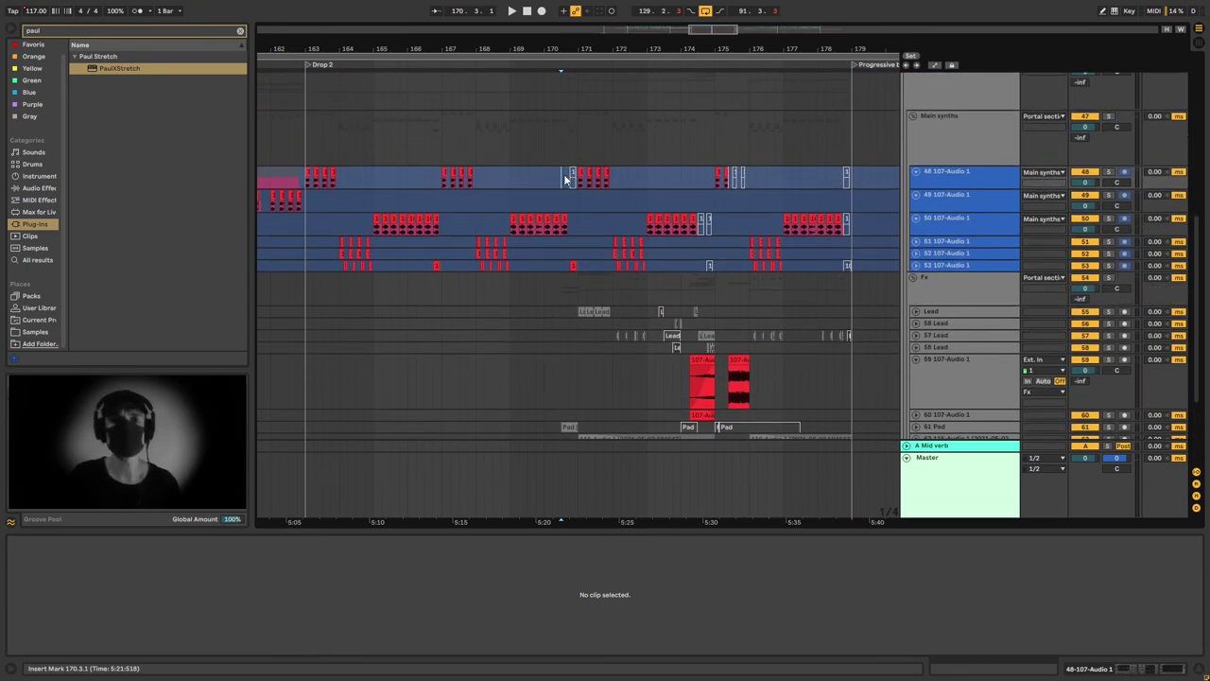
Play Drop 2 from 170.3.1 and audition the first Drop 2 clip of the 61 Pad track in solo.
key("space")
scroll(571, 184, "down", 2)
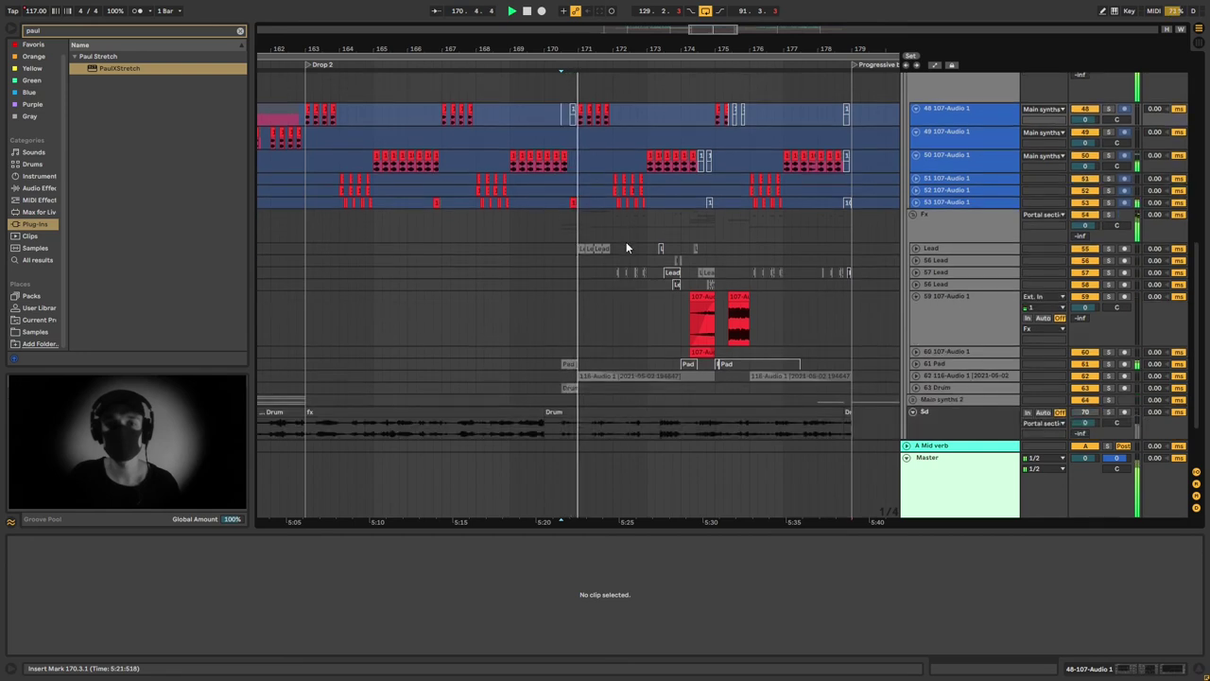
key("space")
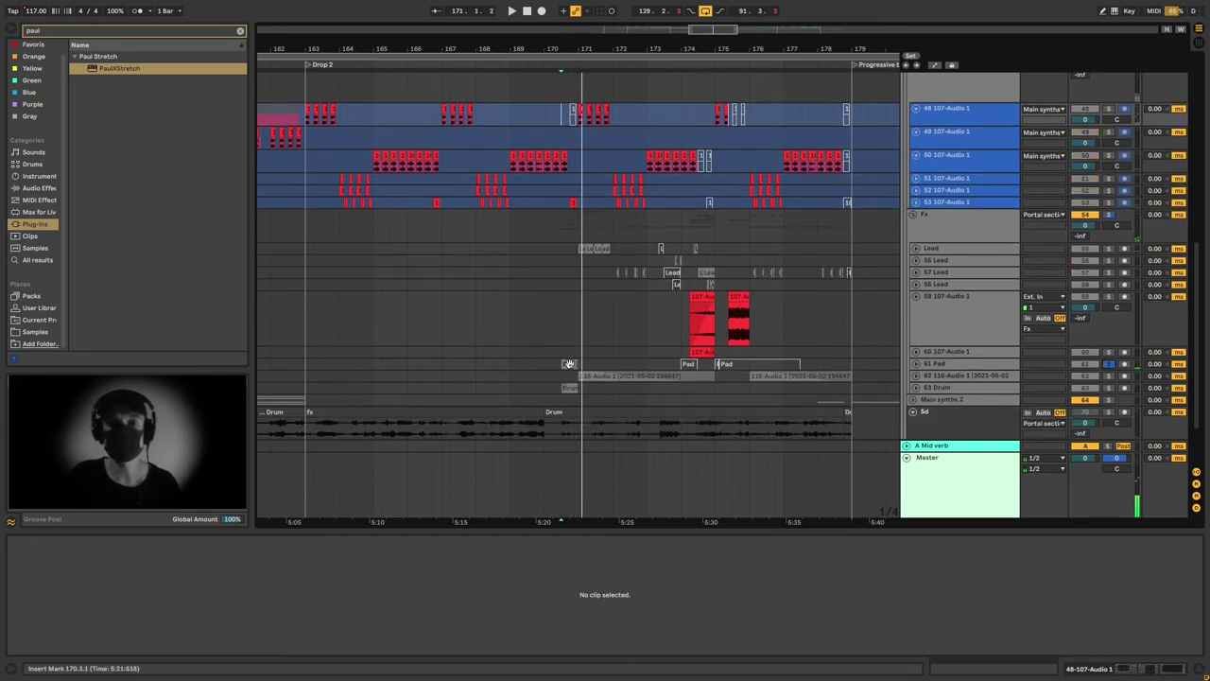
left_click(570, 363)
key("space")
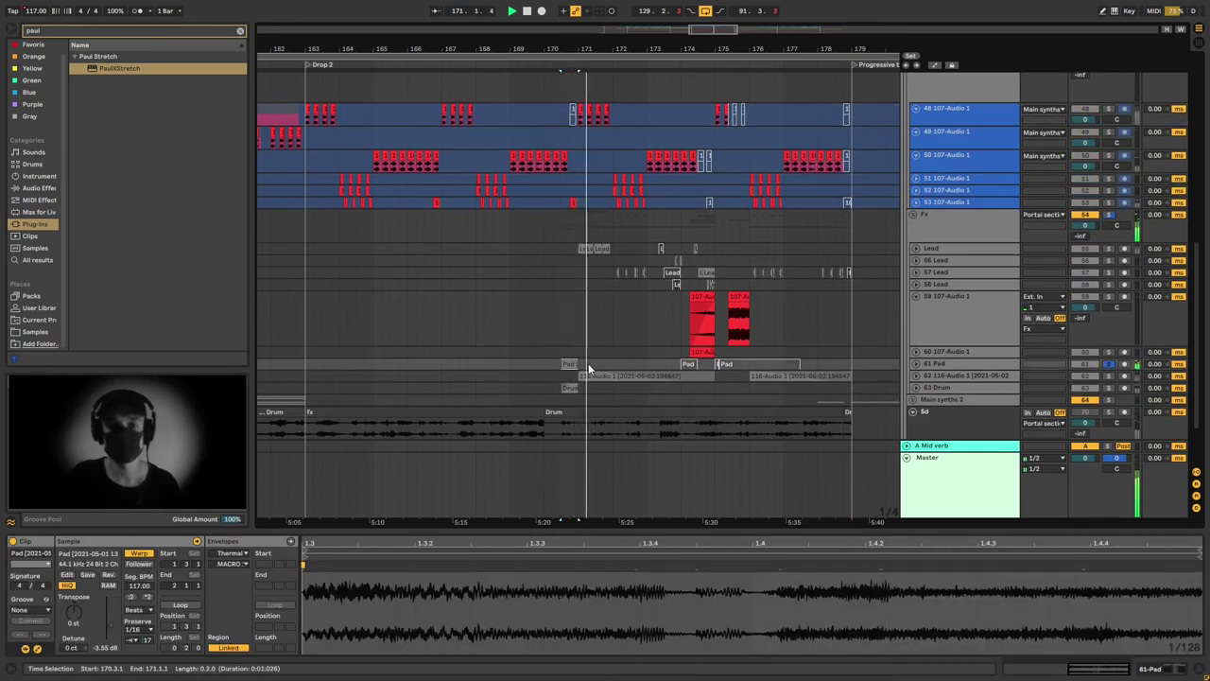
scroll(606, 312, "up", 3)
key("space")
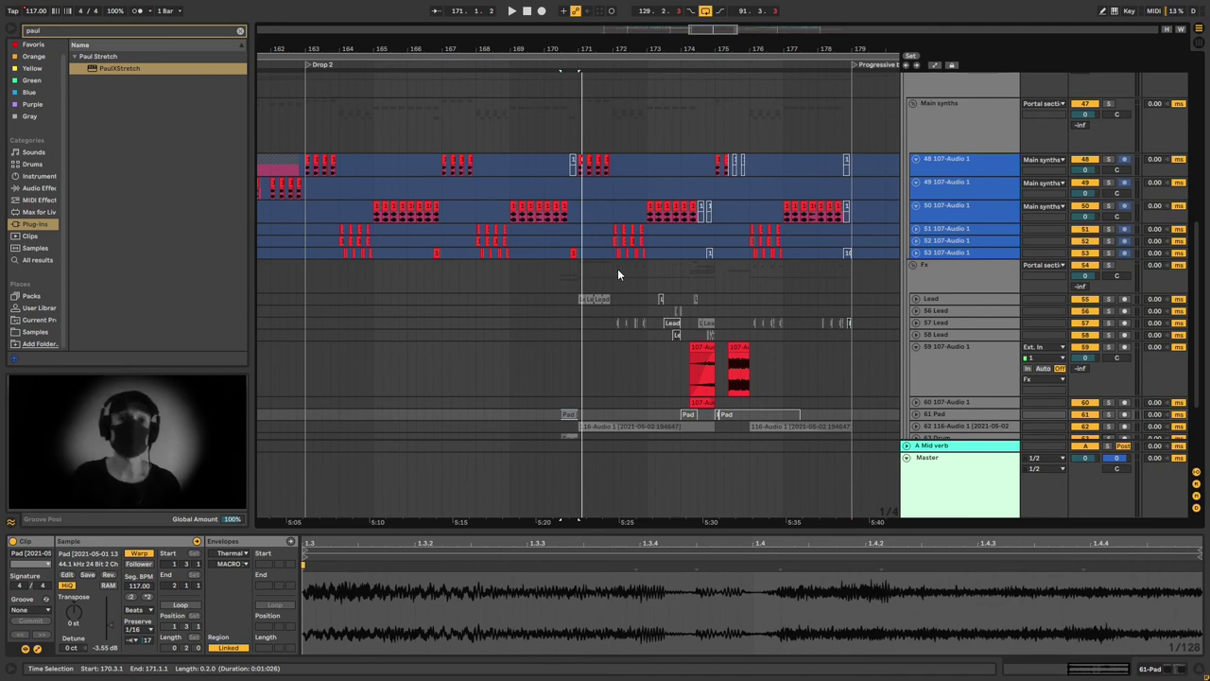
Audition the two red 107-Audio 1 clips on track 59 from 174.2.1, with the second one in solo.
scroll(624, 276, "down", 2)
left_click(683, 113)
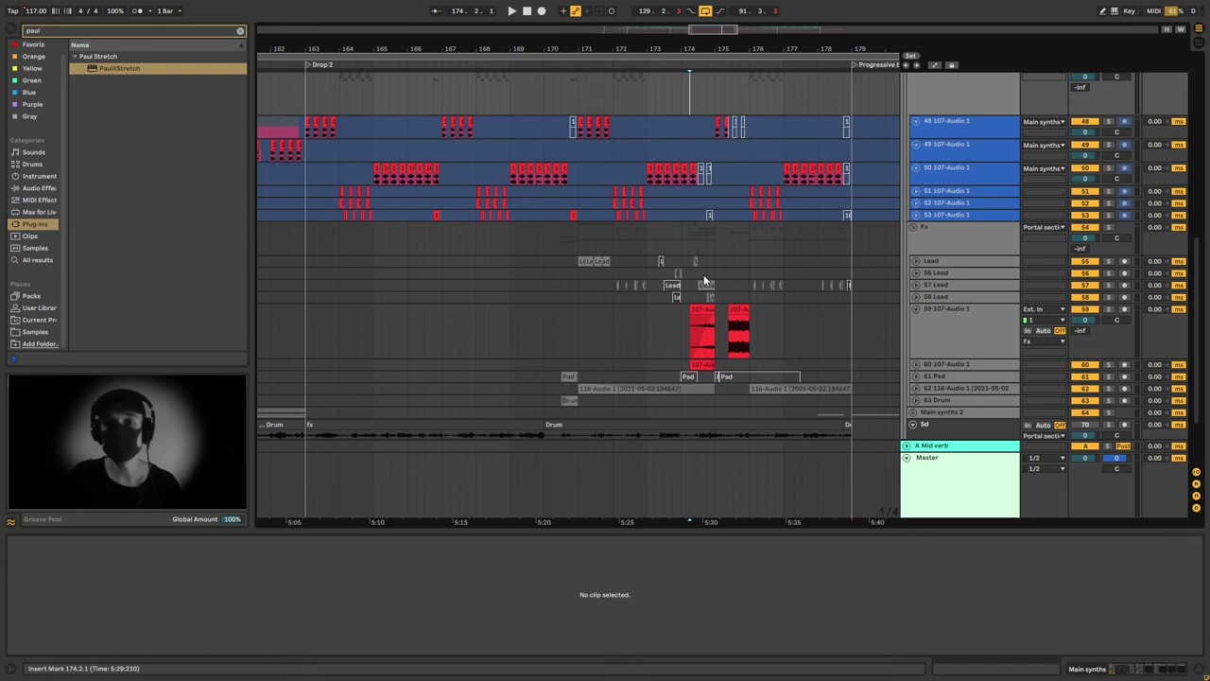
left_click(701, 332)
left_click(739, 331)
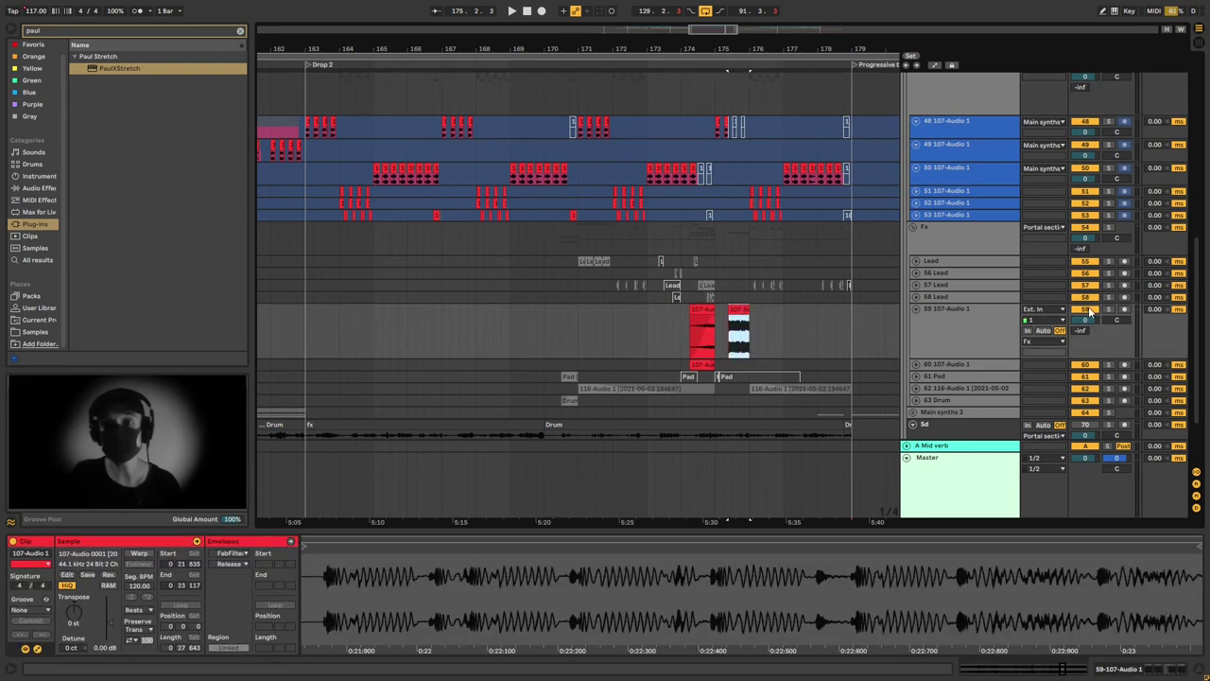
left_click(710, 304)
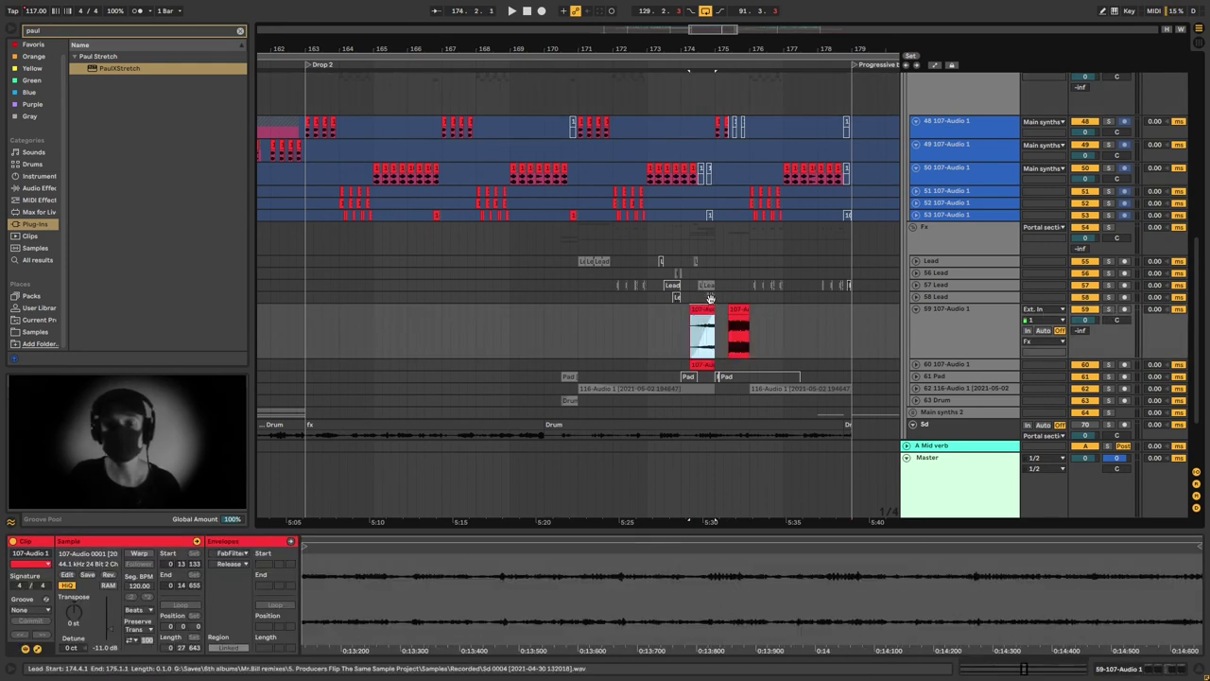
key("space")
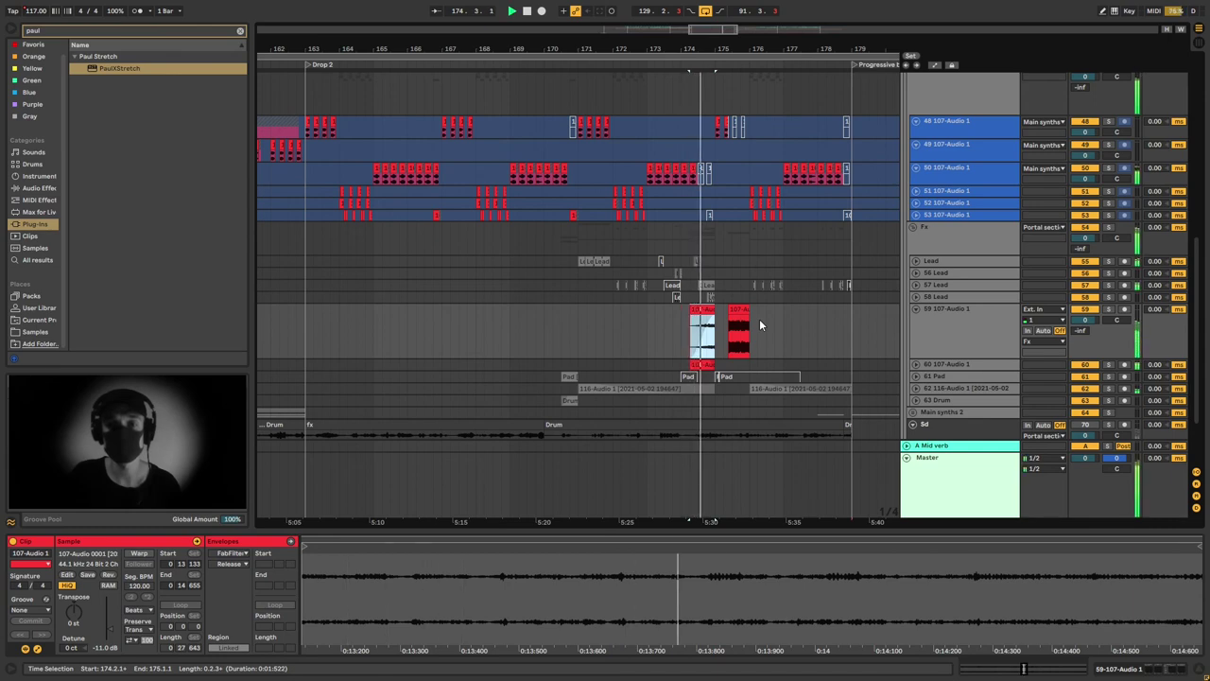
scroll(789, 322, "up", 3)
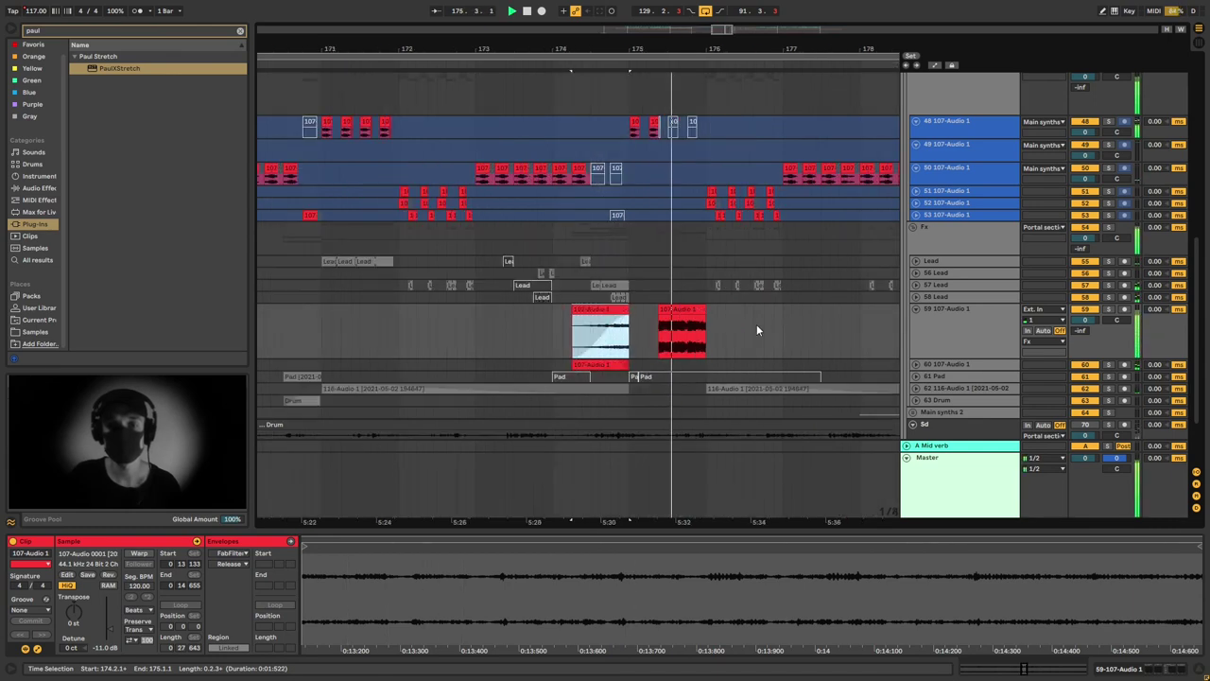
left_click(673, 311)
scroll(700, 327, "up", 5)
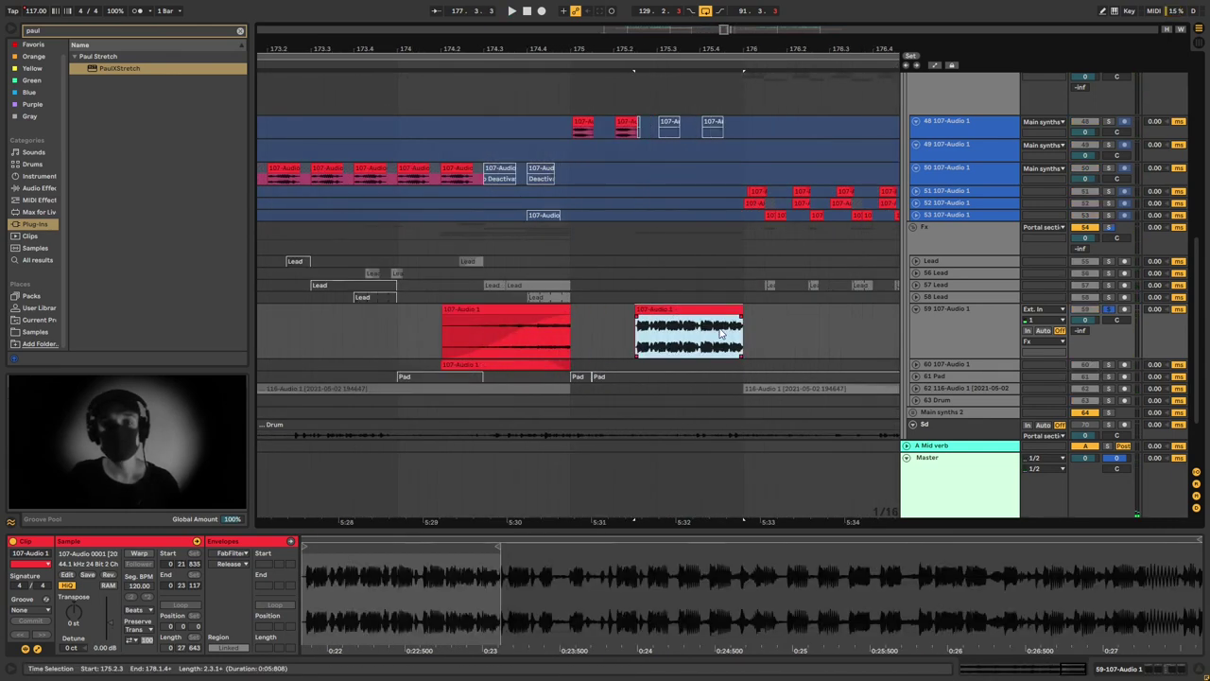
Examine where the second 107-Audio 1 clip on track 59 sits within Drop 2 and the whole arrangement.
key("minus")
key("minus")
key("minus")
key("minus")
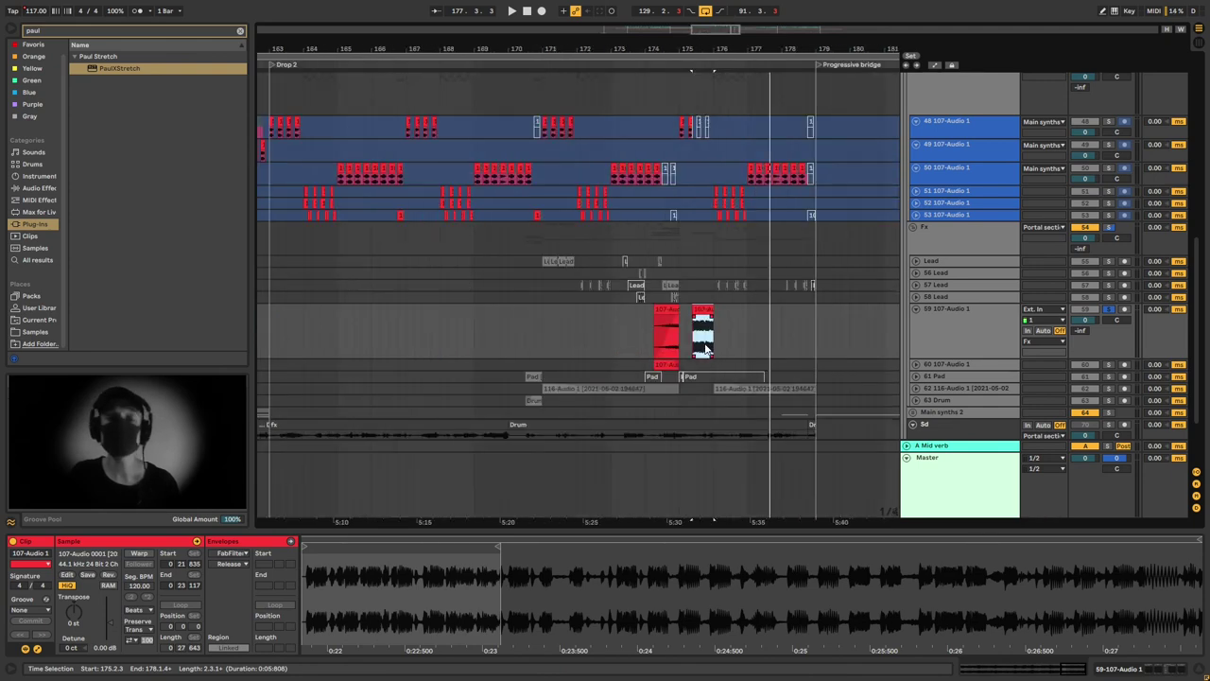
key("minus")
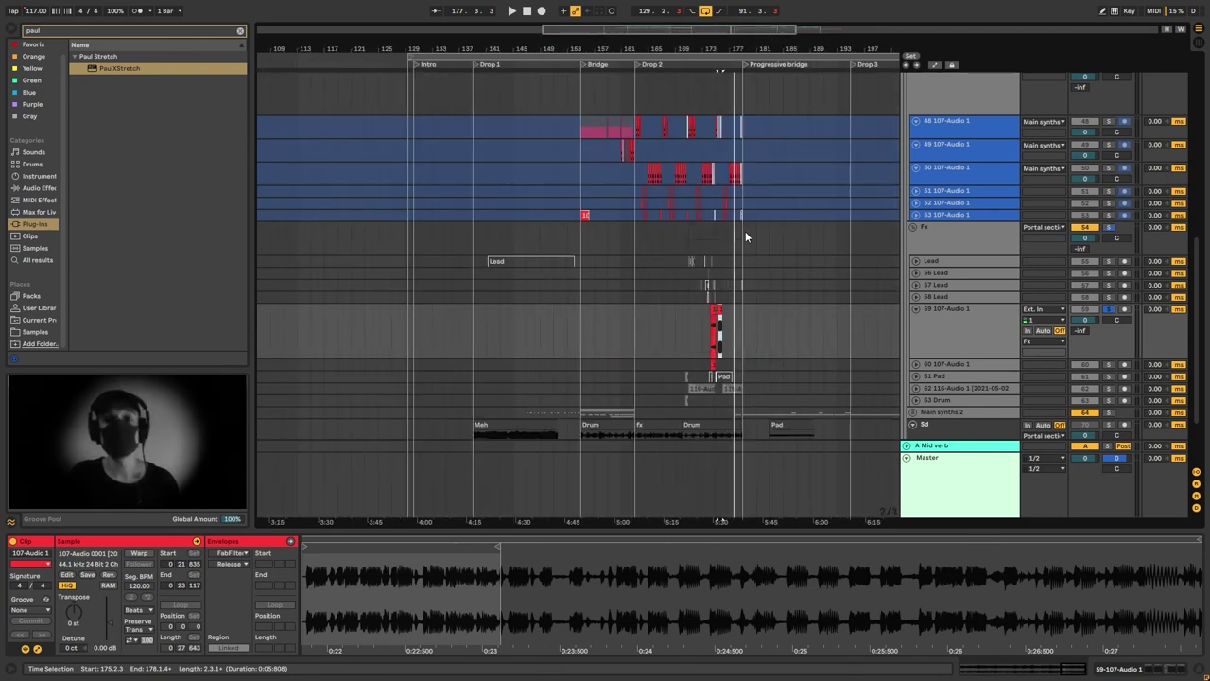
key("minus")
key("minus")
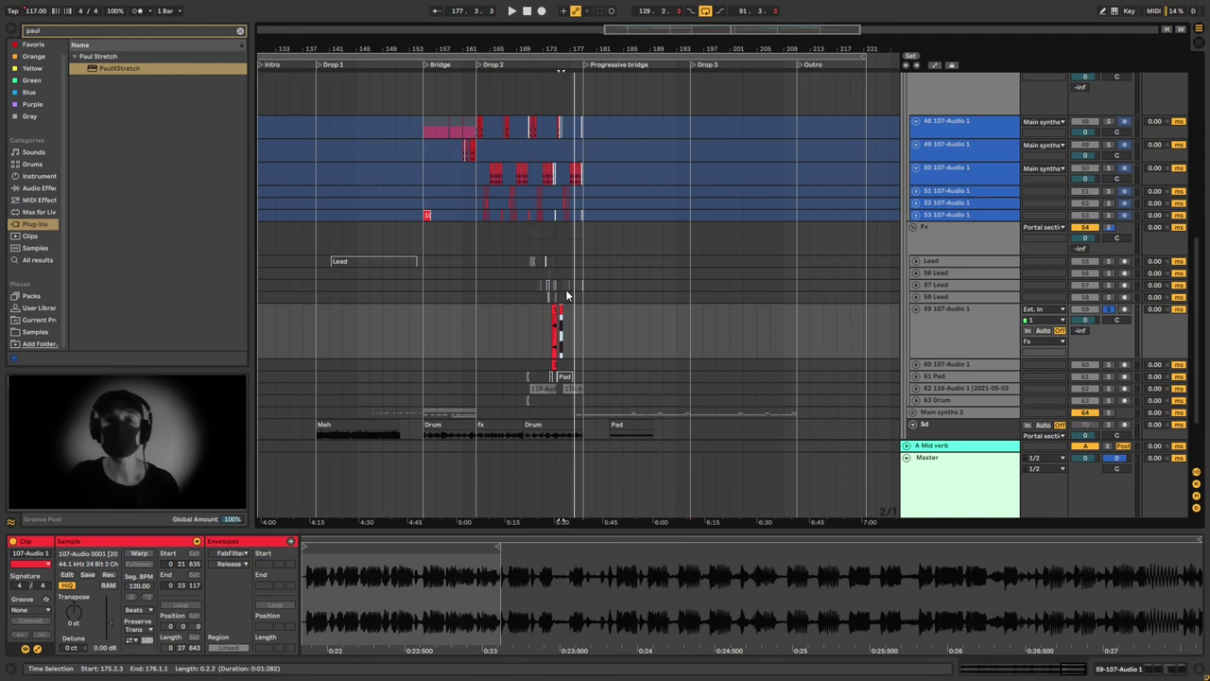
key("plus")
key("plus")
key("plus")
key("plus")
key("plus")
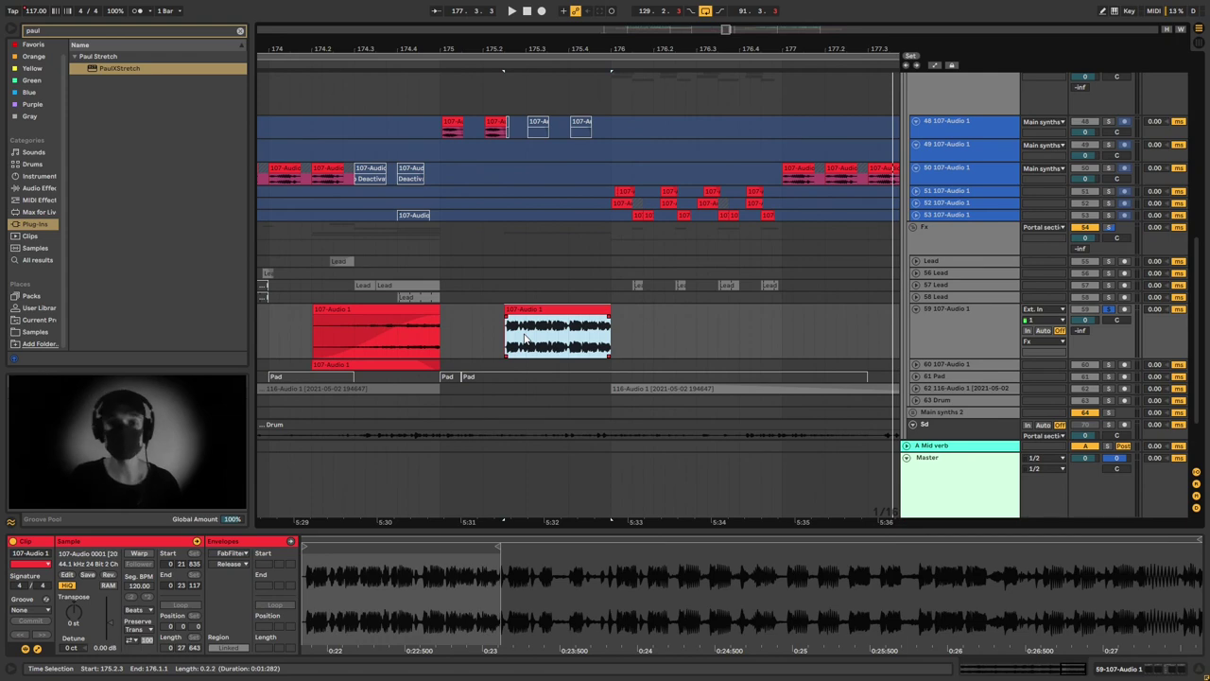
Fold the 59 107-Audio 1 track and collapse the Hard chained group.
key("minus")
scroll(927, 356, "up", 1)
left_click(944, 345)
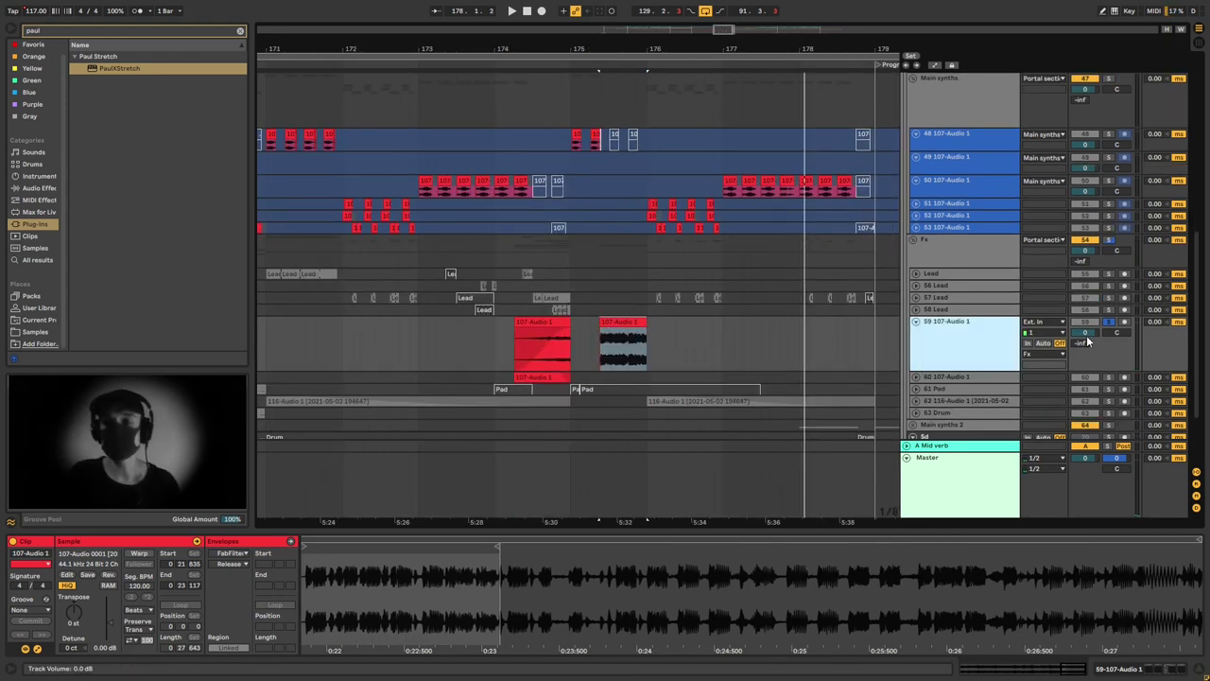
left_click(915, 322)
scroll(884, 350, "up", 2)
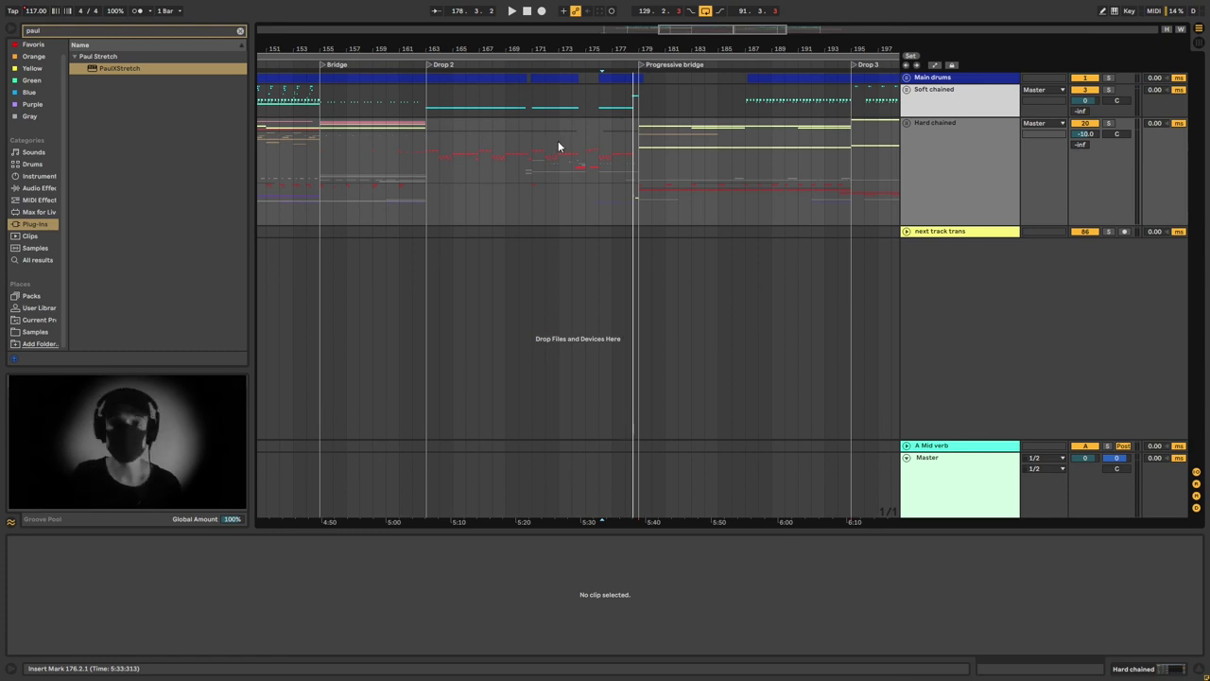
Play the Drop 3 section from 195.1.1.
left_click_drag(714, 41, 653, 168)
left_click(657, 156)
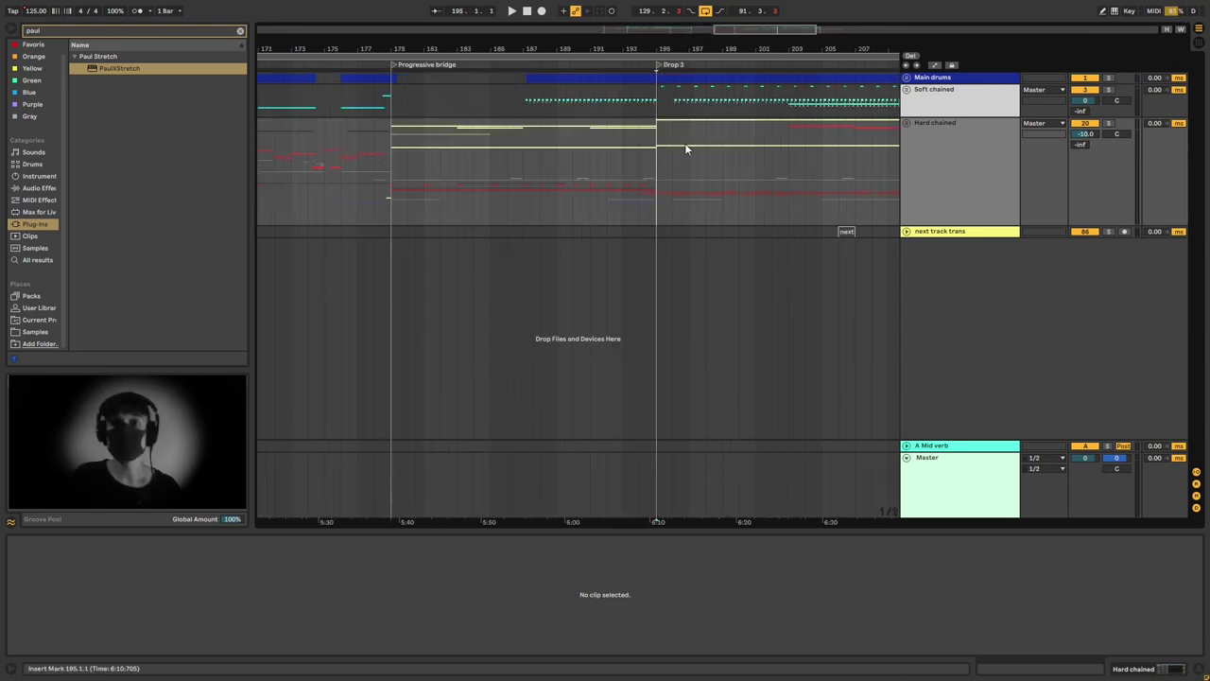
scroll(676, 152, "up", 2)
scroll(529, 161, "right", 5)
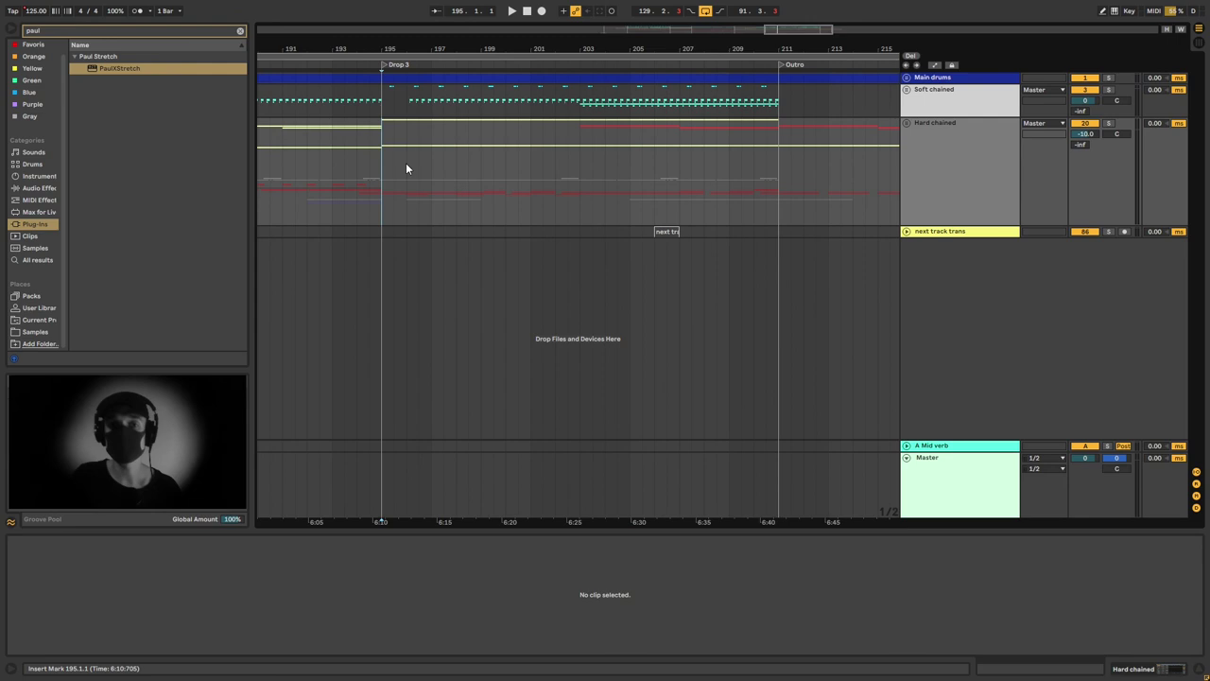
key("space")
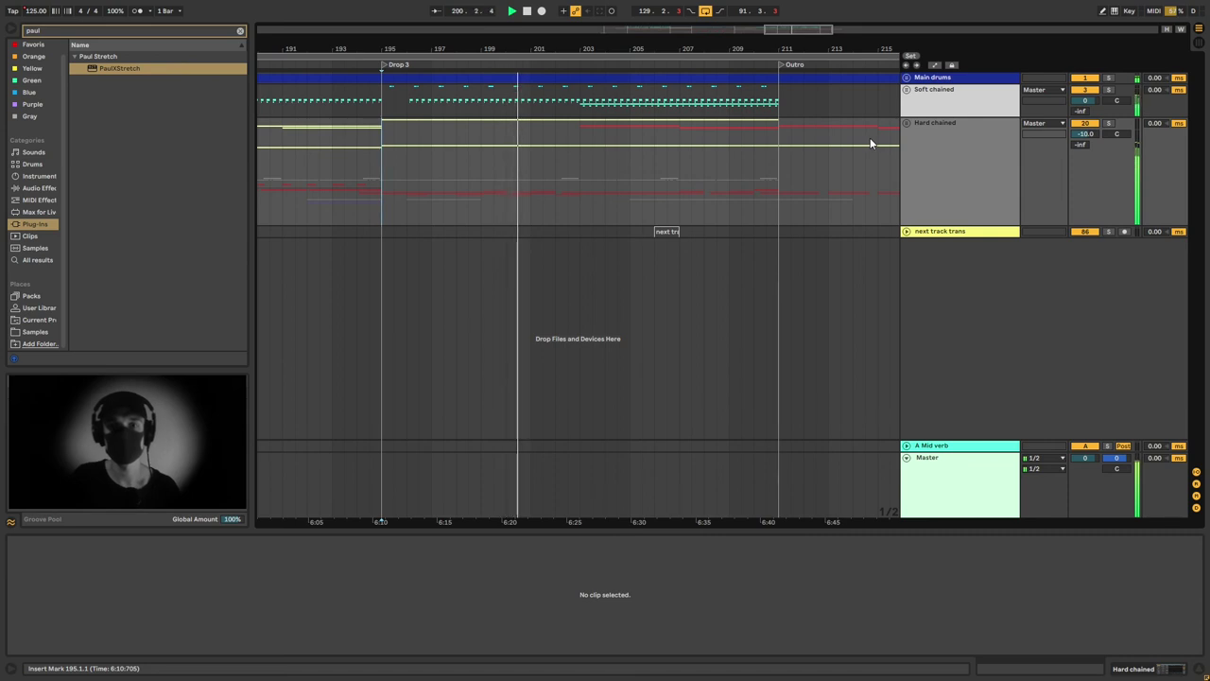
Unfold the Hard chained group, the Vox group and its 76 Group, and select the 77 139-Audio 1 track.
left_click(907, 124)
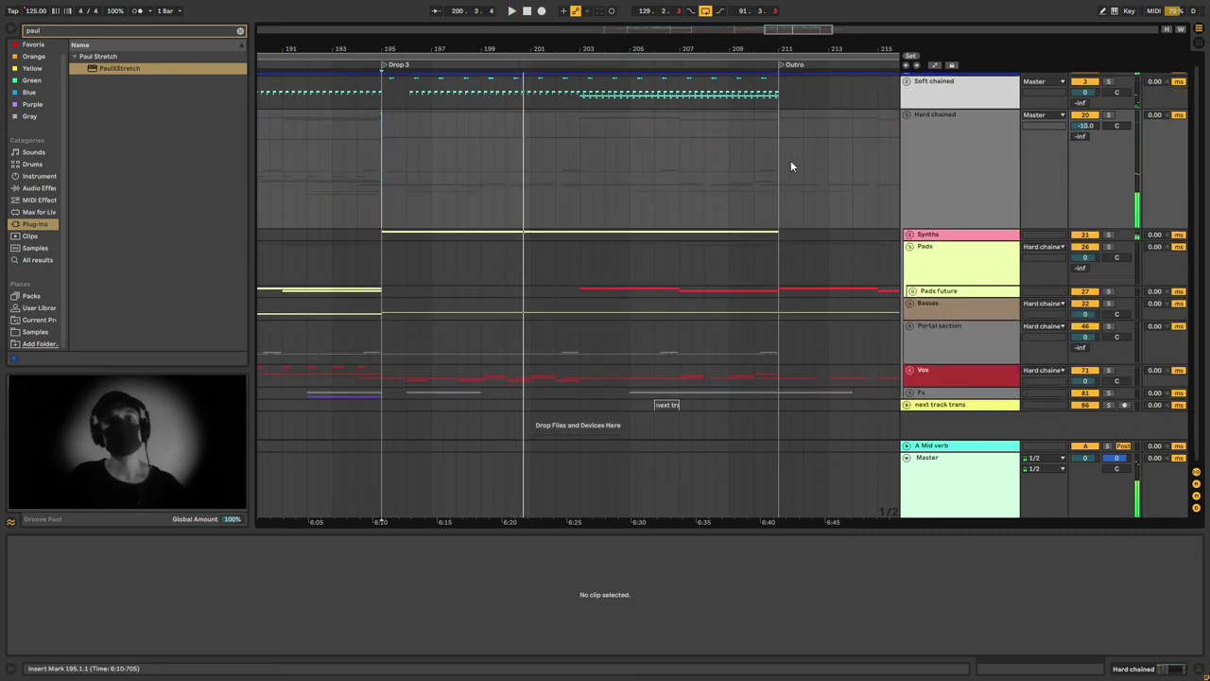
left_click(911, 370)
scroll(722, 325, "down", 3)
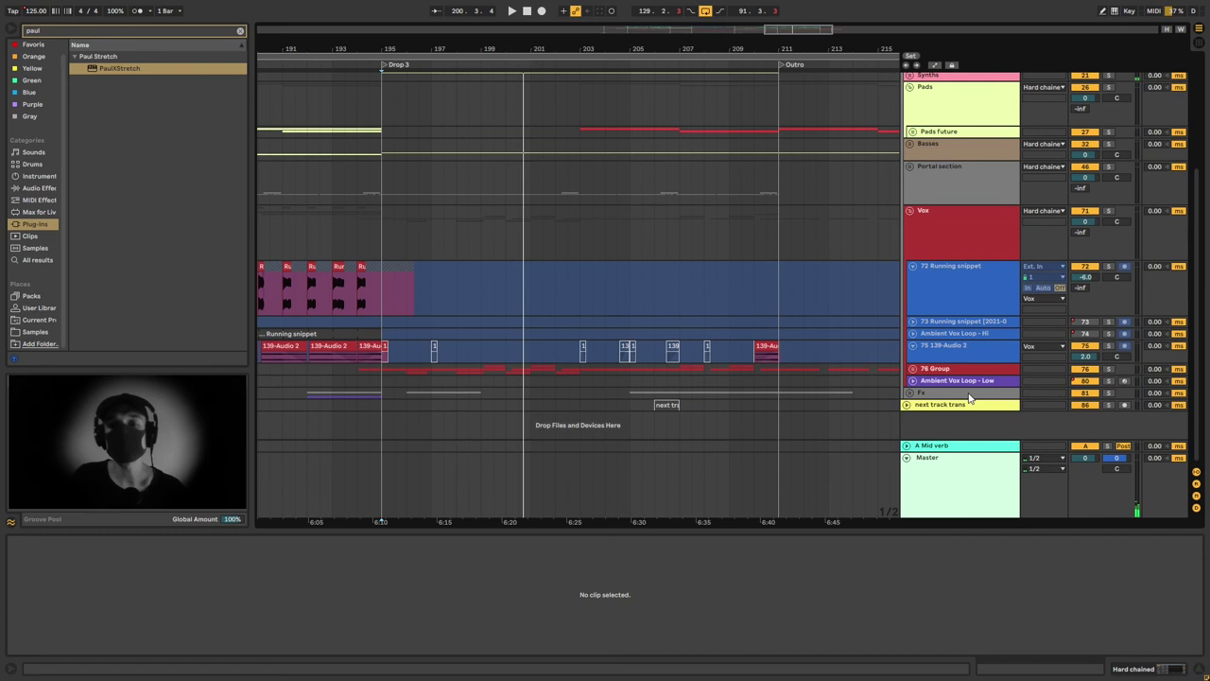
left_click(913, 368)
scroll(943, 371, "down", 2)
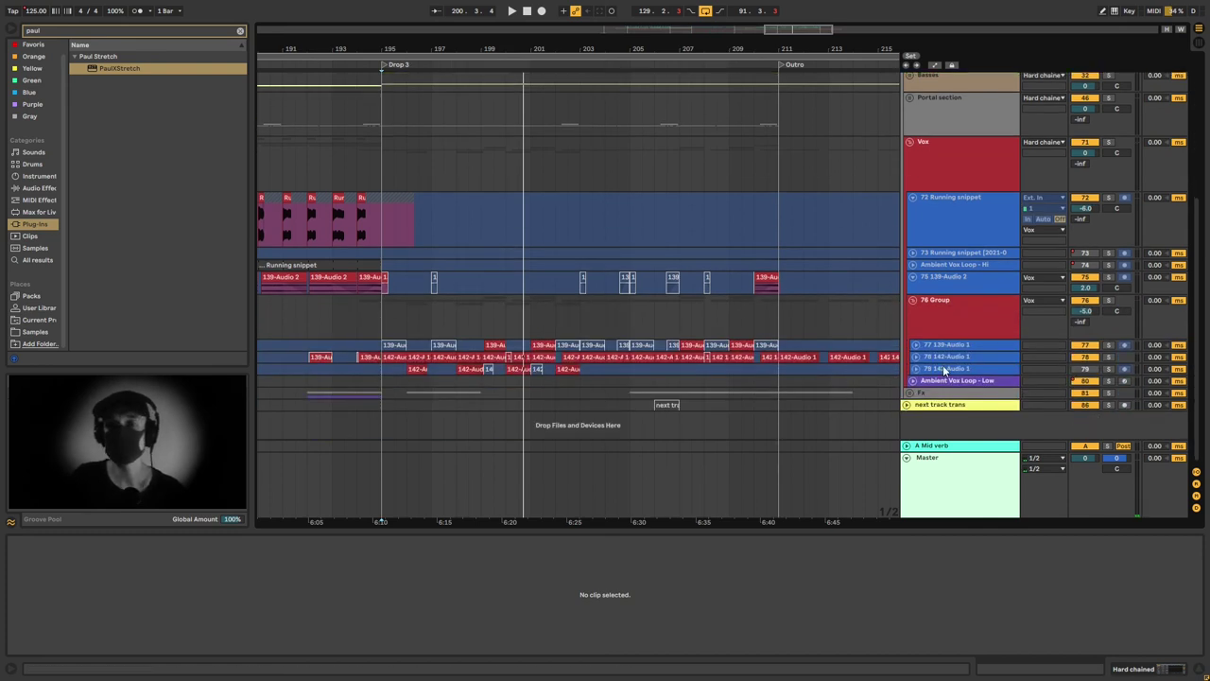
left_click(958, 346)
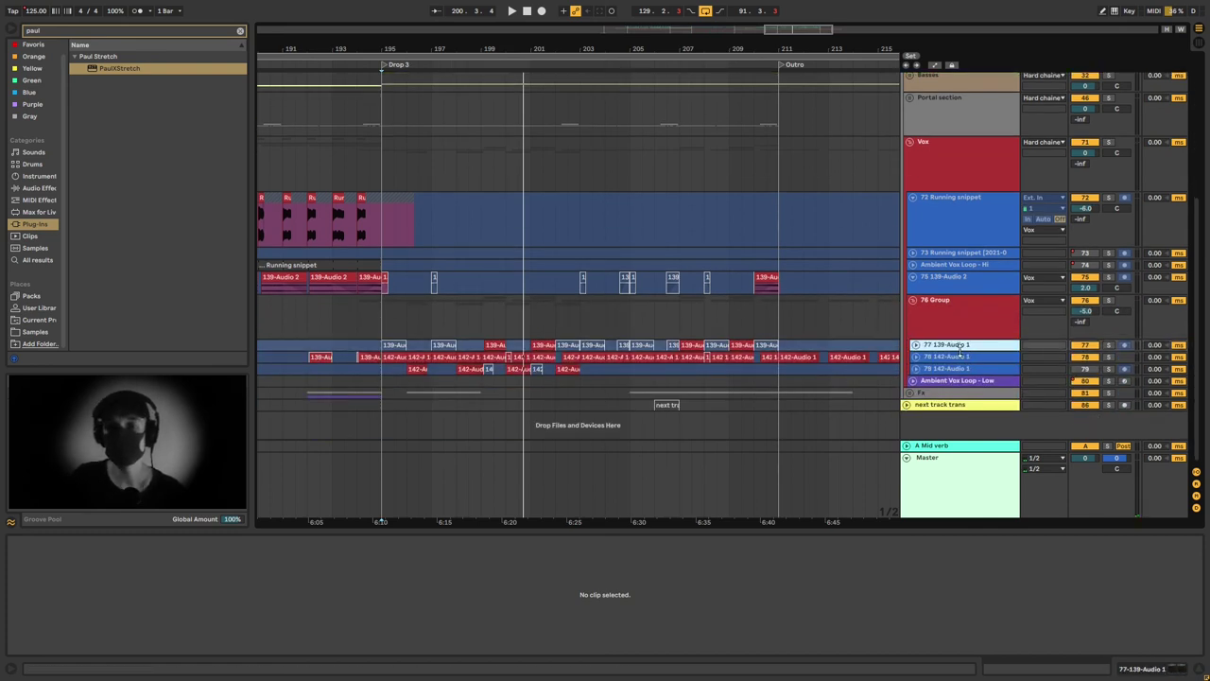
Compare the 142-Audio 1 clip on track 78 extended across Drop 3 with its chopped version in solo, undoing the extension.
left_click(387, 318)
key("space")
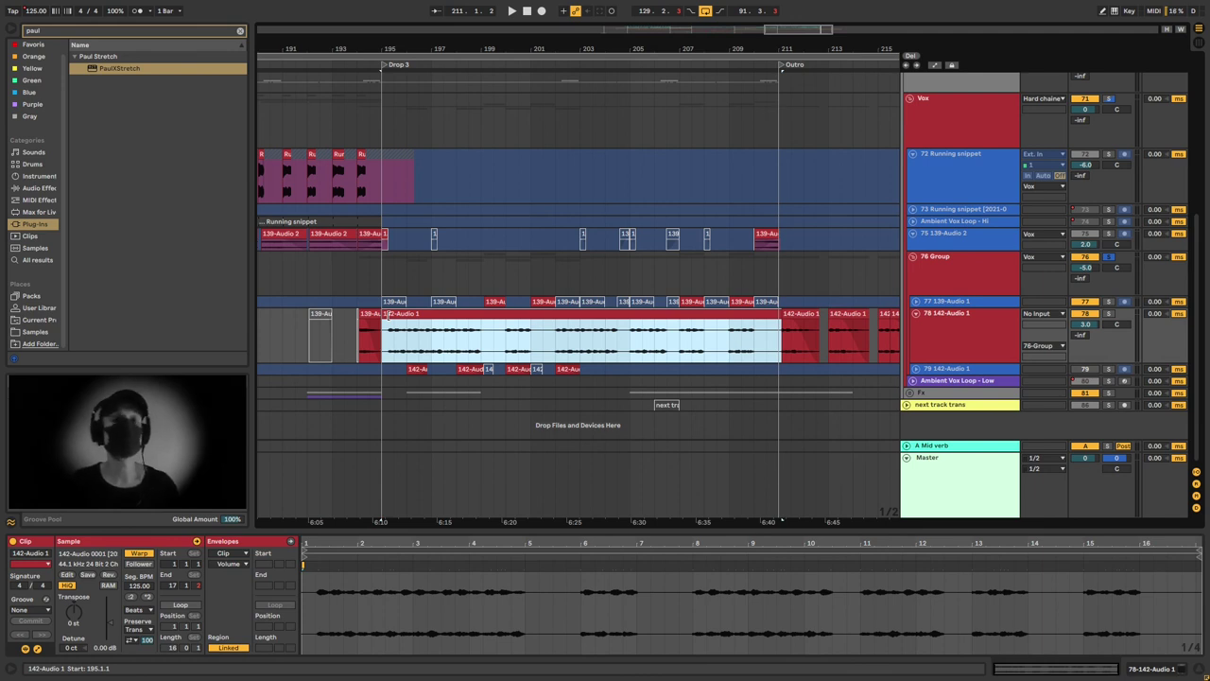
left_click(1108, 313)
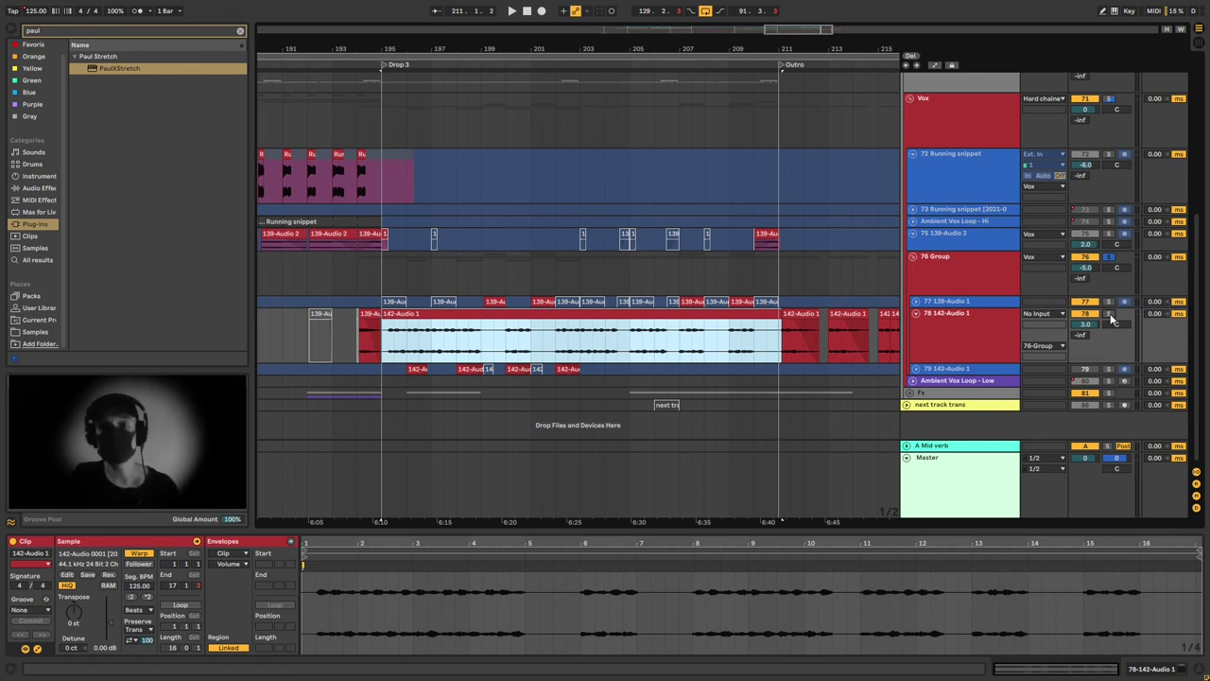
left_click(457, 346)
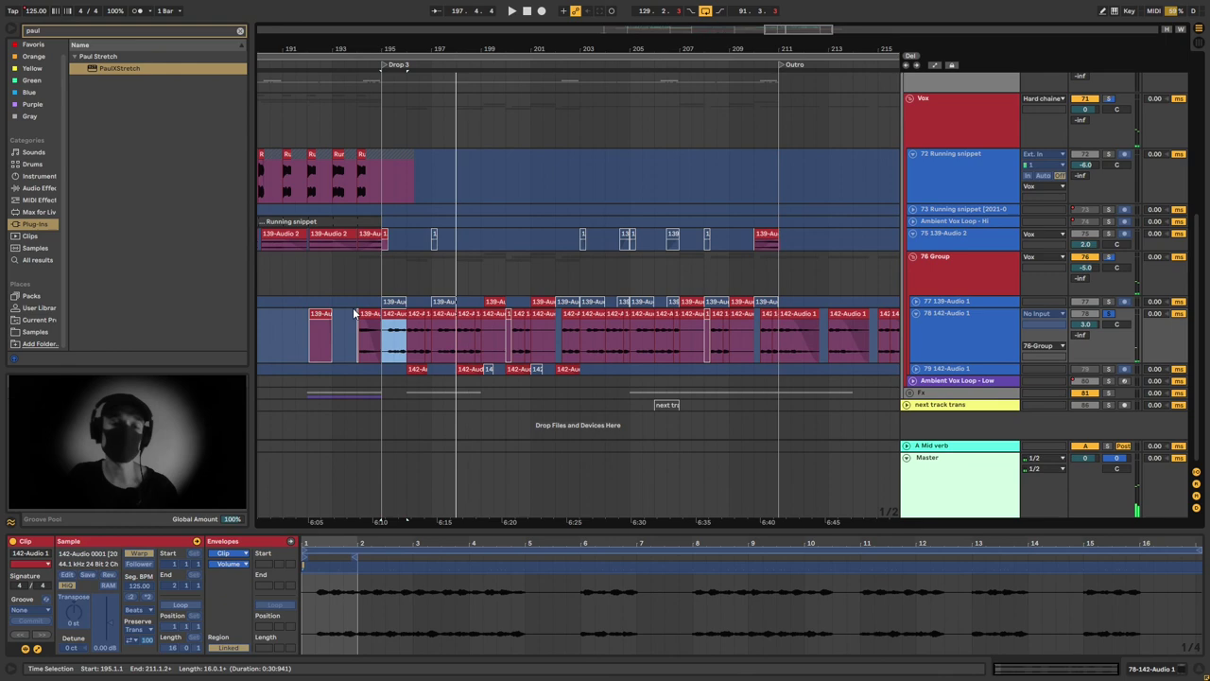
left_click_drag(384, 333, 555, 351)
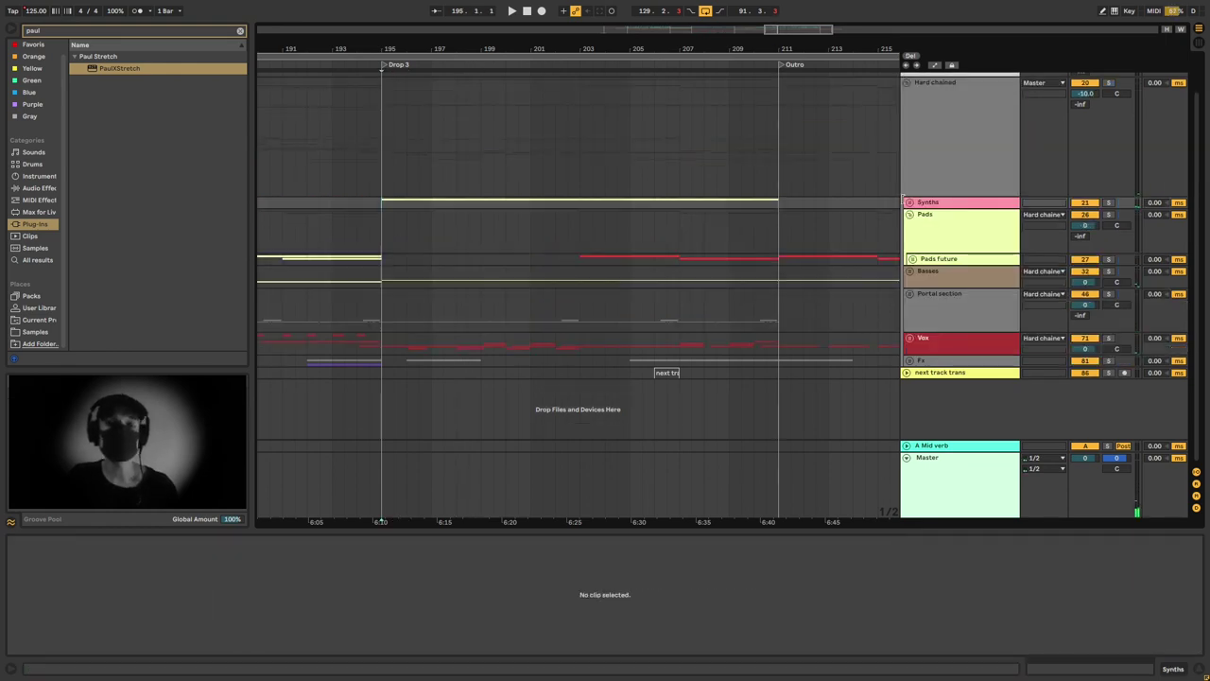
Unfold the Synths group and select the Drop 3 MIDI 3-Audio 1 clip starting at 195.1.1 on Main Vox Chords.
left_click(909, 202)
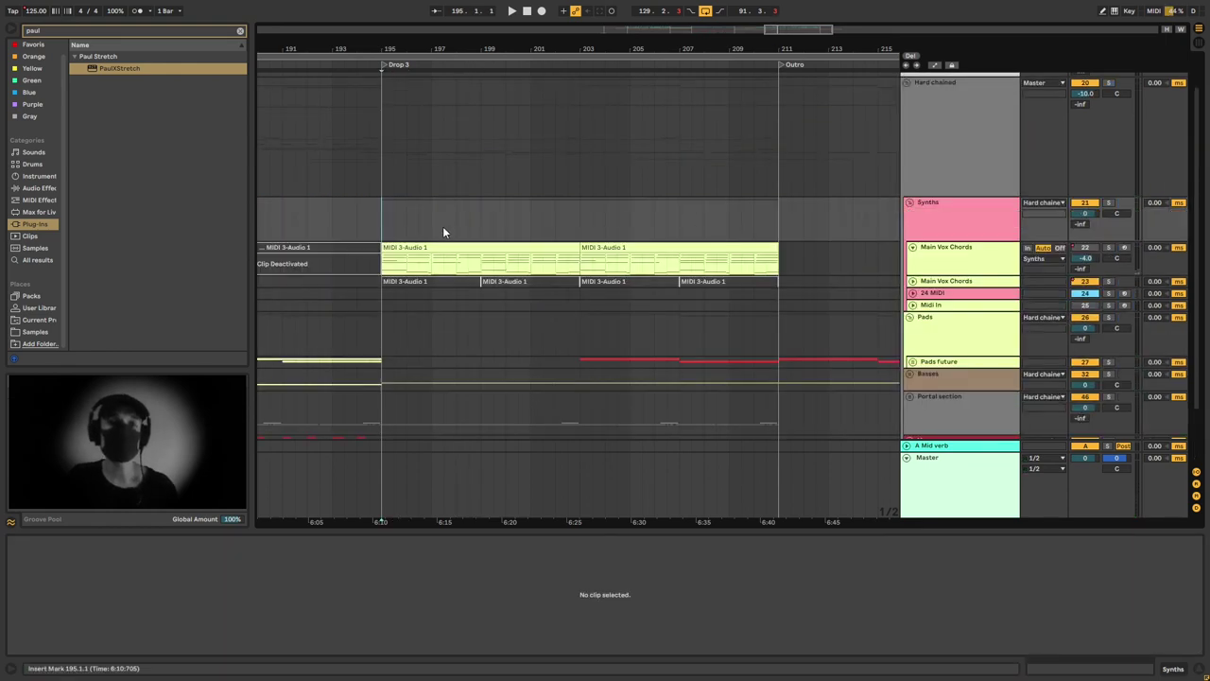
left_click(391, 247)
left_click(1081, 253)
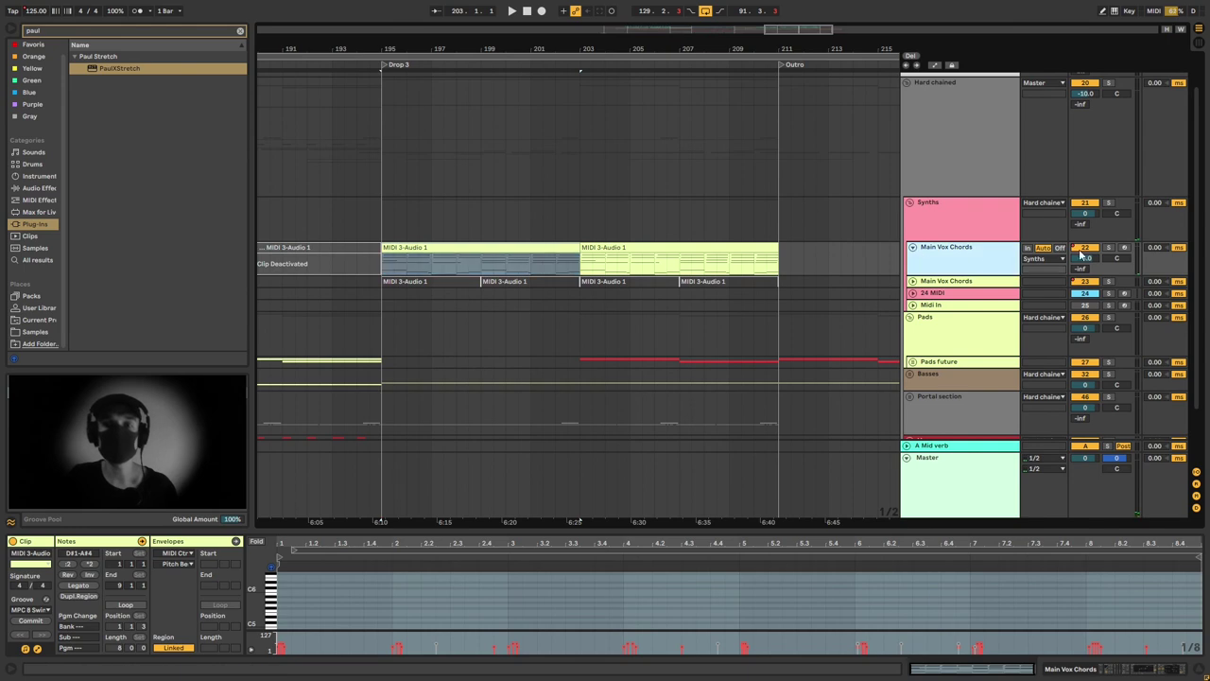
Audition track 22 Main Vox Chords in solo and enlarge the note editor to examine the clip's chords.
left_click(1112, 250)
key("space")
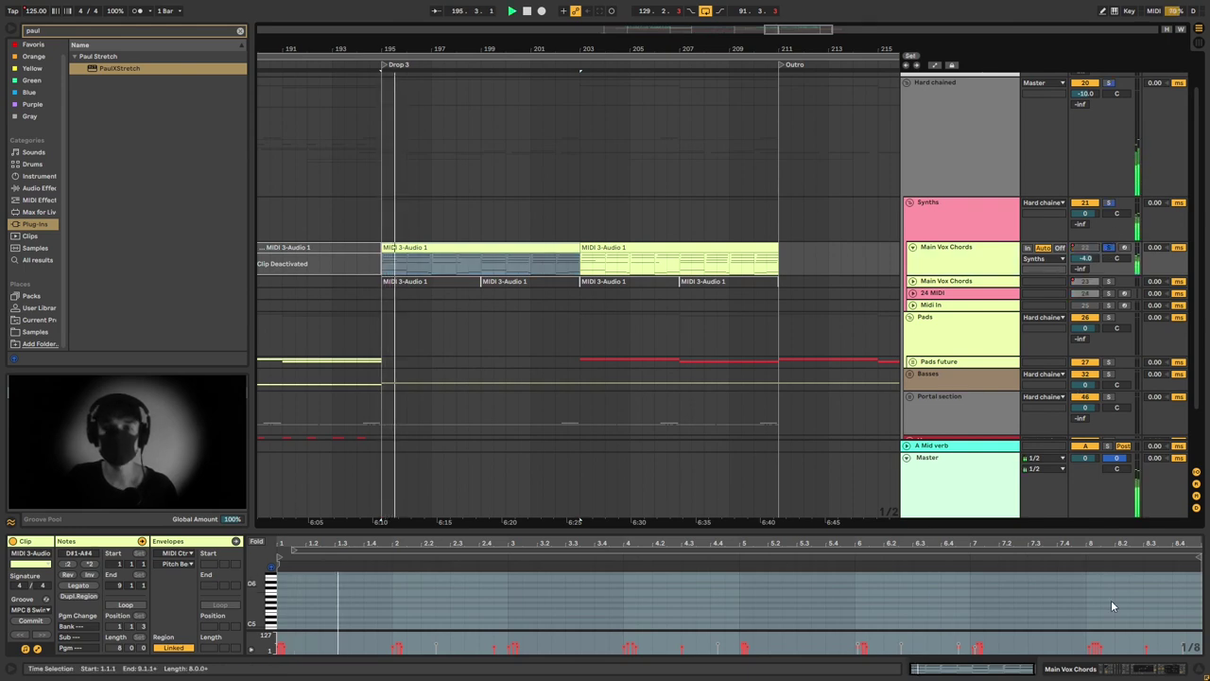
left_click_drag(710, 527, 710, 324)
left_click(491, 410)
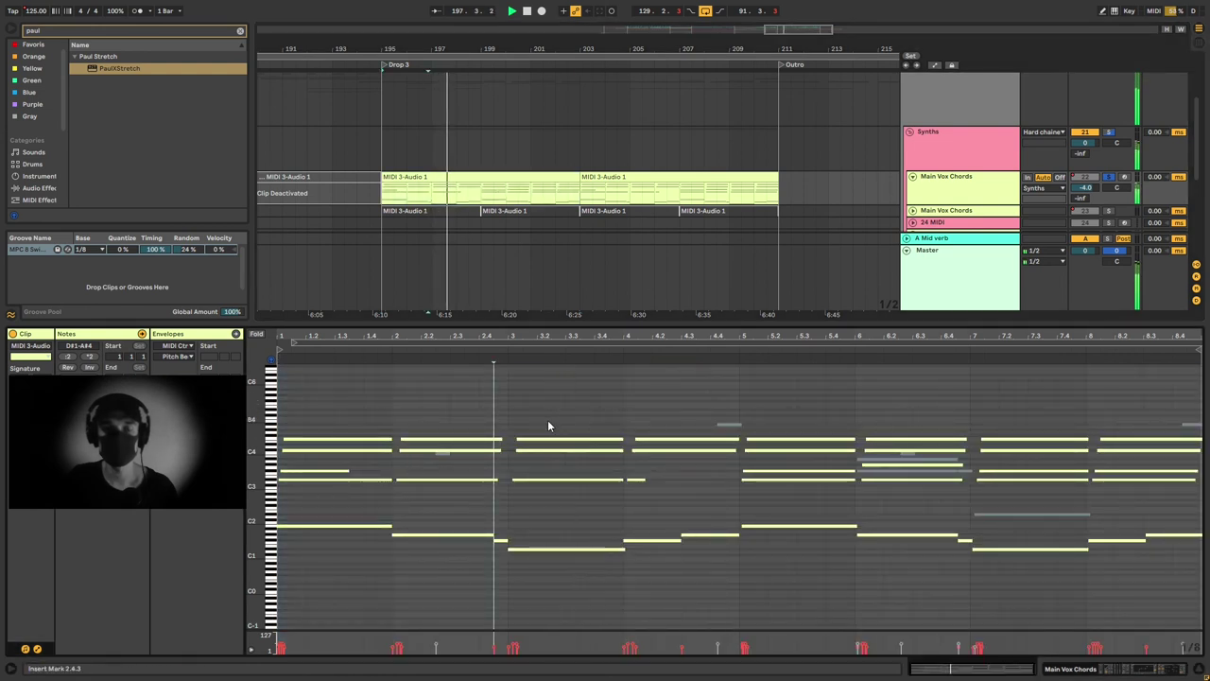
Stop playback and bring up the Main Vox Chords device chain with its Instrument Rack unfolded.
scroll(561, 189, "down", 1)
key("space")
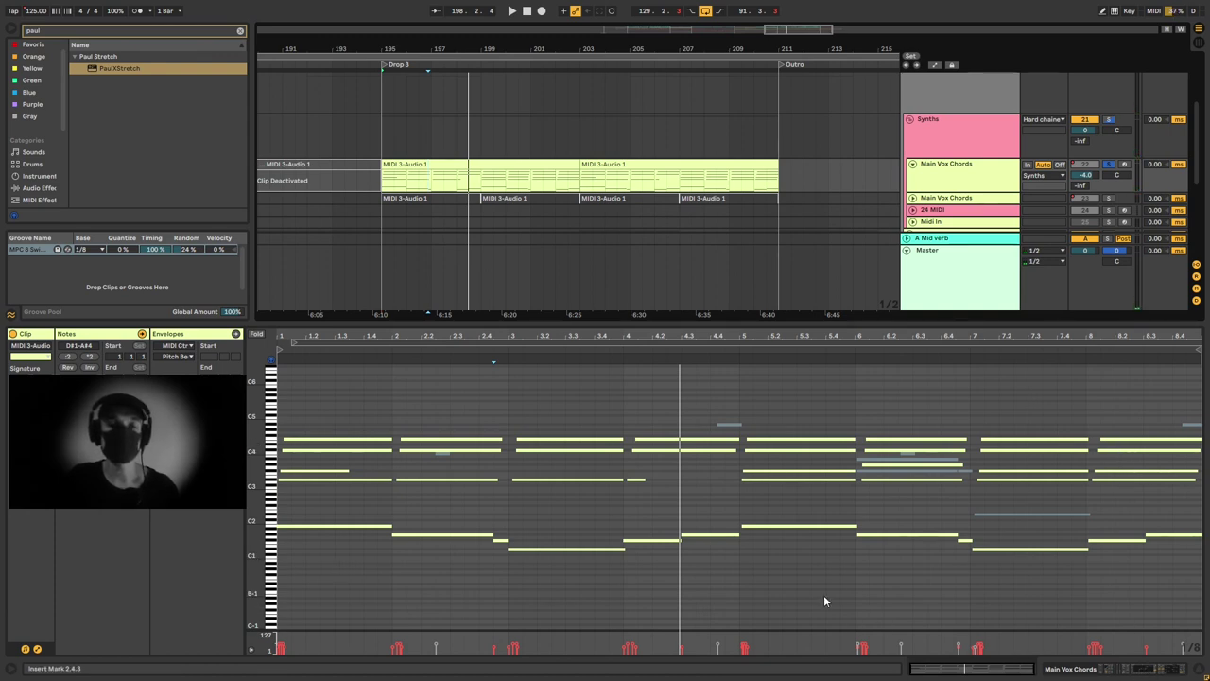
left_click(1132, 670)
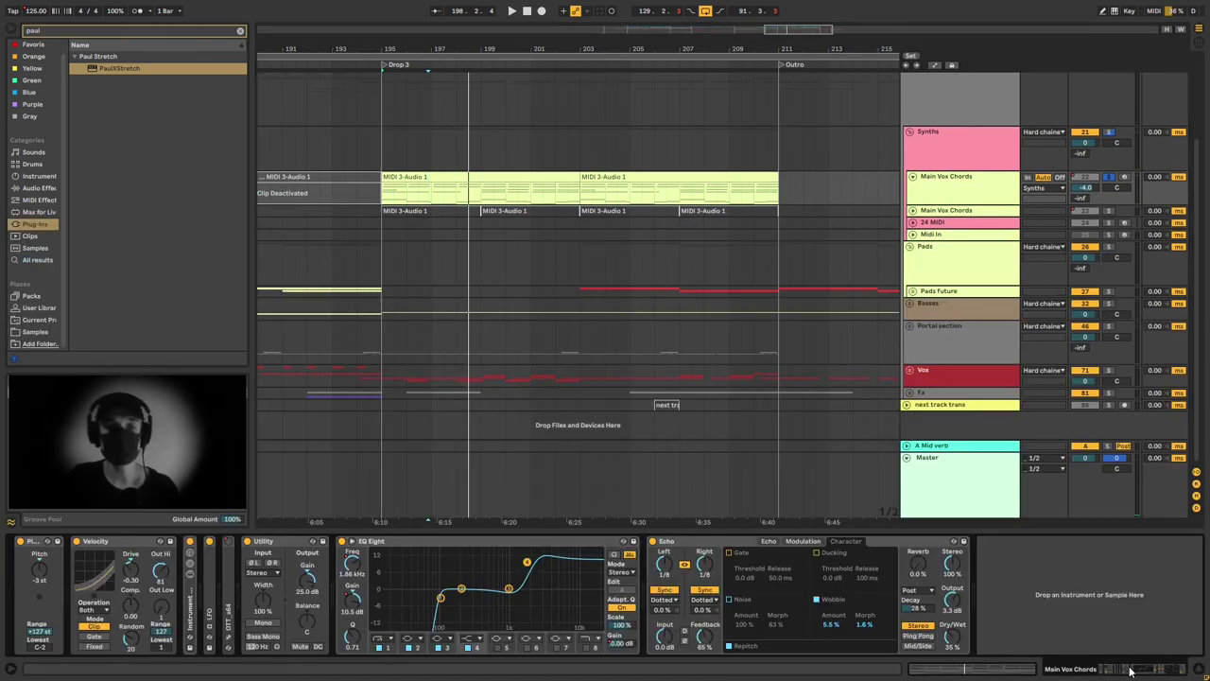
double_click(190, 604)
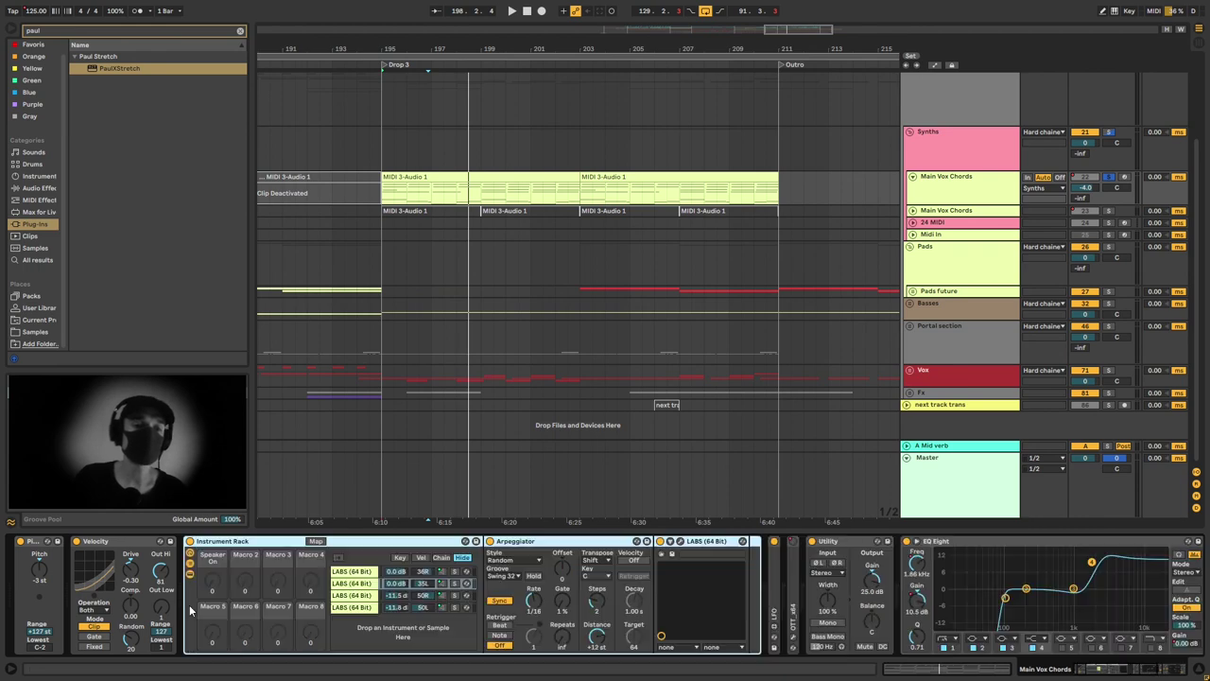
Examine the devices on each of the four LABS (64 Bit) chains in the Instrument Rack, including the Arpeggiator and Melodic Steps.
left_click(357, 573)
left_click(357, 584)
left_click(357, 596)
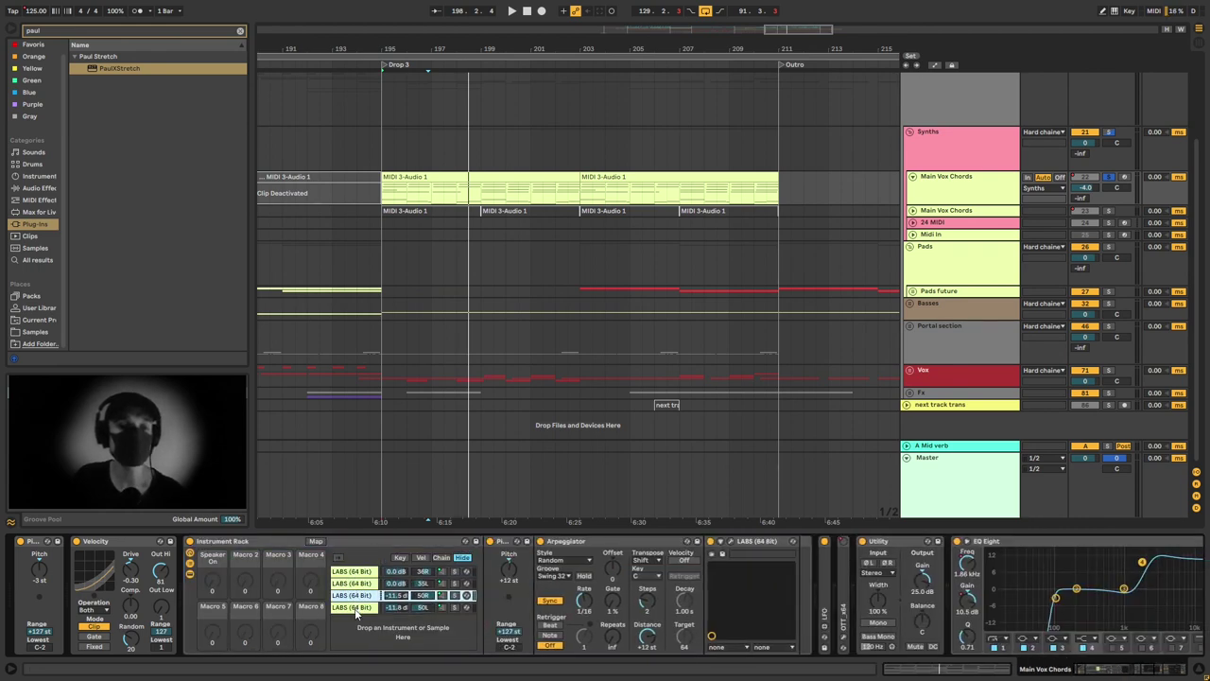
left_click(356, 608)
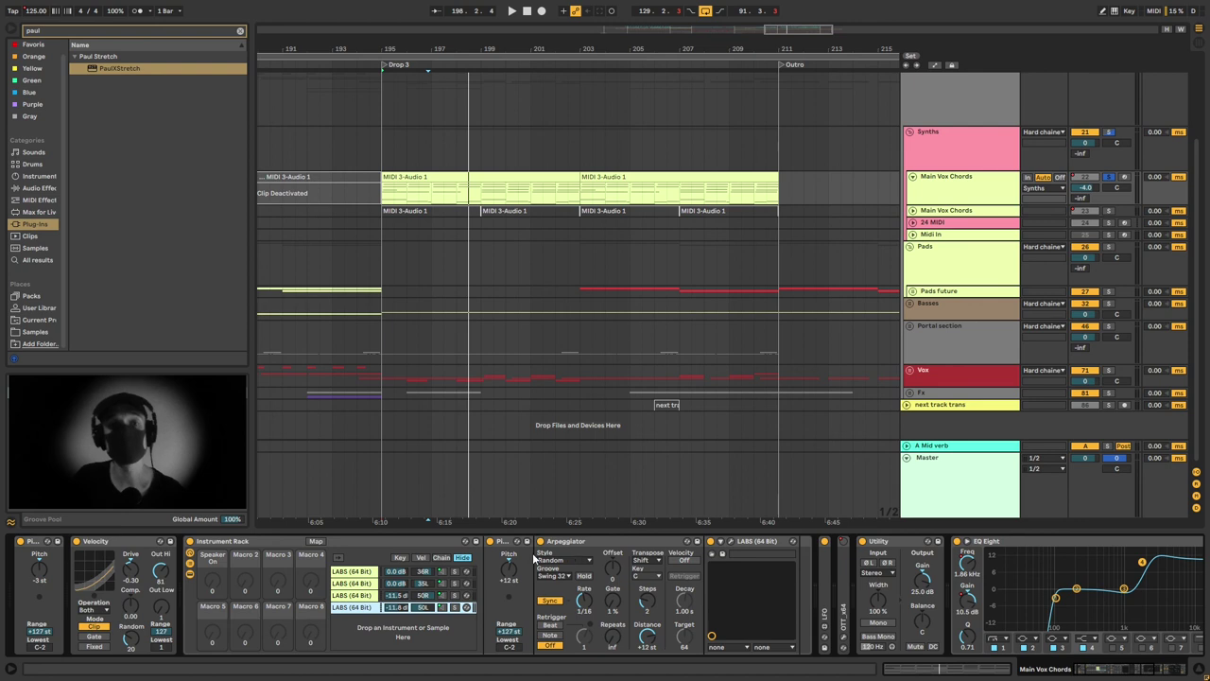
left_click(357, 573)
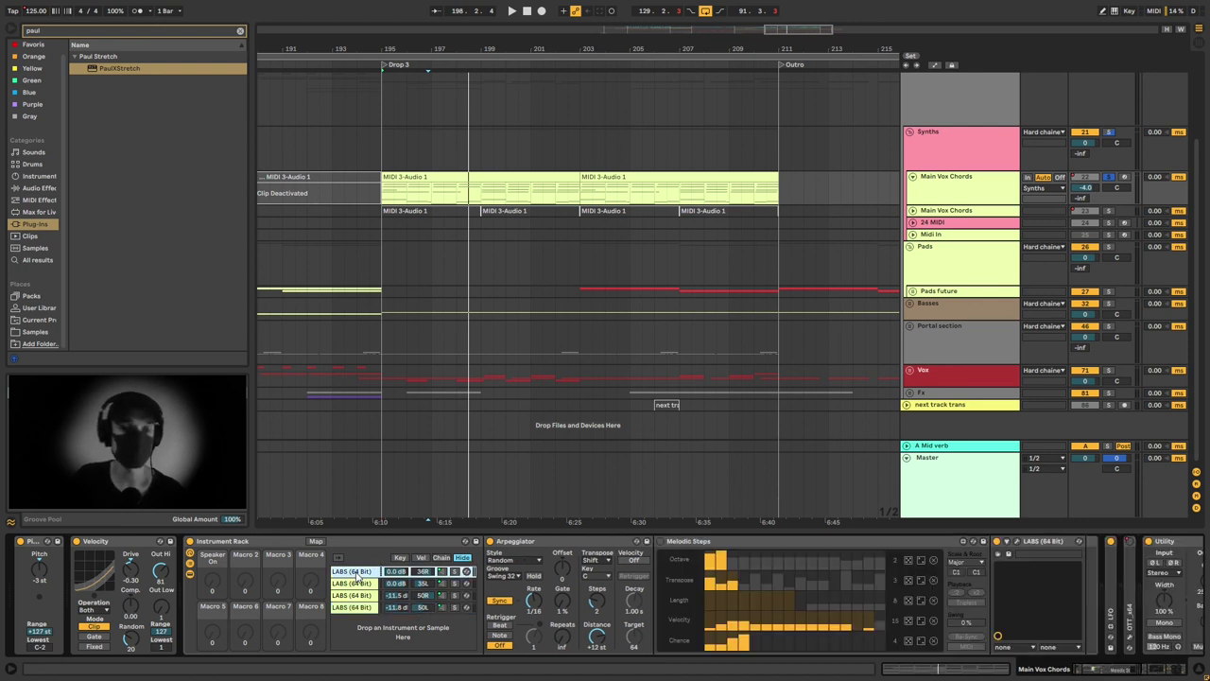
left_click(422, 585)
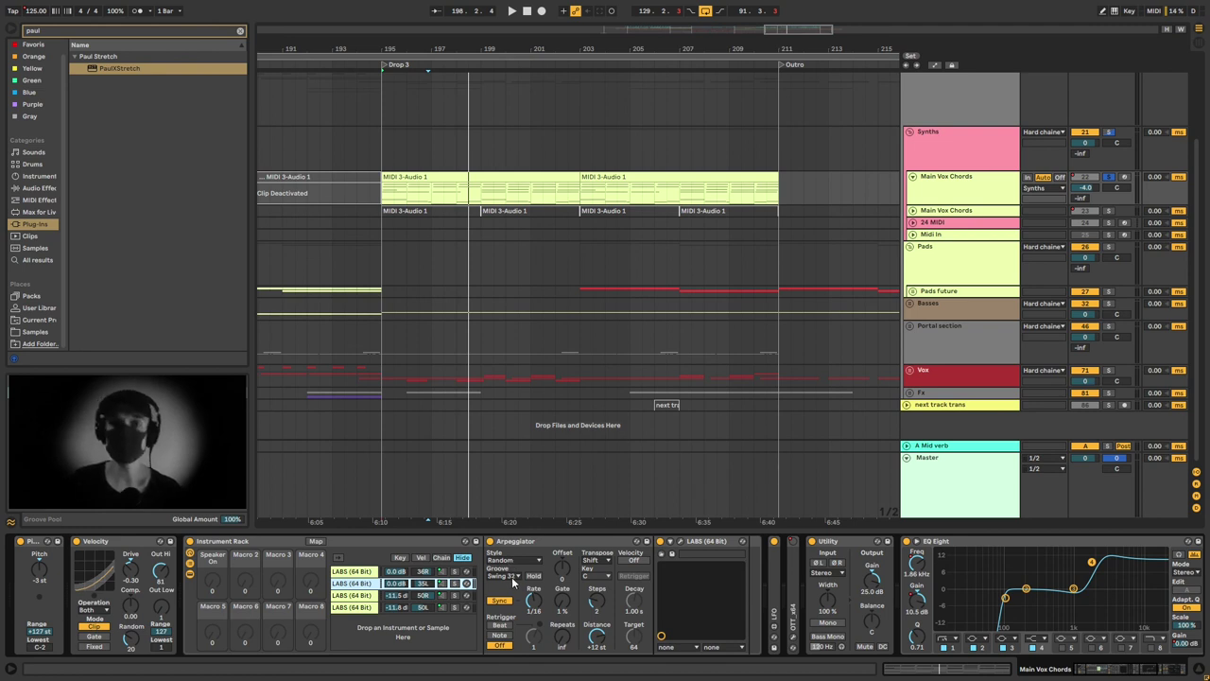
left_click(352, 607)
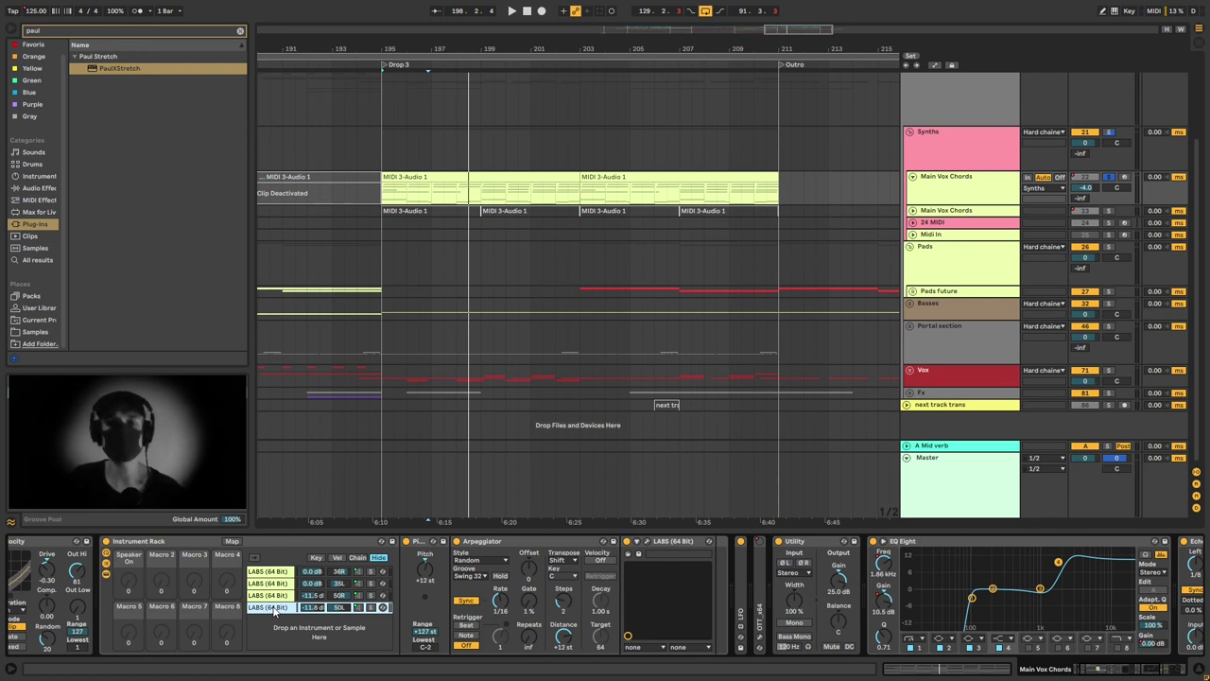
Review the Utility, EQ Eight and Echo effects following the Instrument Rack, and recheck the first three LABS (64 Bit) chains.
scroll(275, 611, "left", 2)
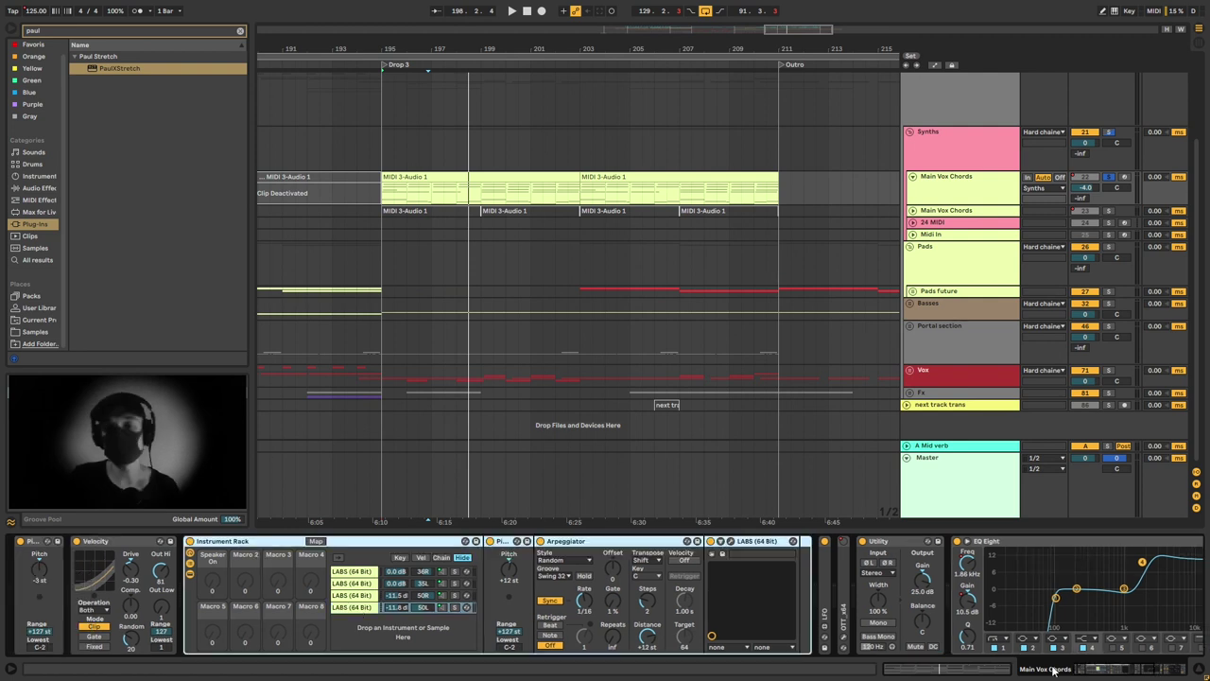
scroll(914, 603, "right", 8)
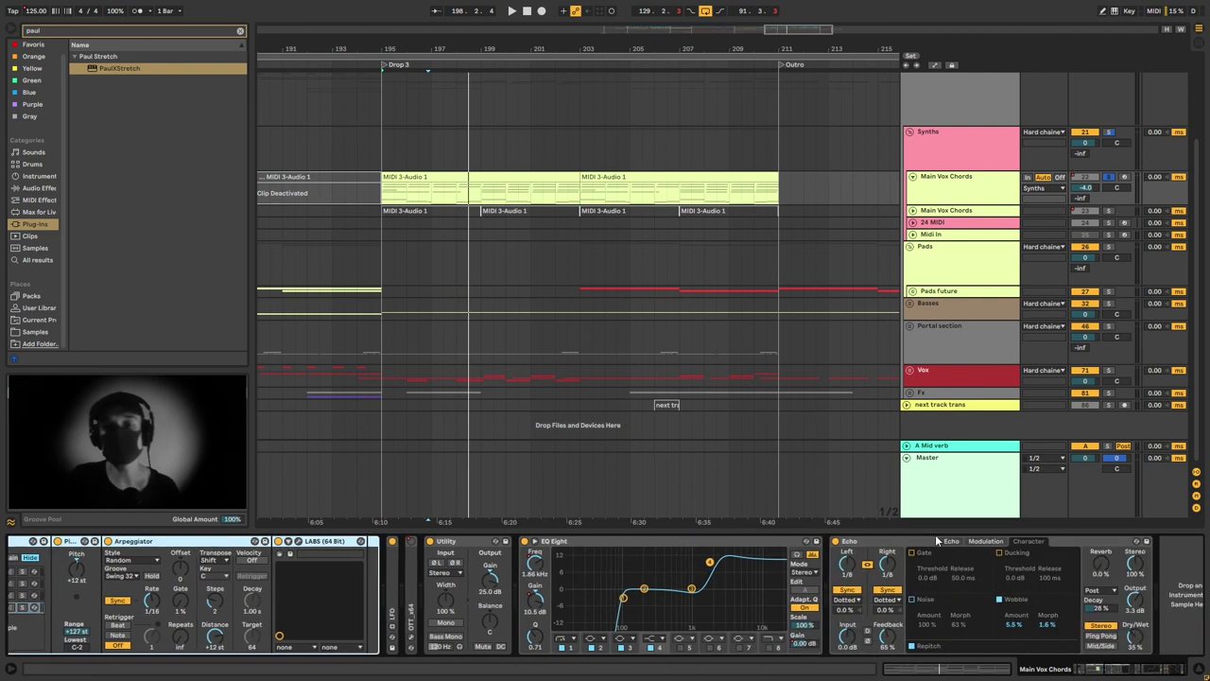
left_click_drag(1152, 670, 1107, 666)
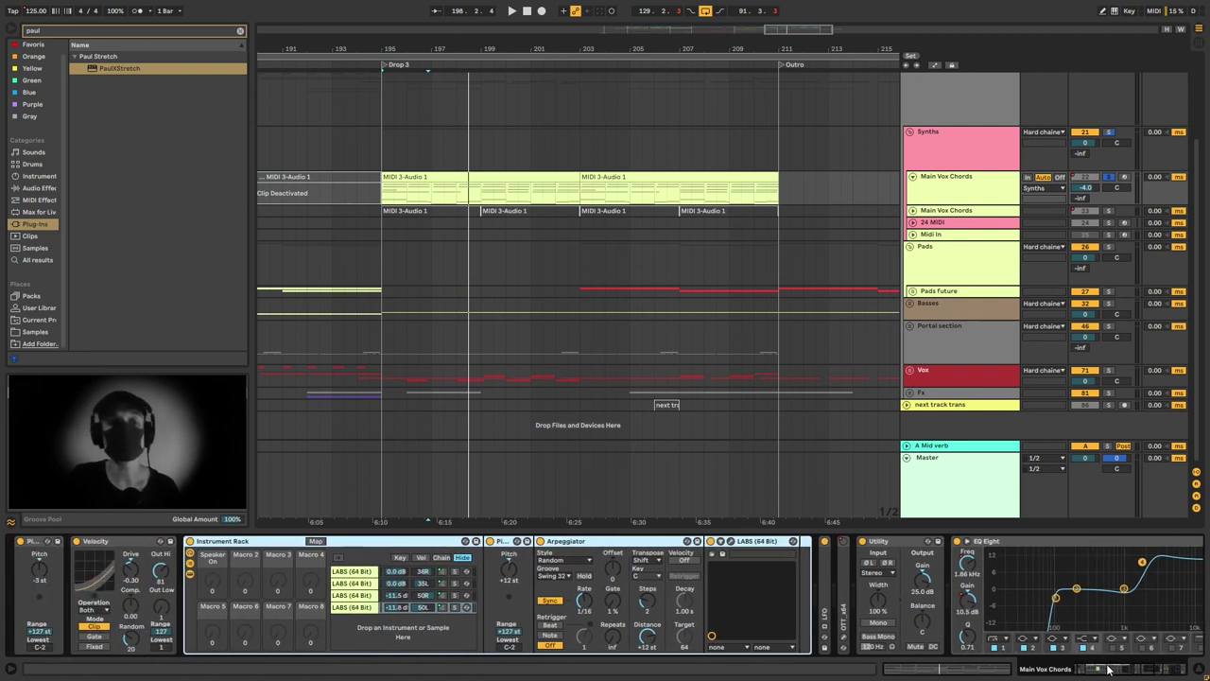
left_click(354, 584)
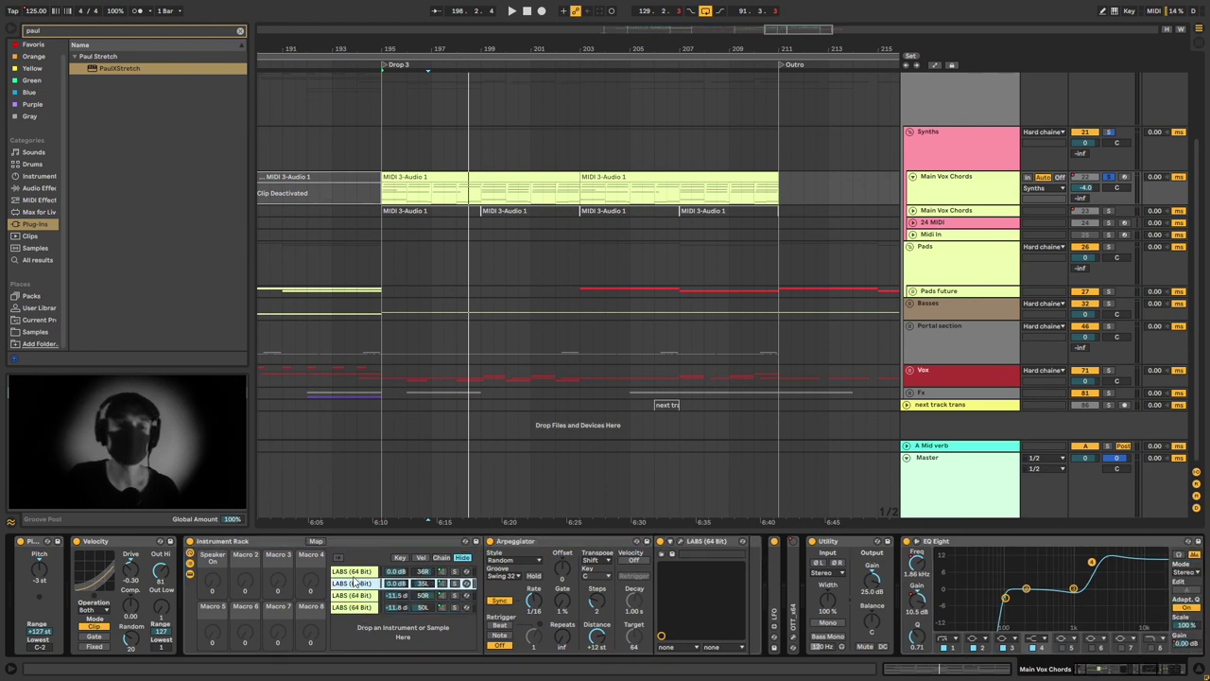
left_click(354, 571)
left_click(355, 596)
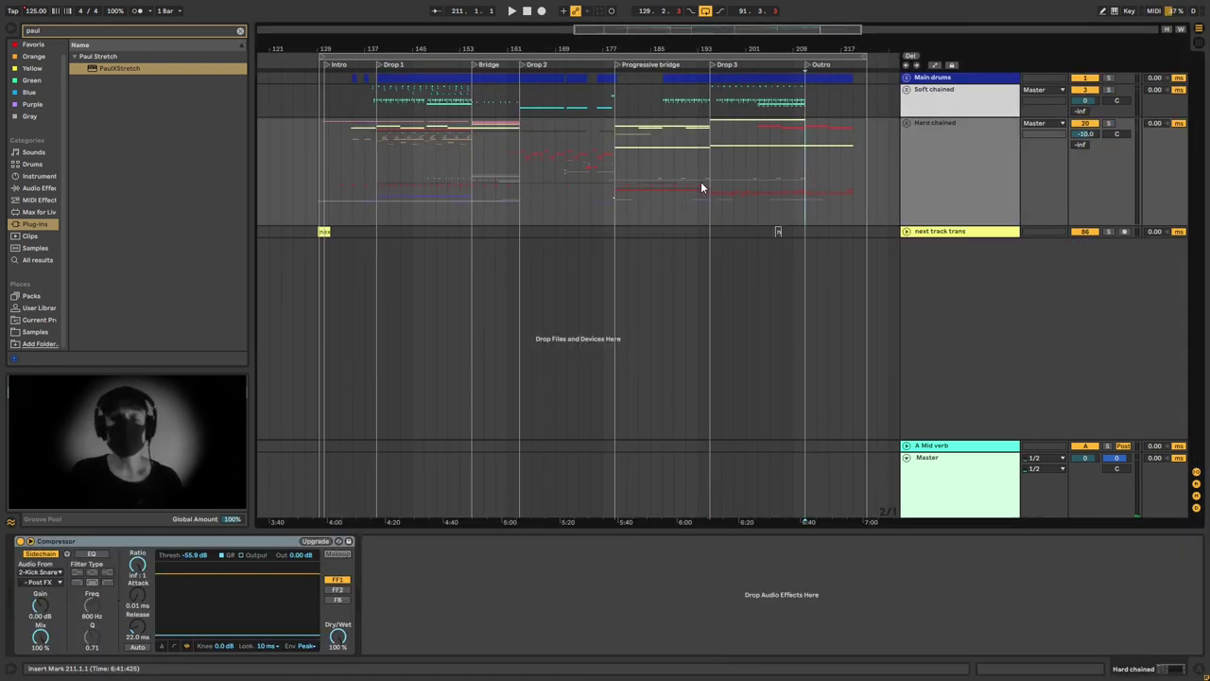
Place the insert marker at 221.1.1 on the next track trans track, after the Outro.
left_click(865, 232)
left_click(865, 232)
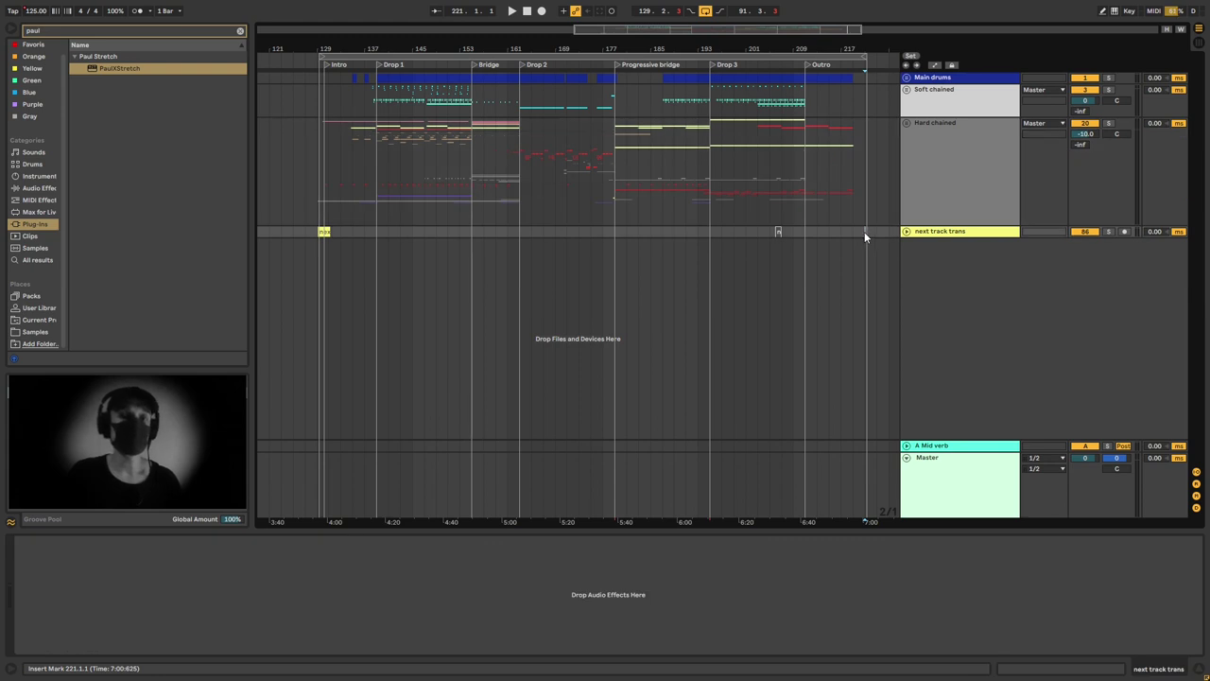